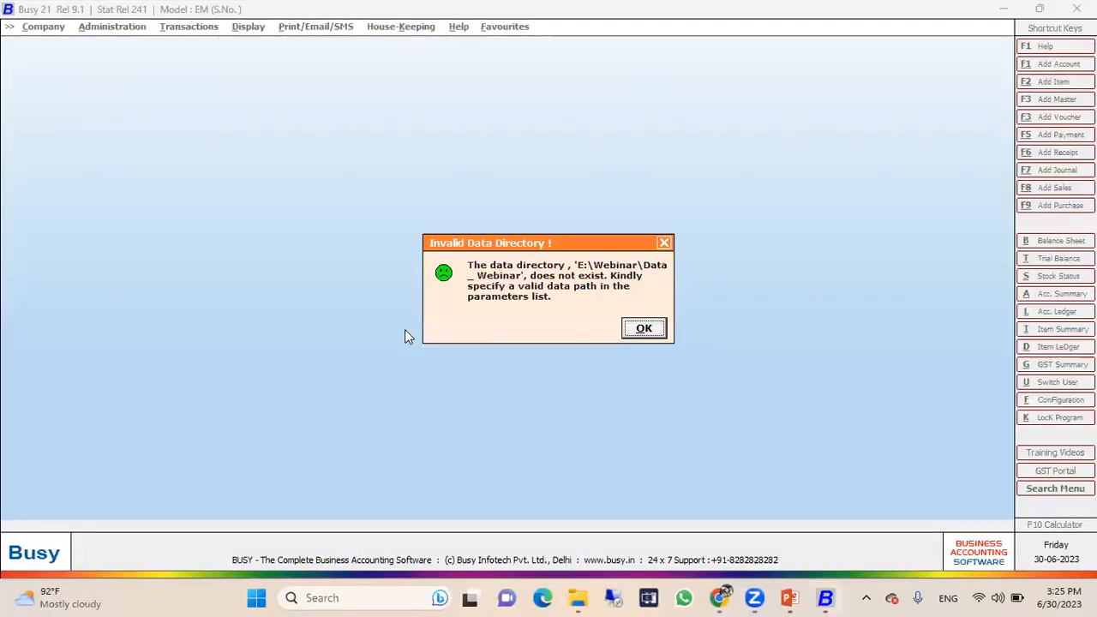
Dismiss the startup messages and launch another Busy 21 (All Versions) session with the command line em.
left_click(644, 330)
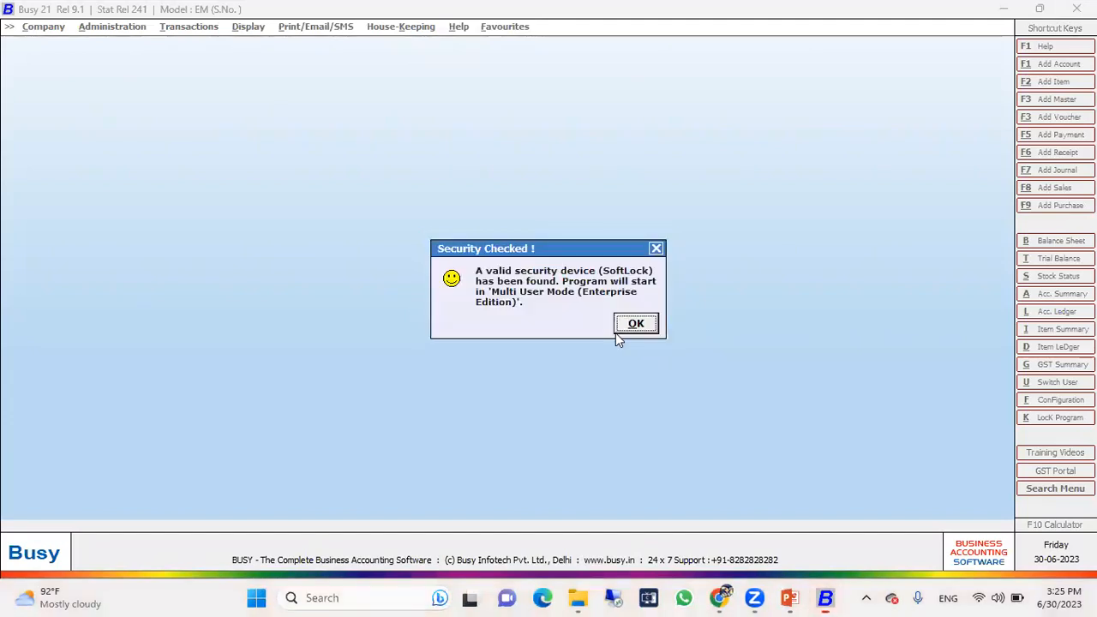
left_click(635, 325)
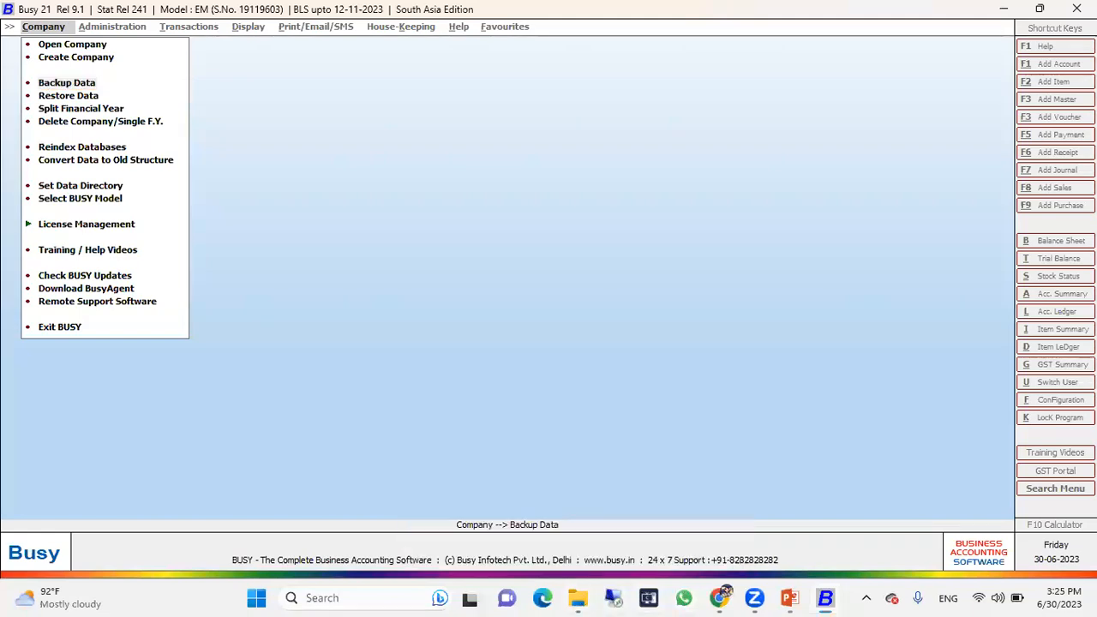
left_click(1004, 9)
double_click(1057, 39)
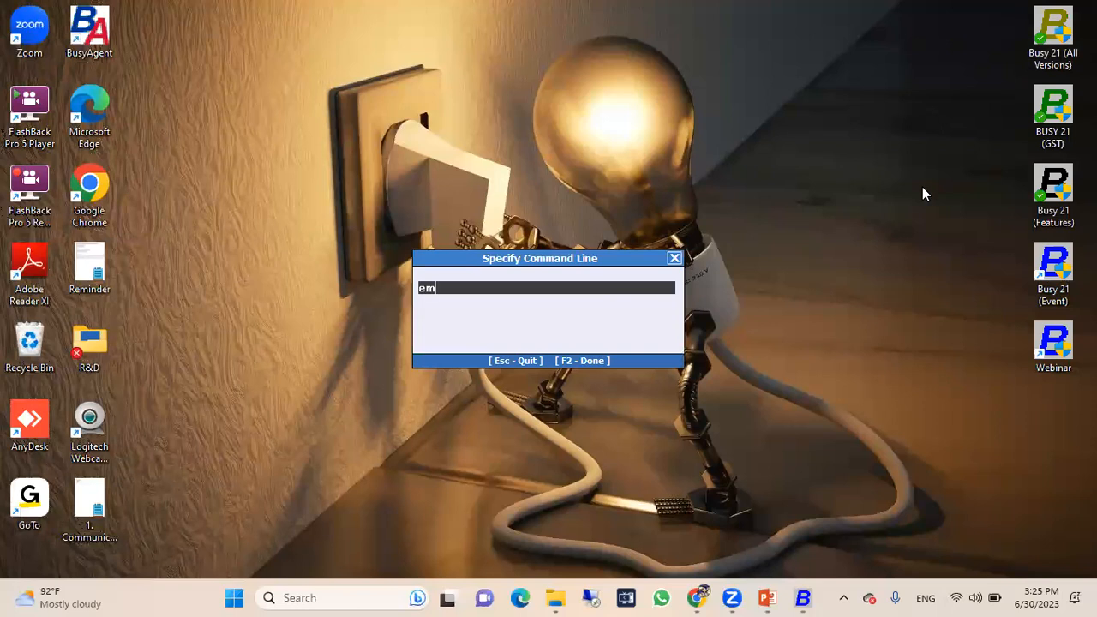
key("F2")
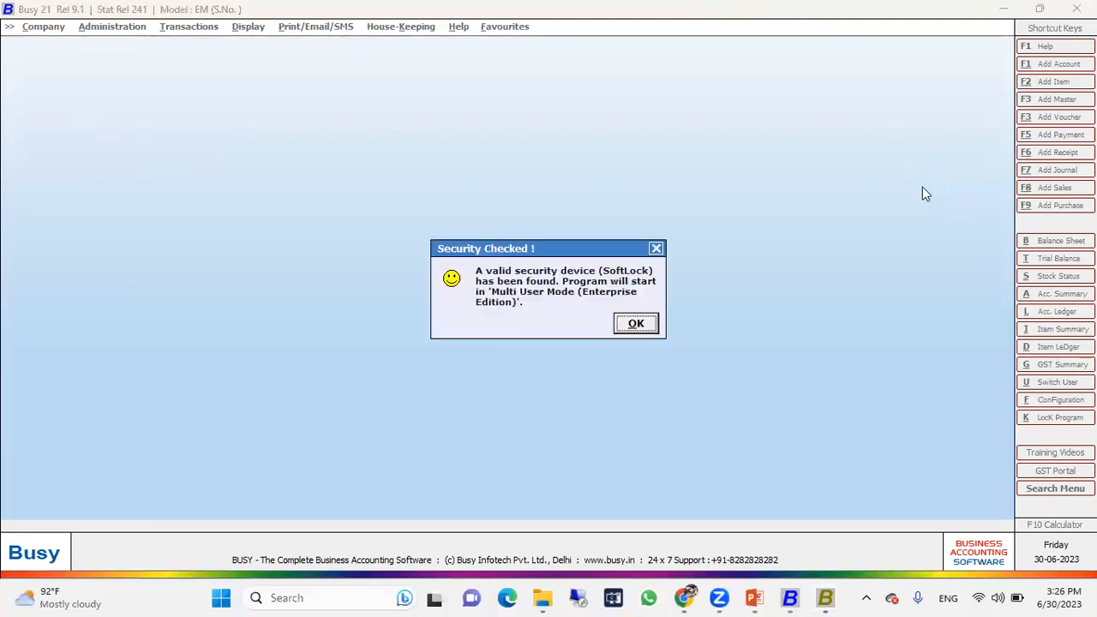
key("Return")
Try to change the BUSY model of the running session.
key("Down")
key("Down")
key("Down")
key("Down")
key("Down")
key("Down")
key("Down")
key("Down")
key("Down")
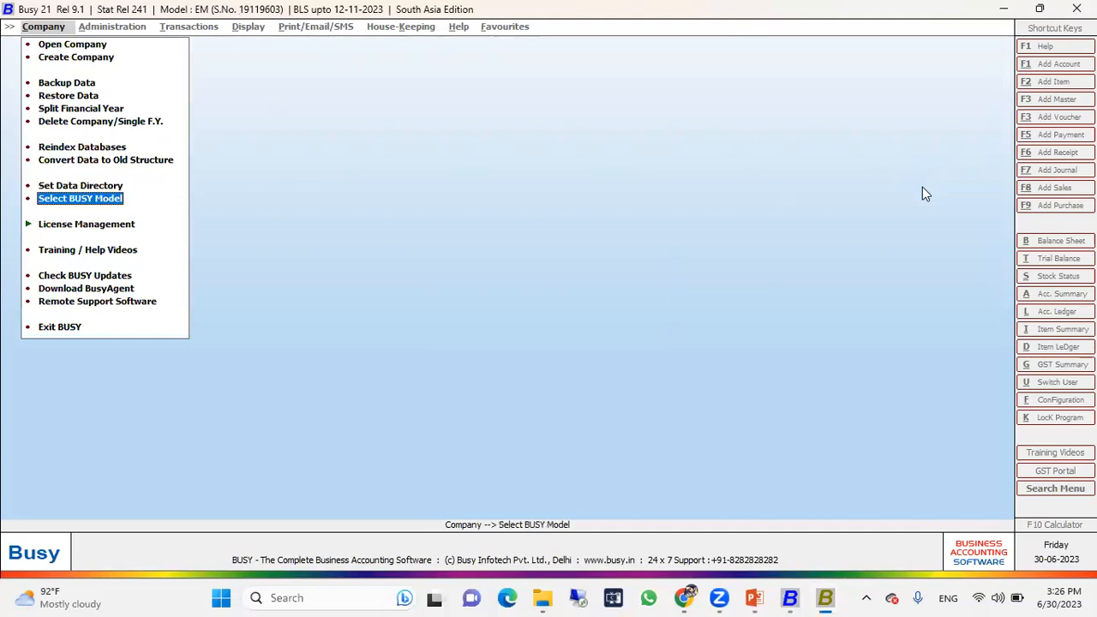
key("Return")
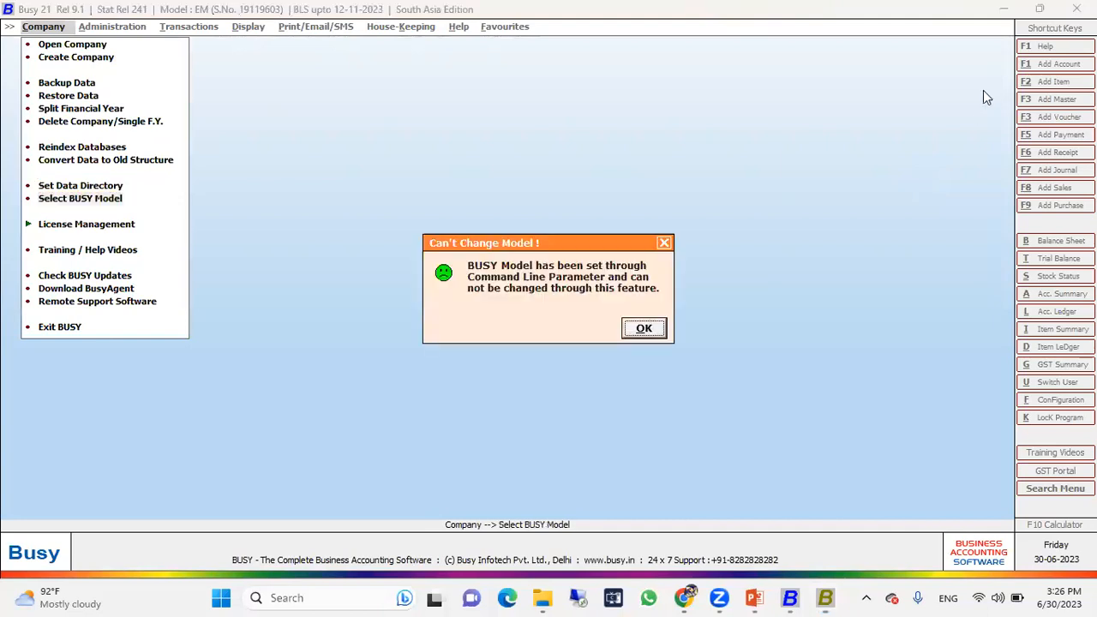
key("Return")
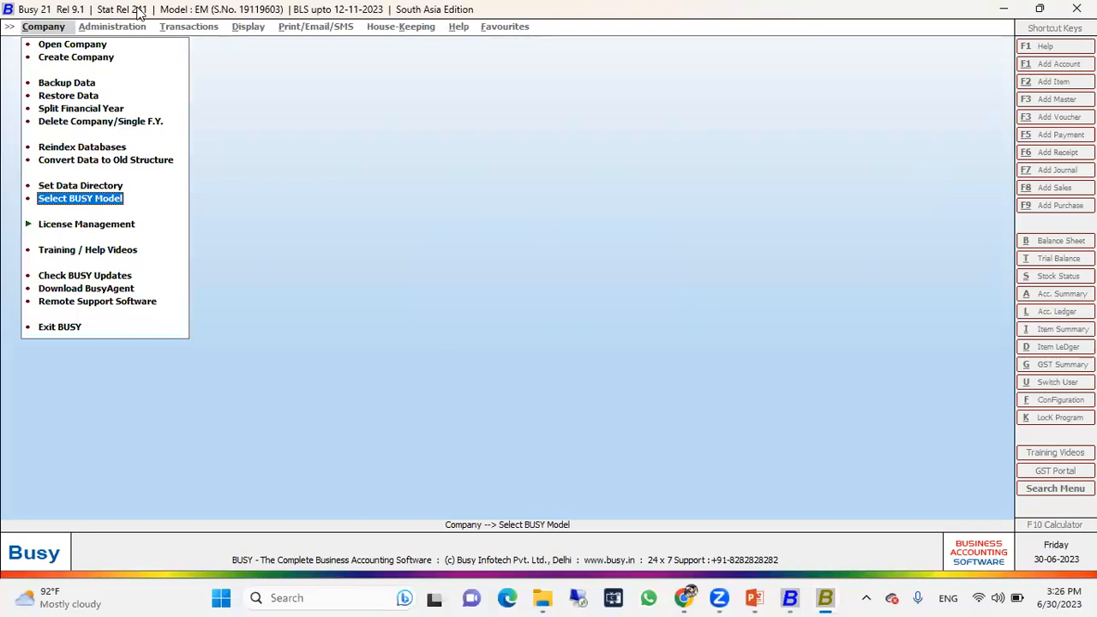
key("Return")
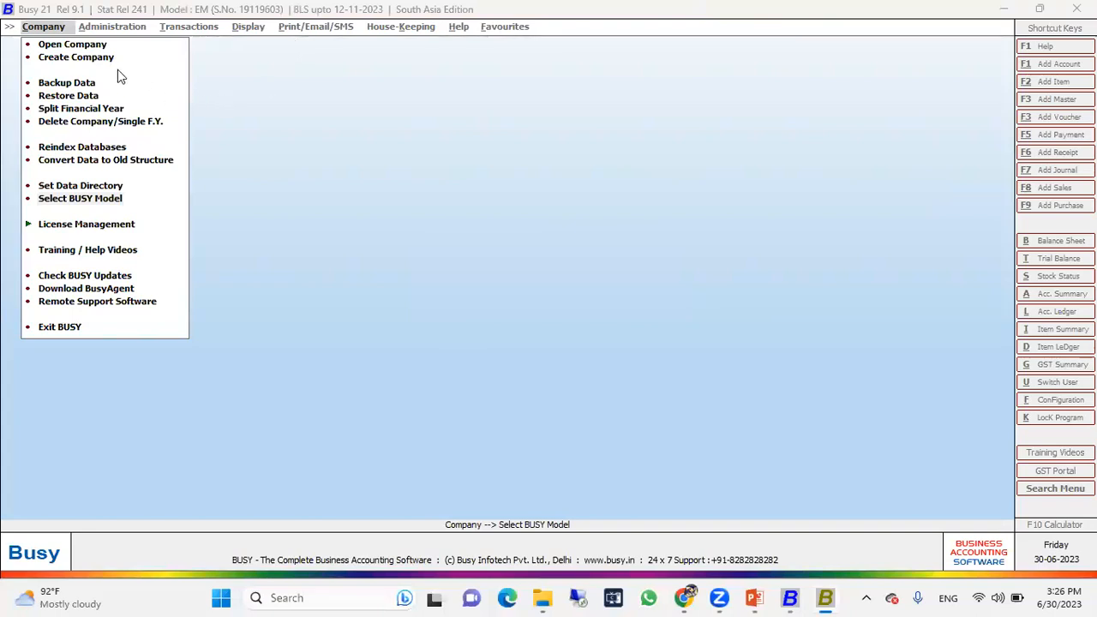
Set the data directory manually to the folder E:\Webinar\02 Data _ Webinar.
left_click(70, 44)
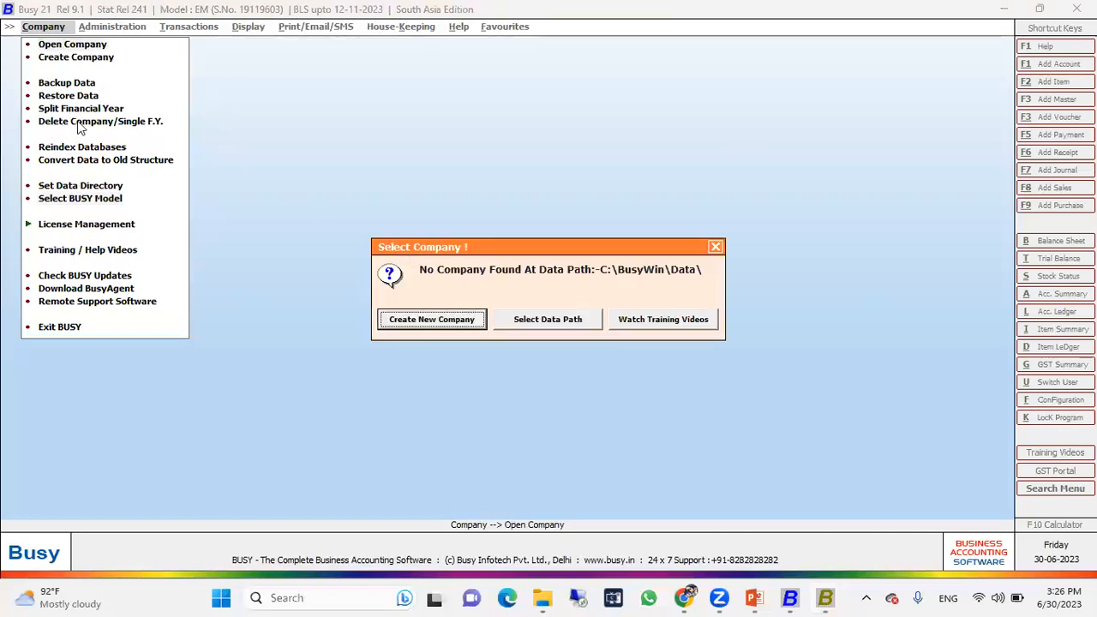
left_click(78, 185)
left_click(296, 103)
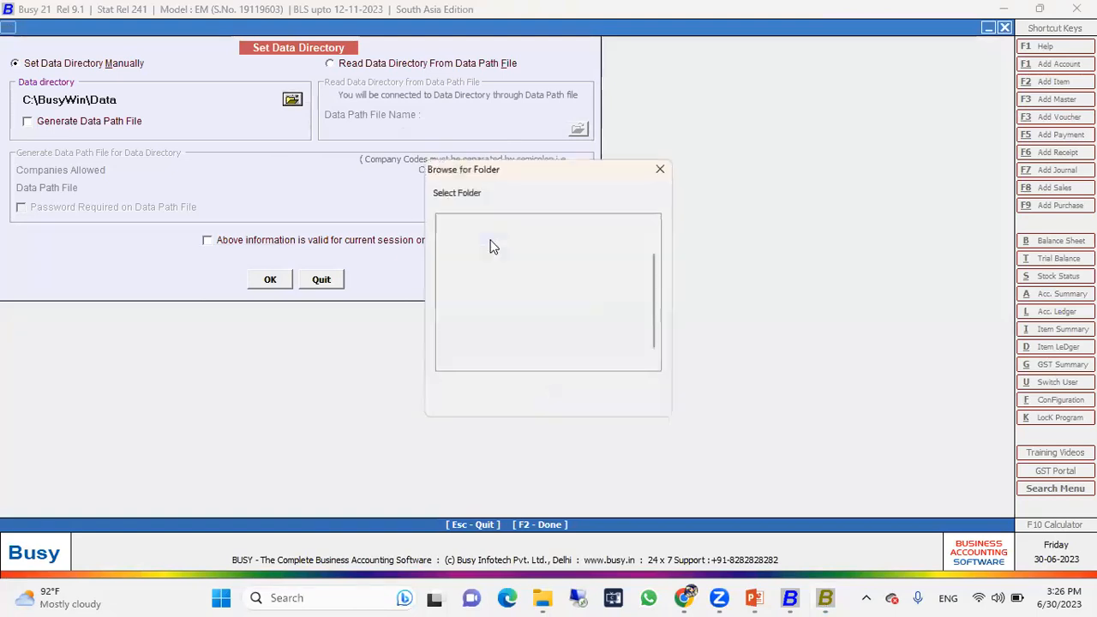
double_click(511, 350)
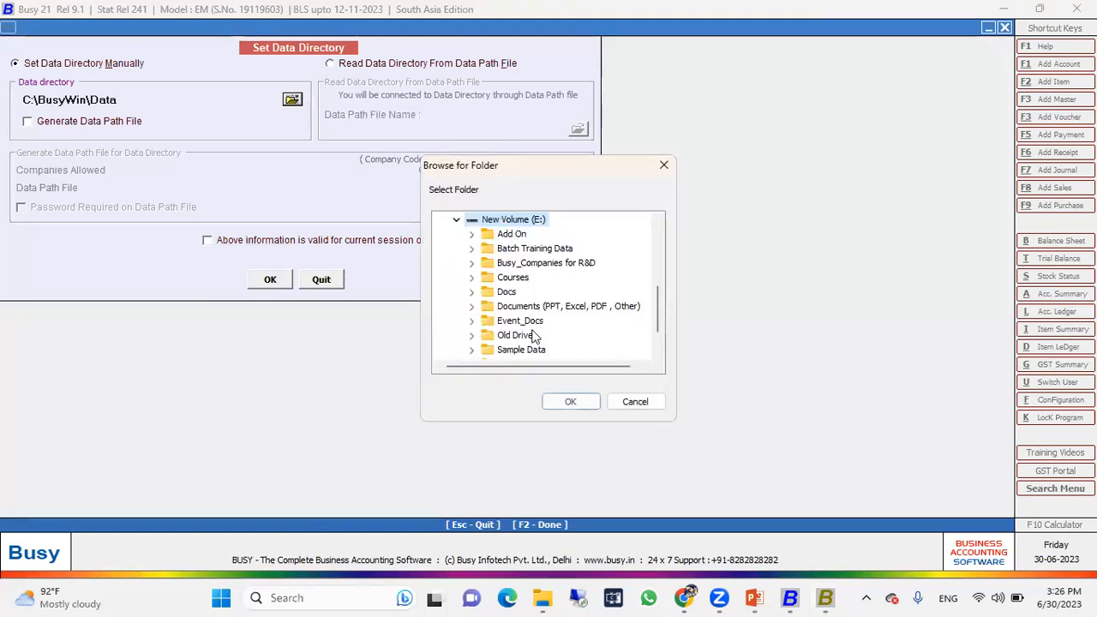
scroll(535, 325, "down", 1)
double_click(514, 335)
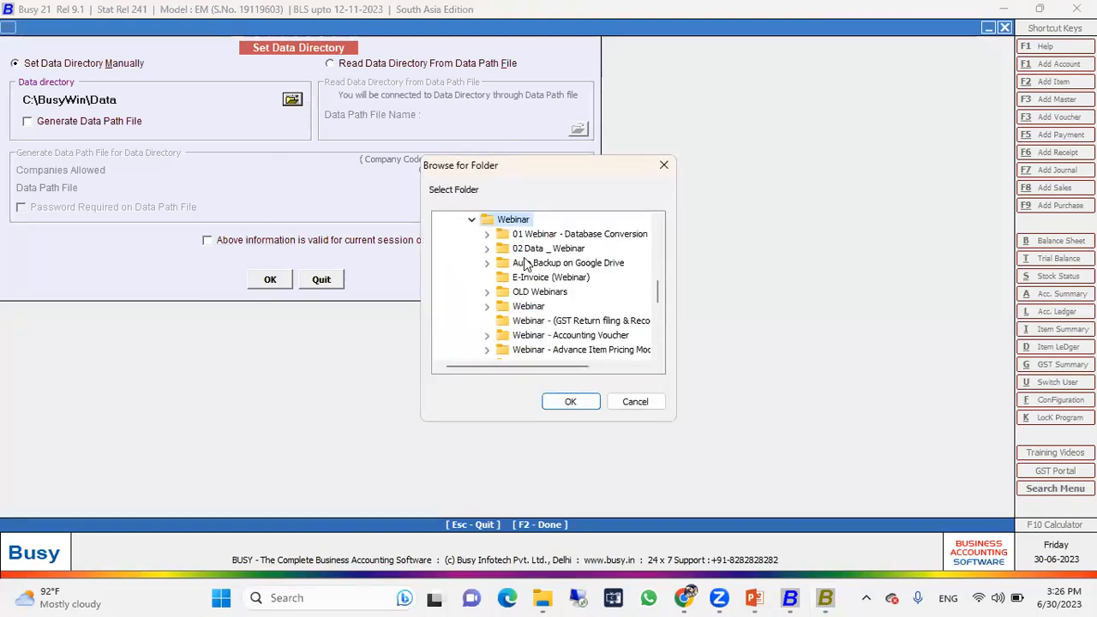
double_click(553, 248)
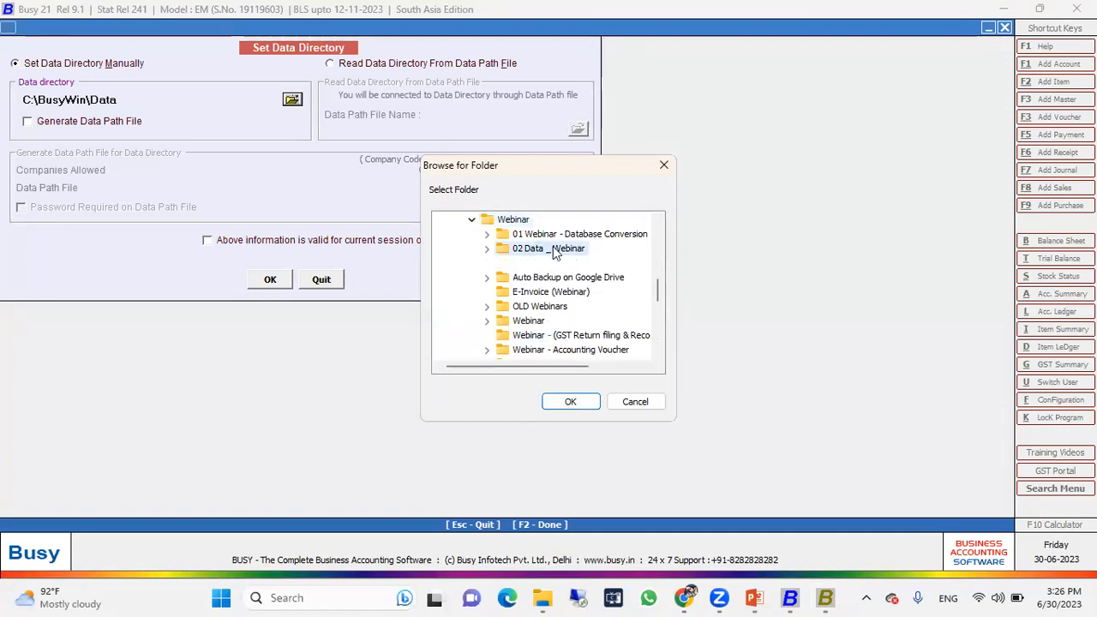
left_click(570, 402)
left_click(276, 280)
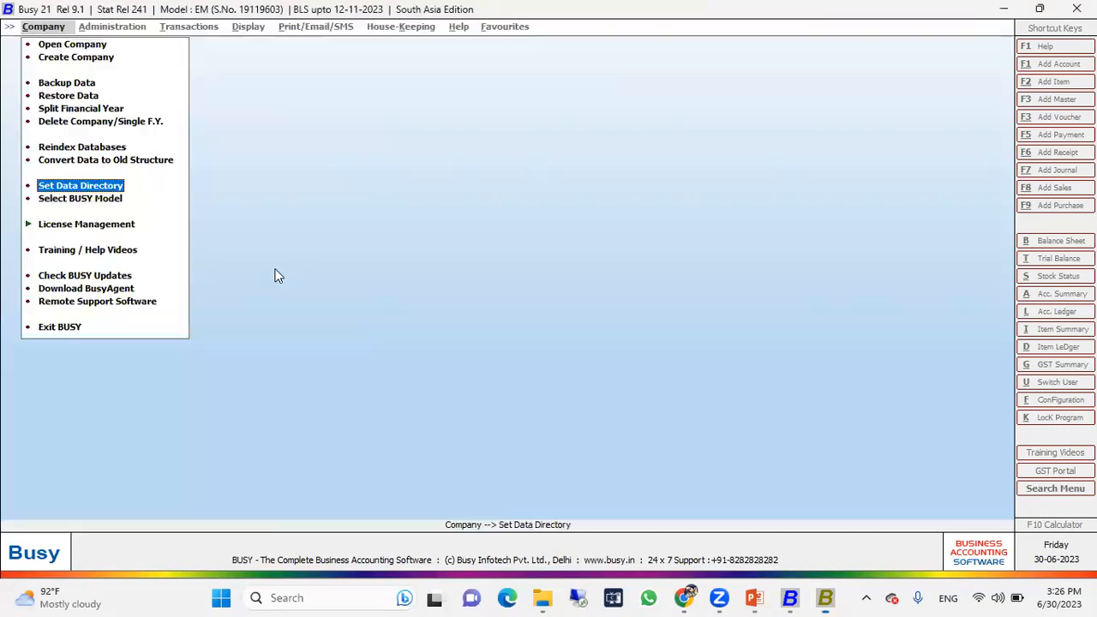
Open MS Access Company (BUSY) and inspect its company details and financial year start date without saving changes.
left_click(51, 48)
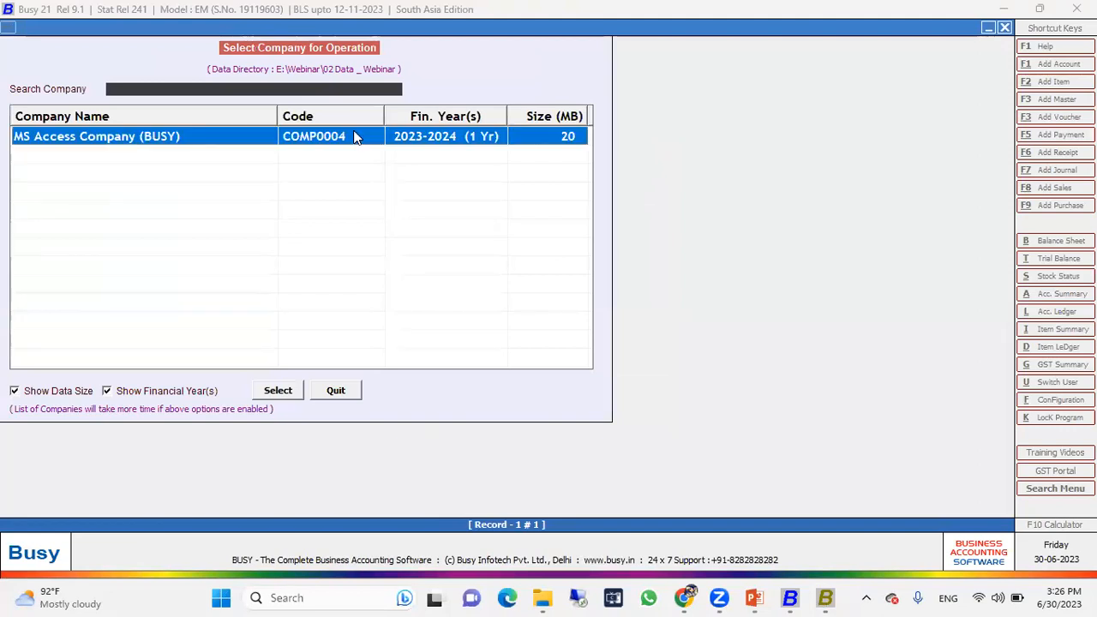
double_click(357, 137)
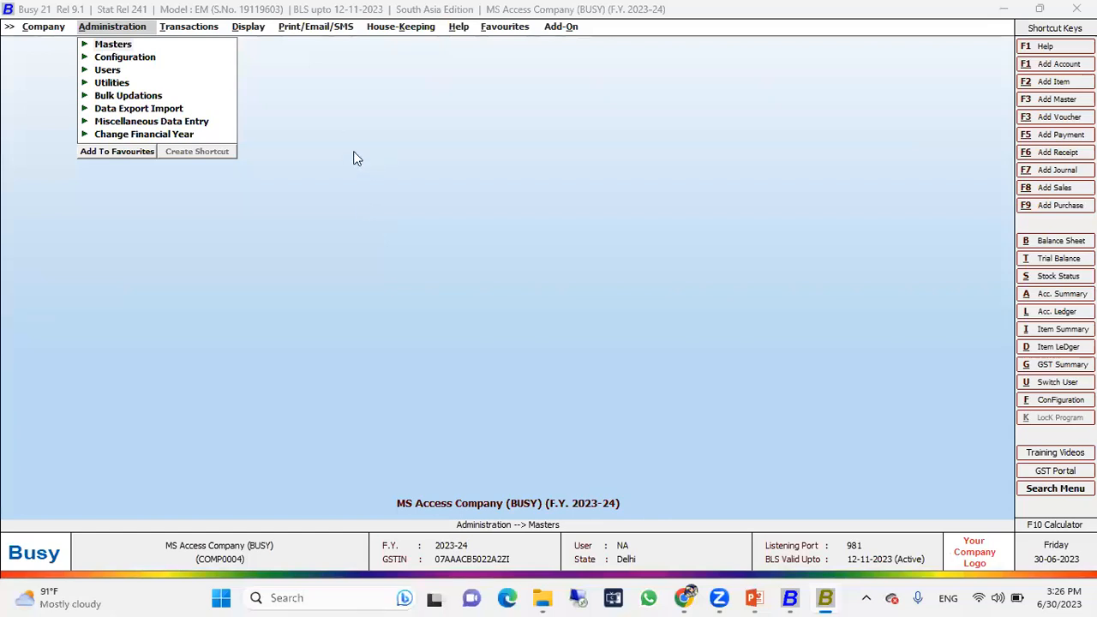
left_click(36, 27)
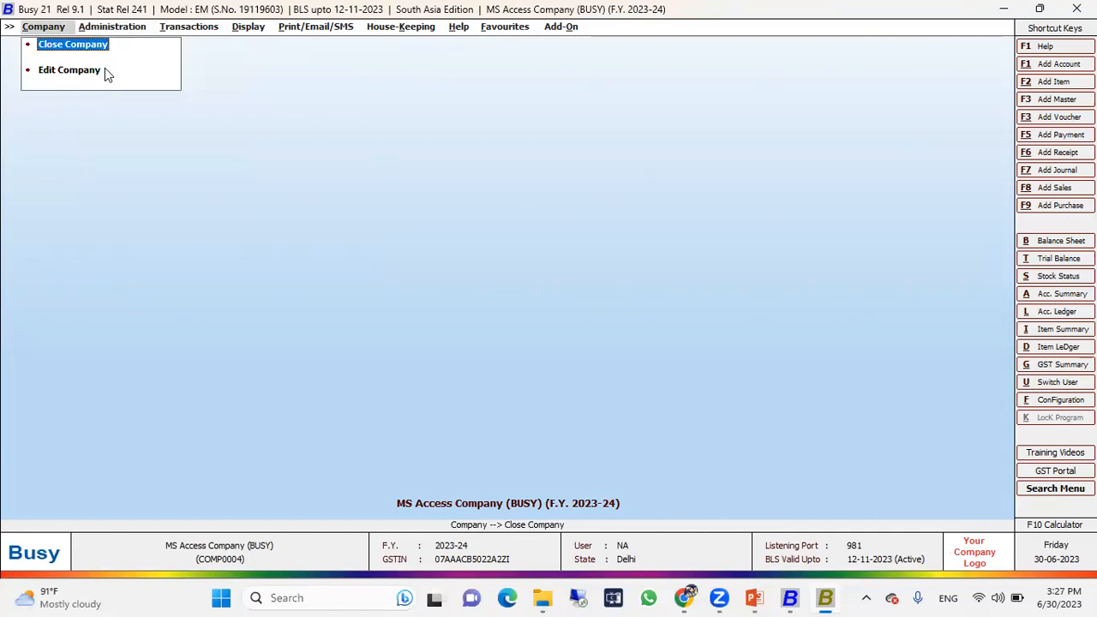
key("Down")
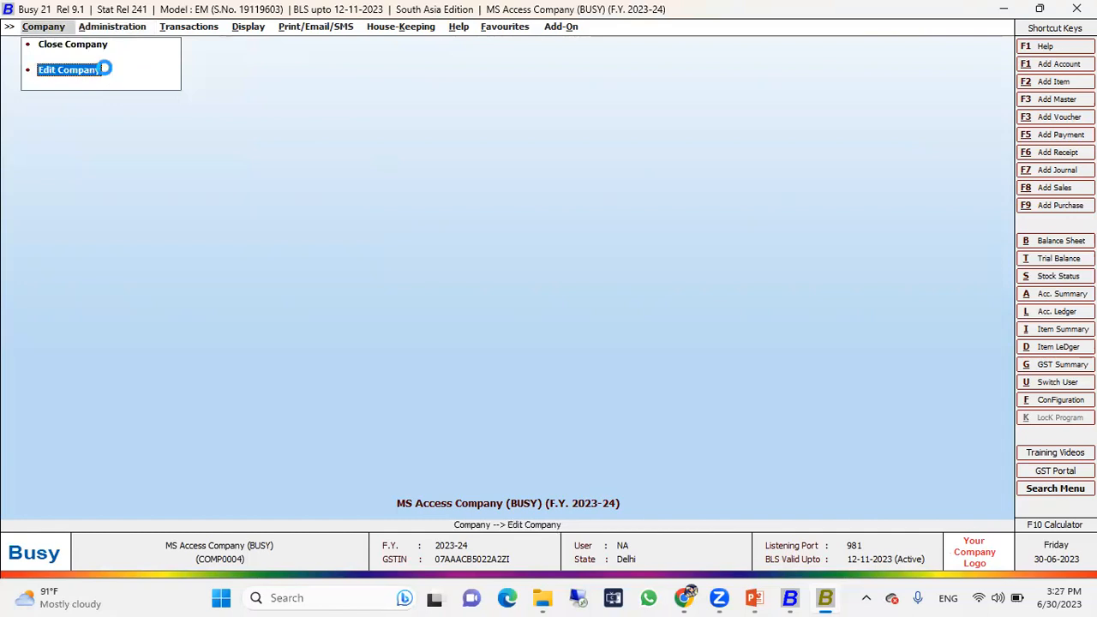
left_click(105, 68)
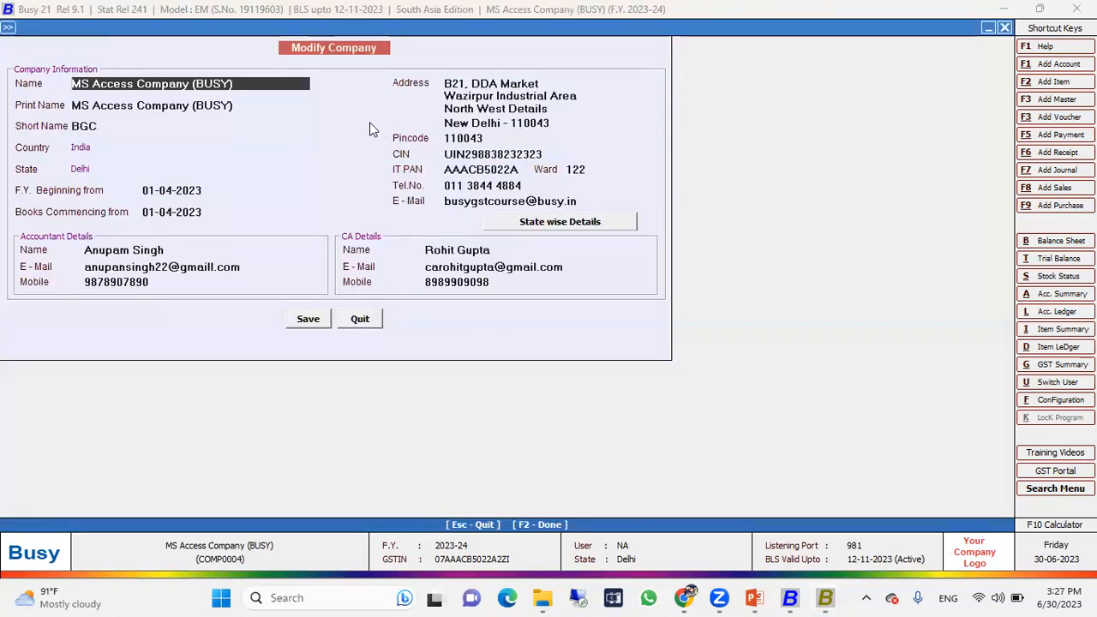
left_click(212, 190)
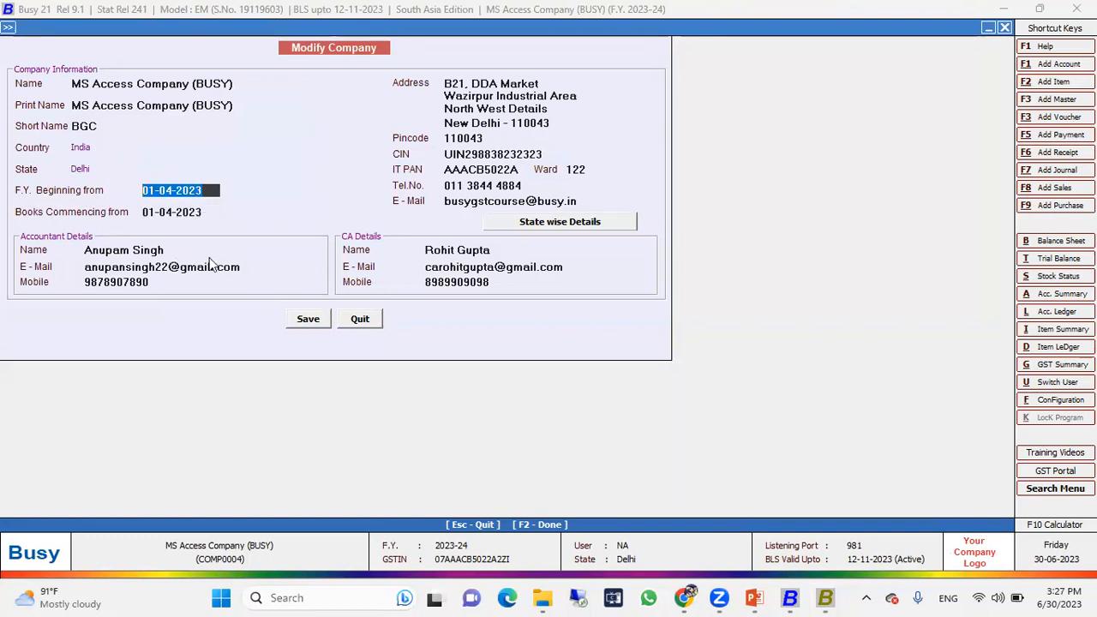
left_click(358, 320)
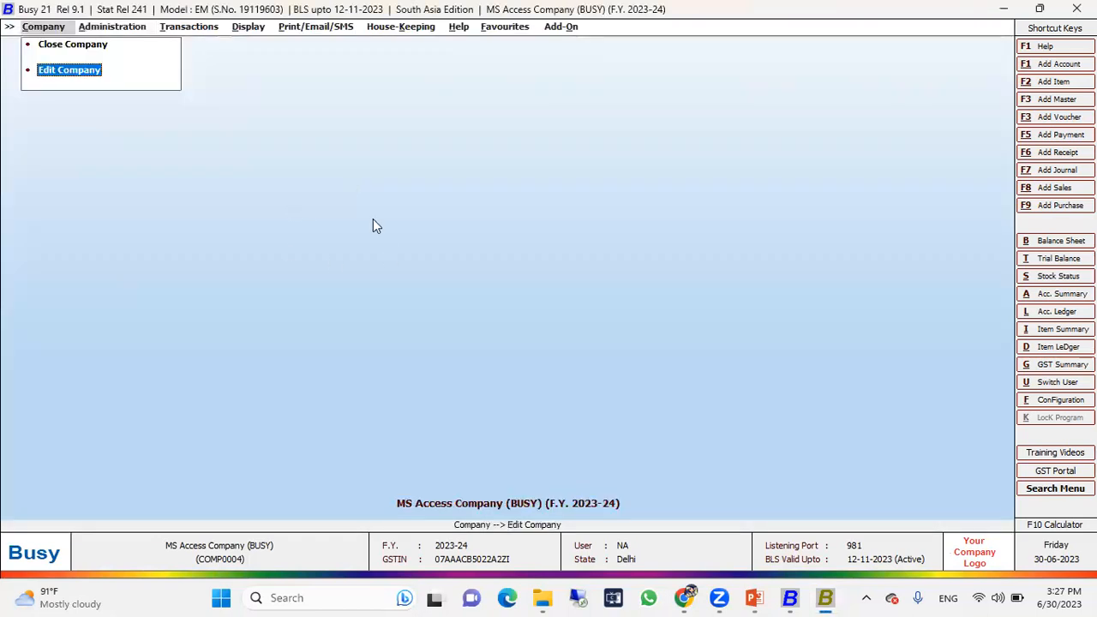
Close MS Access Company (BUSY) and exit BUSY to the desktop.
key("Right")
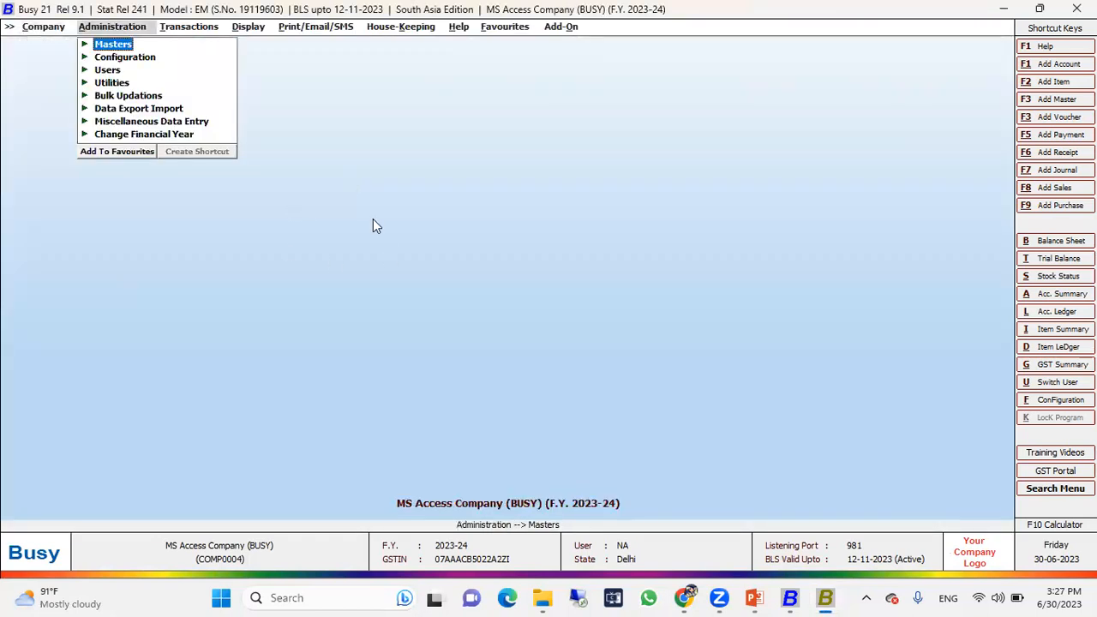
key("Left")
key("Up")
key("Down")
key("Up")
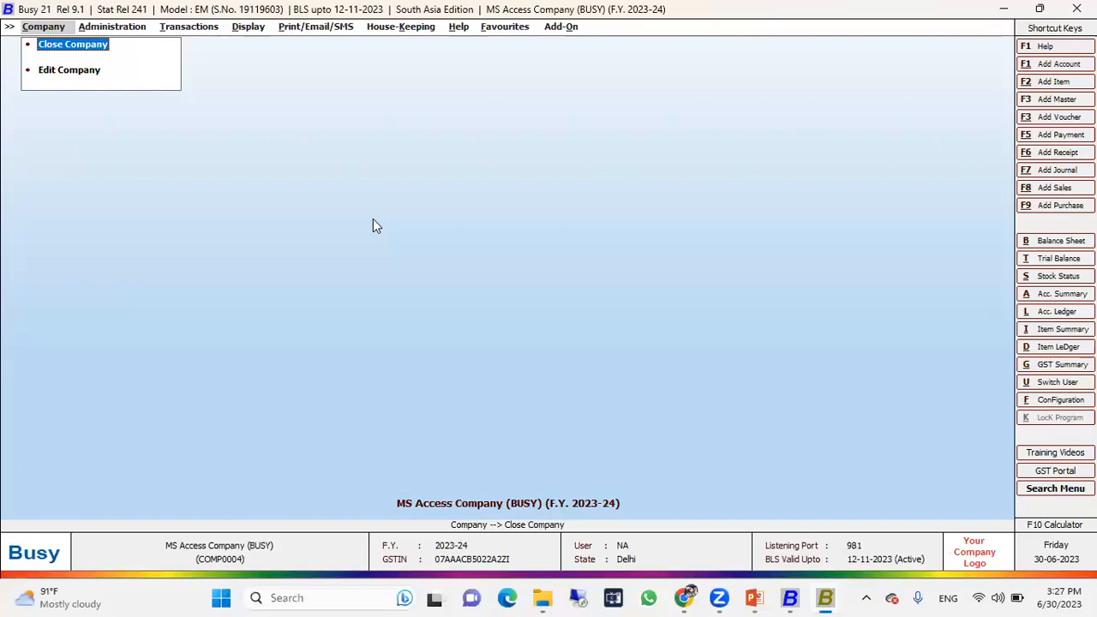
key("Return")
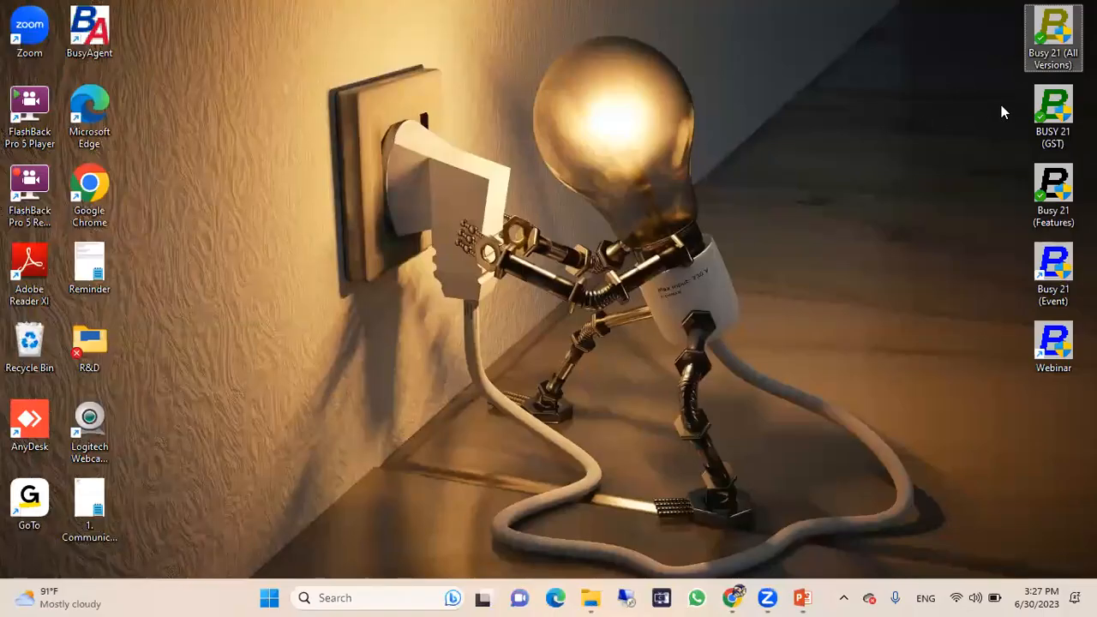
Launch Busy 21 (All Versions) with the command line ec and accept the security check message.
double_click(1050, 43)
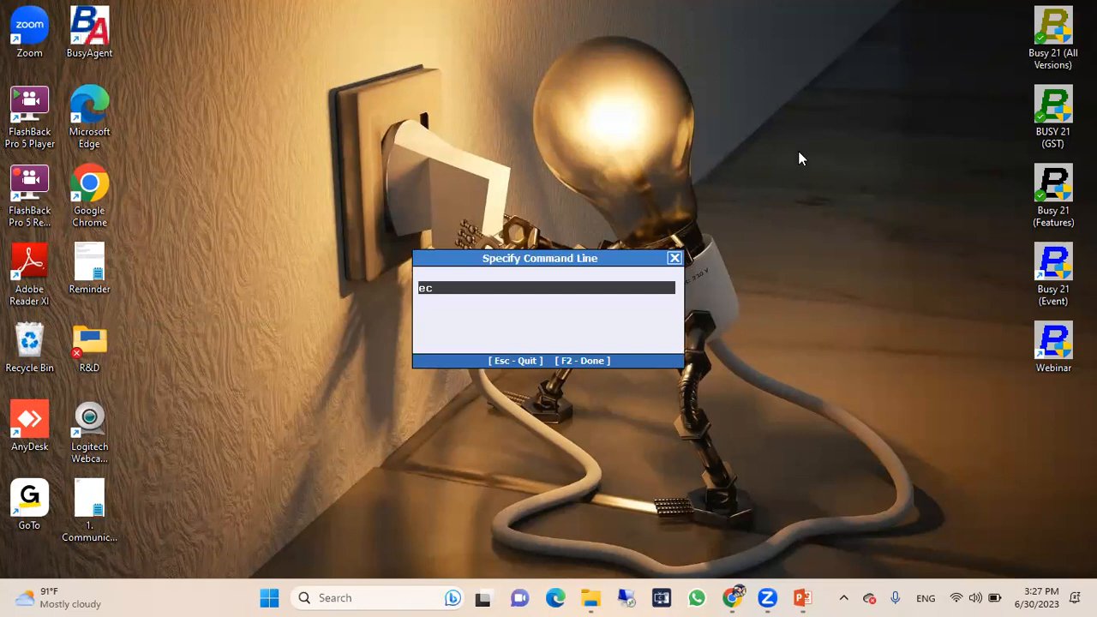
key("F2")
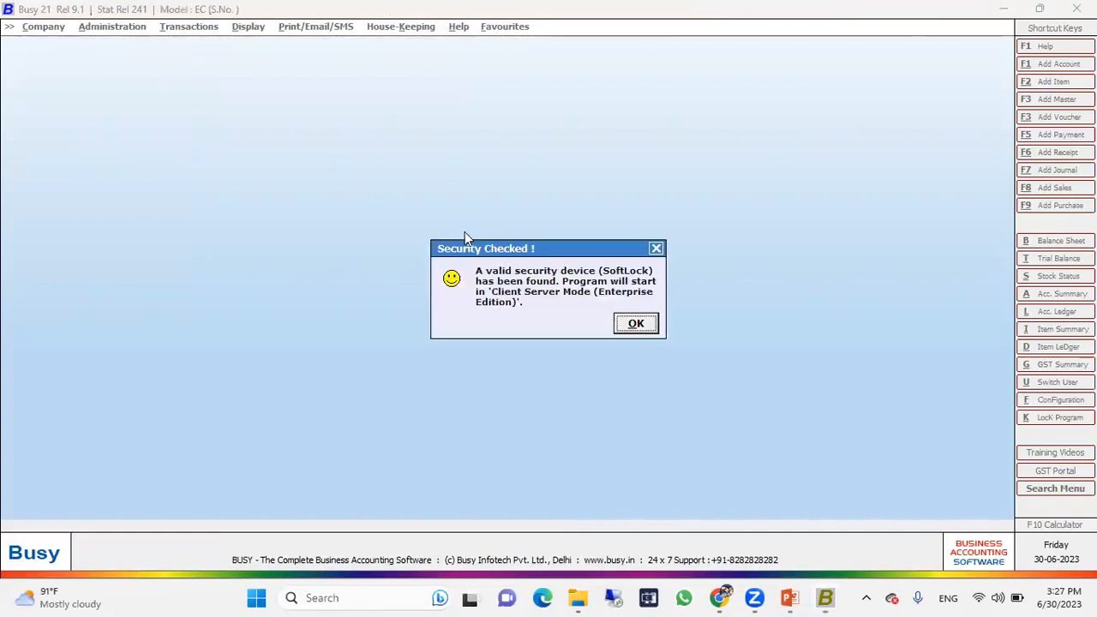
left_click(639, 326)
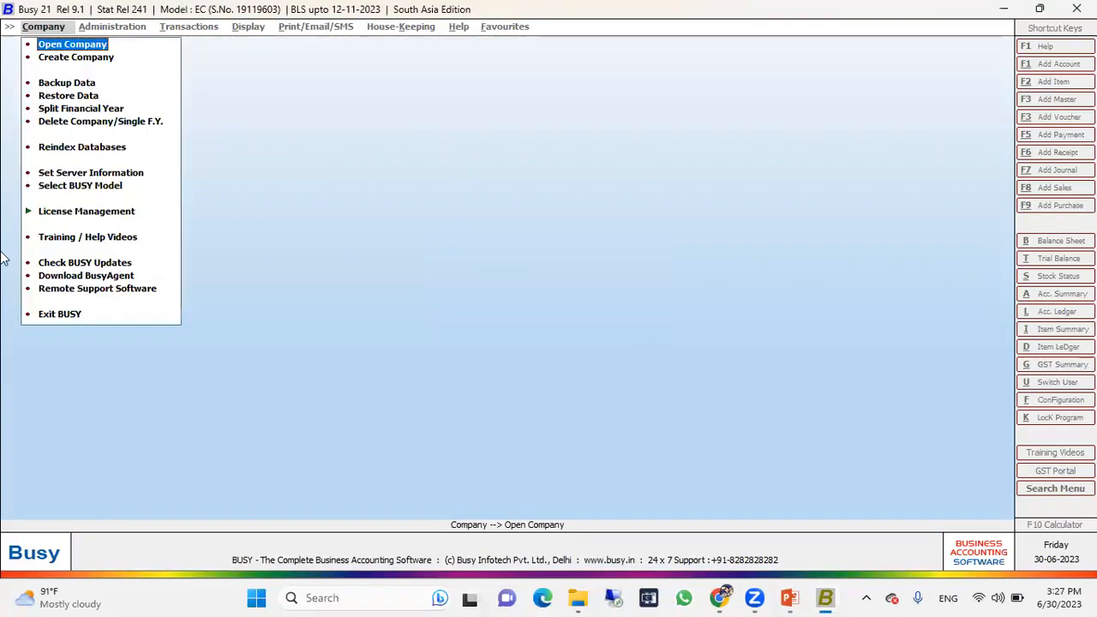
Open the server information settings for the client-server model.
key("Down")
key("Up")
key("Down")
key("Down")
key("Down")
key("Down")
key("Down")
key("Down")
key("Down")
key("Down")
key("Up")
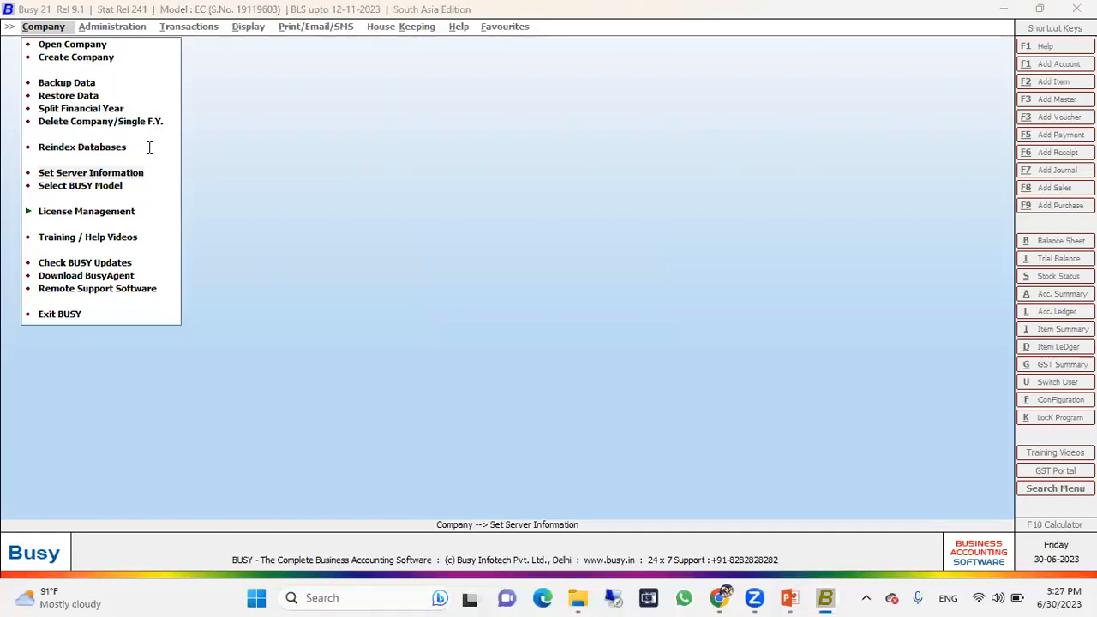
key("Return")
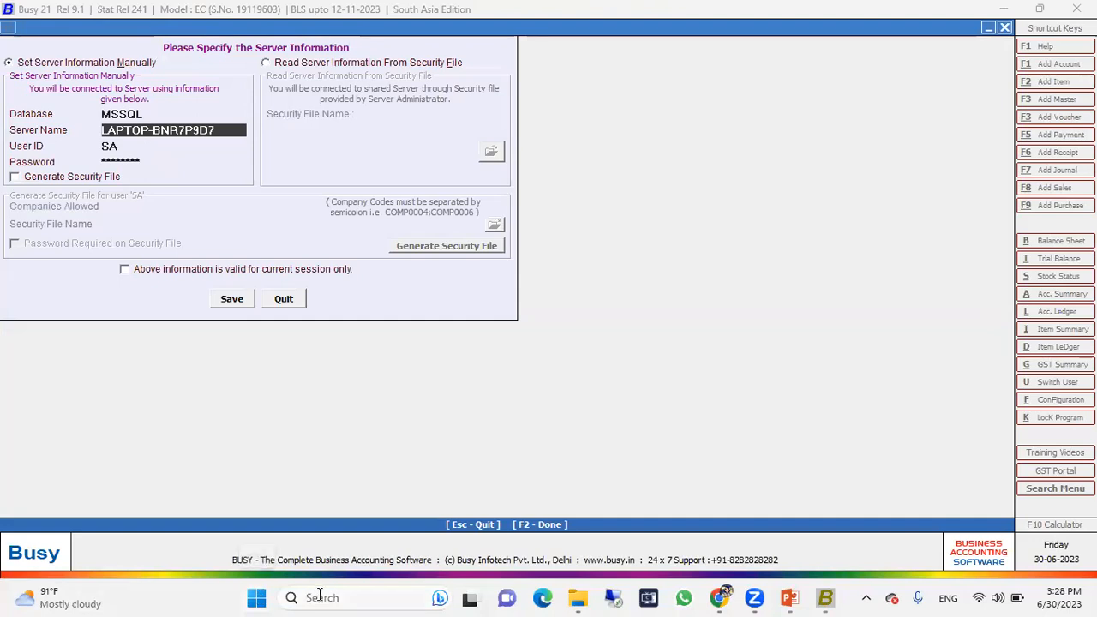
Try to open Microsoft SQL Server Management Studio, declining to keep showing each package loading error.
left_click(346, 596)
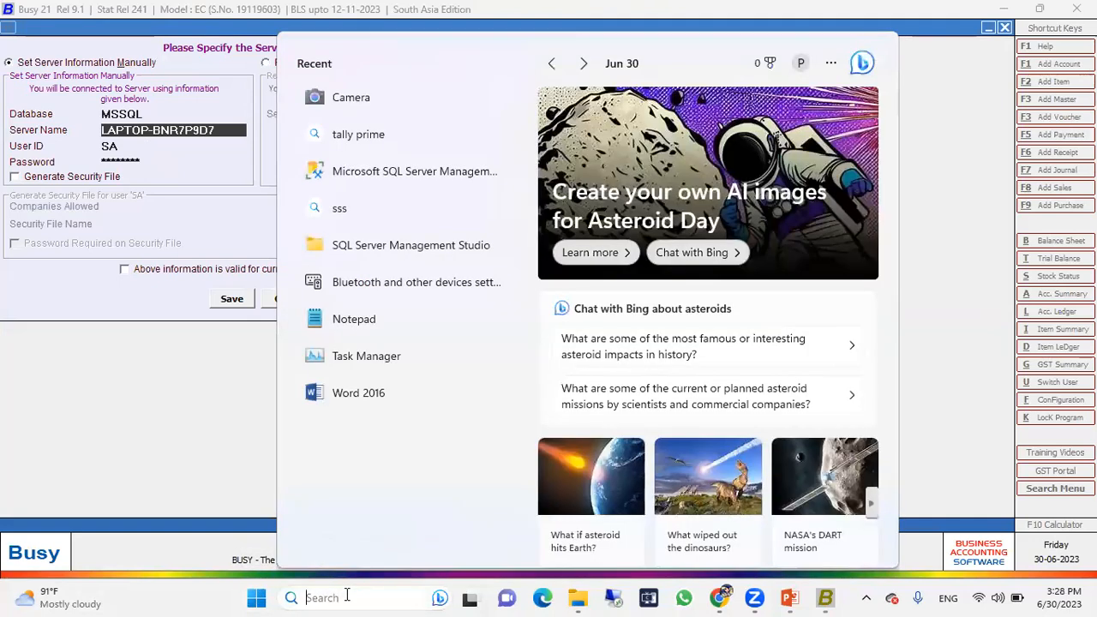
type("sql")
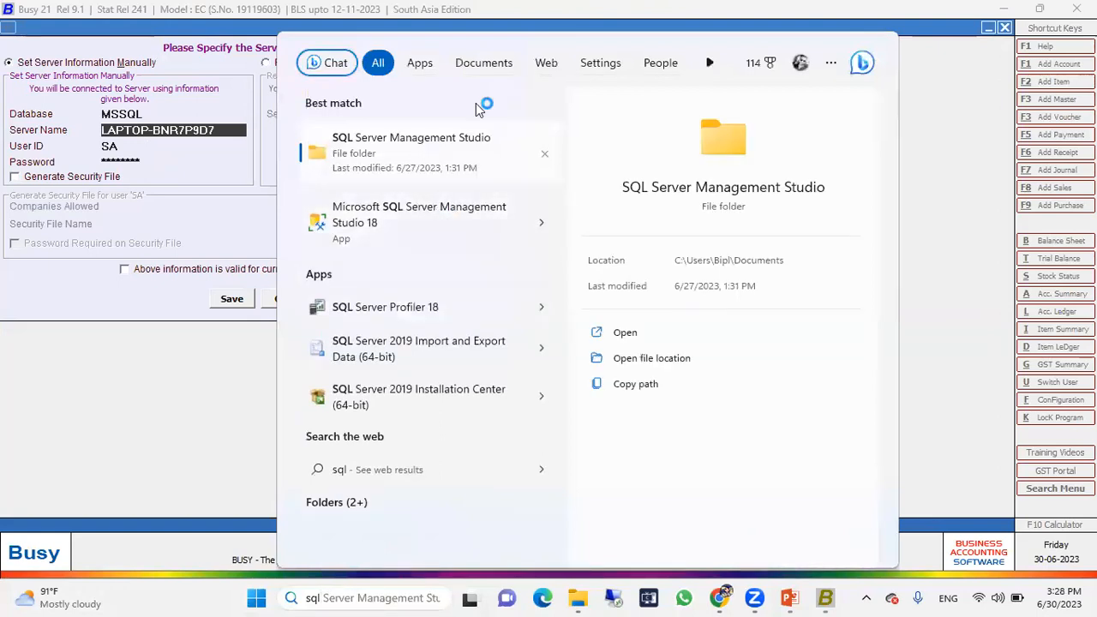
left_click(409, 167)
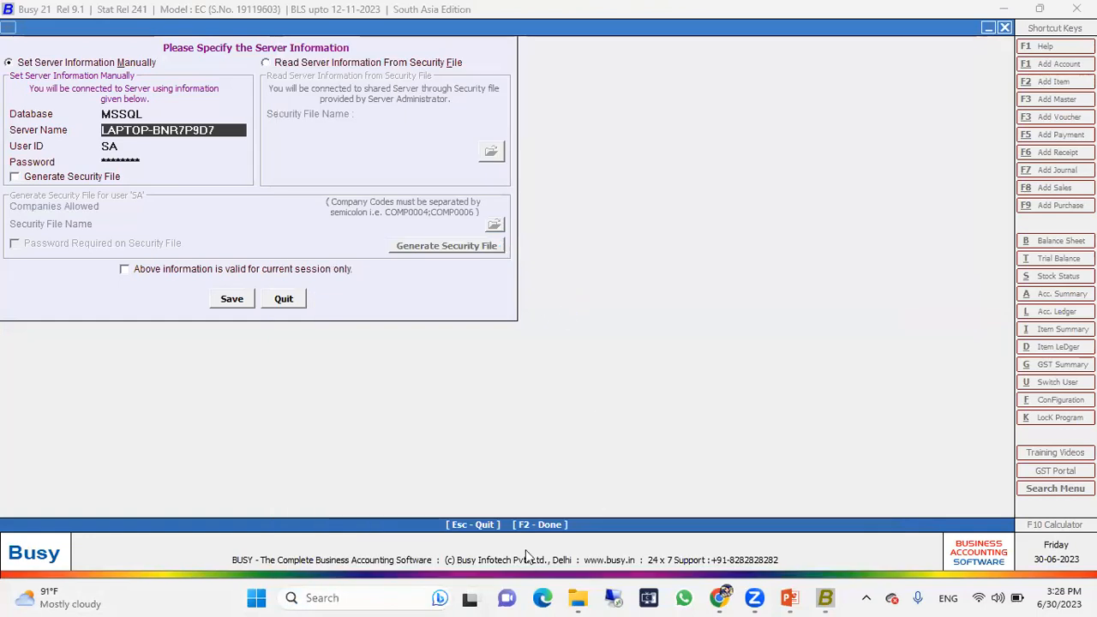
left_click(355, 597)
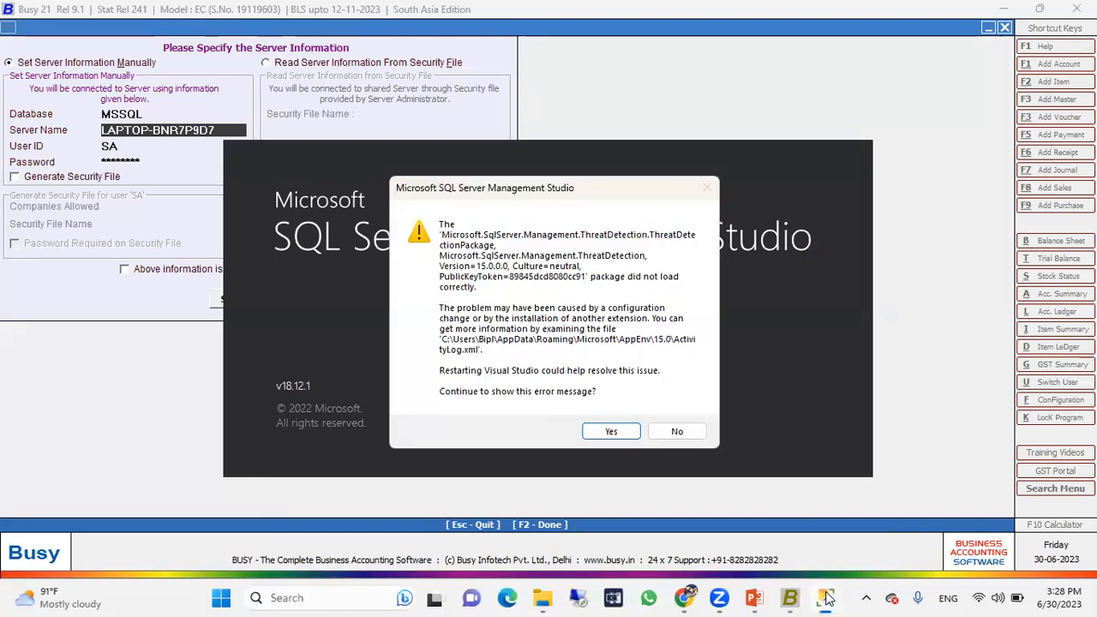
left_click(675, 431)
left_click(674, 401)
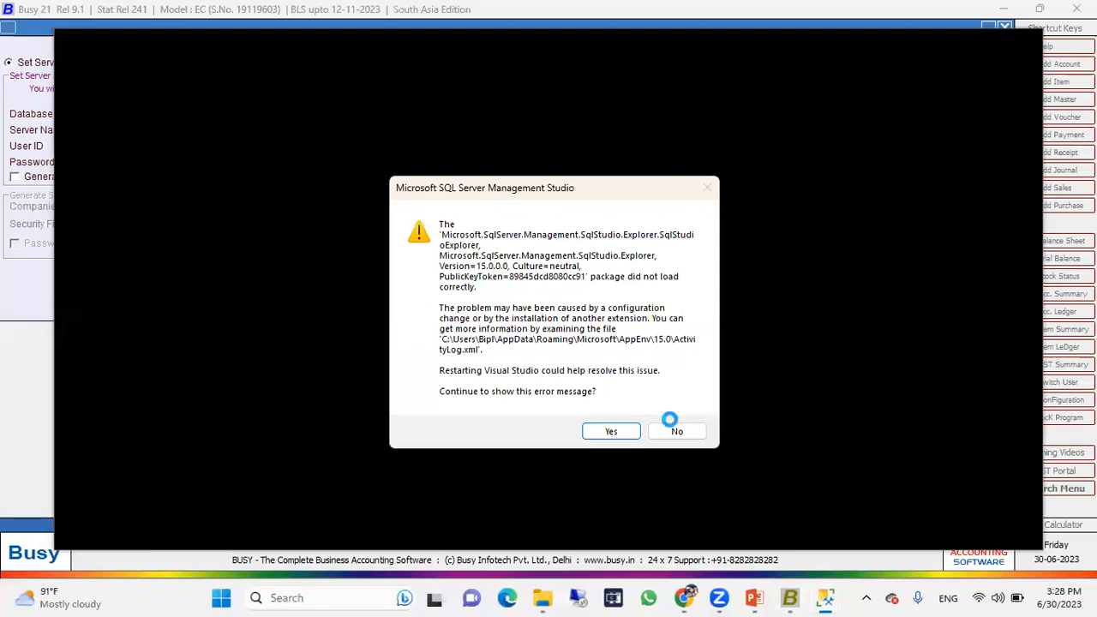
left_click(676, 432)
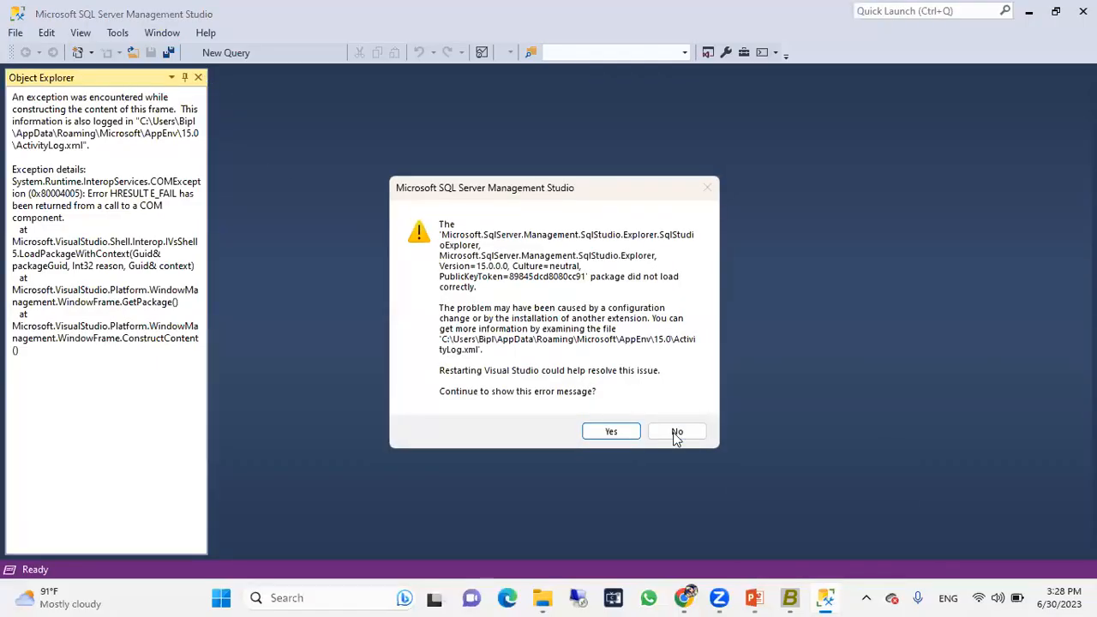
left_click(677, 433)
left_click(771, 328)
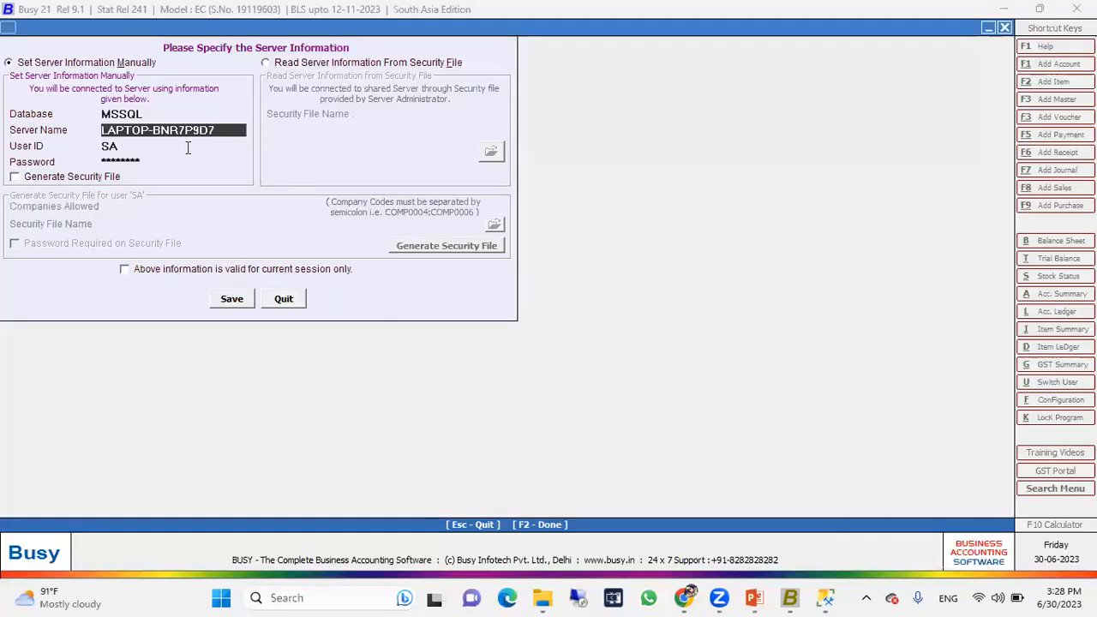
Save the manually set MSSQL server information for the client-server connection.
left_click(149, 162)
left_click_drag(149, 162, 7, 183)
left_click(231, 299)
Create a company named SQL with country India, state Delhi and the default financial year dates, and save it.
left_click(77, 59)
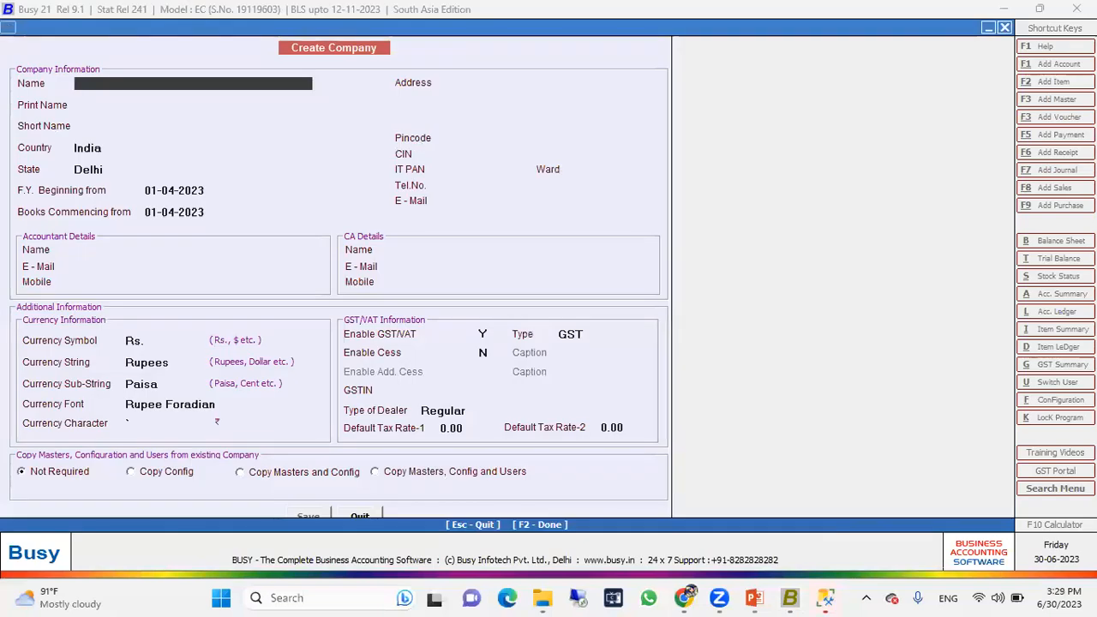
type("SQL")
key("Return")
key("Return")
key("Return")
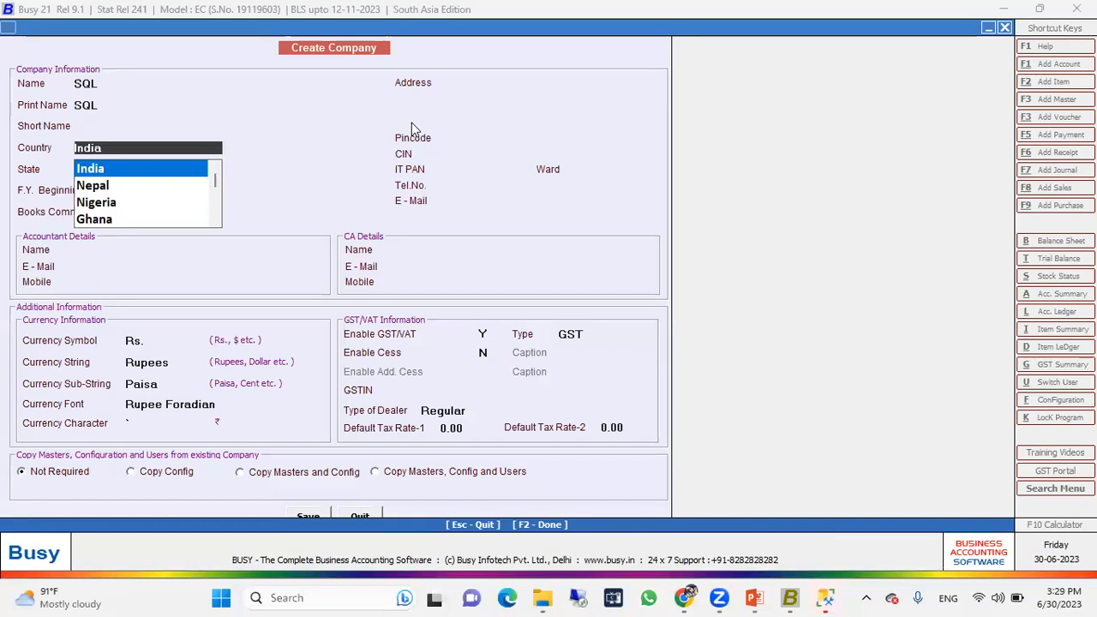
key("Return")
type("Delhi")
key("Return")
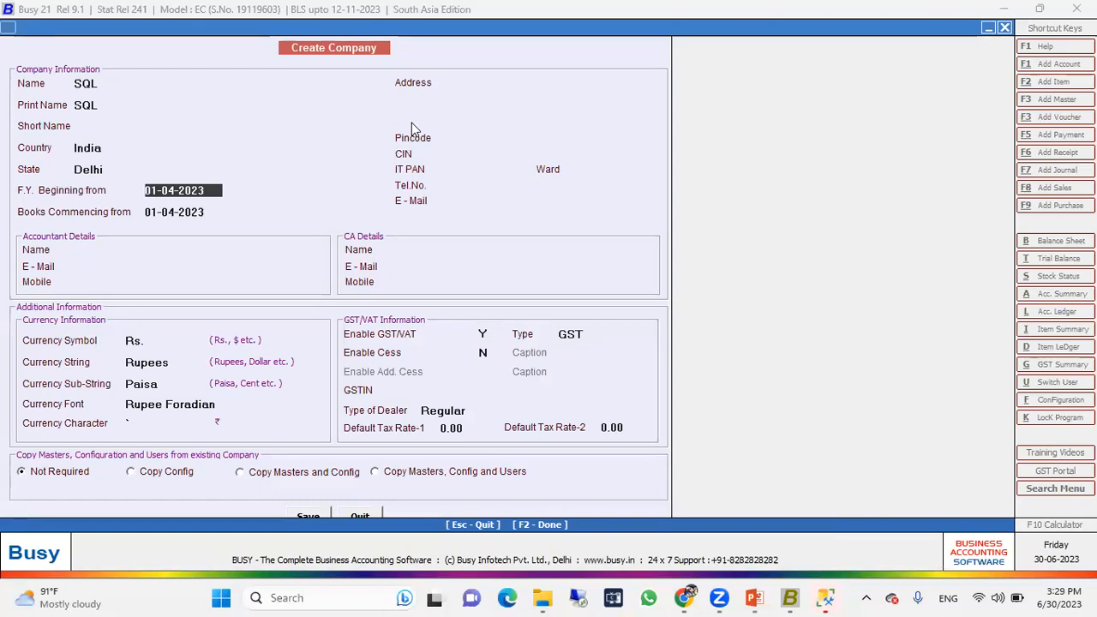
key("Return")
key("F2")
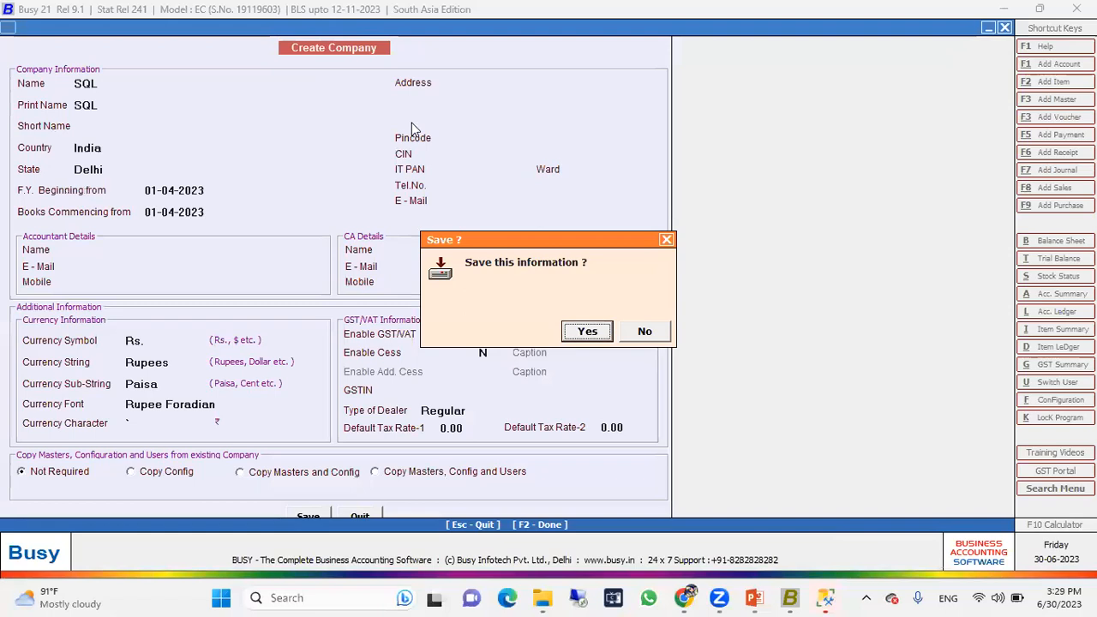
key("Return")
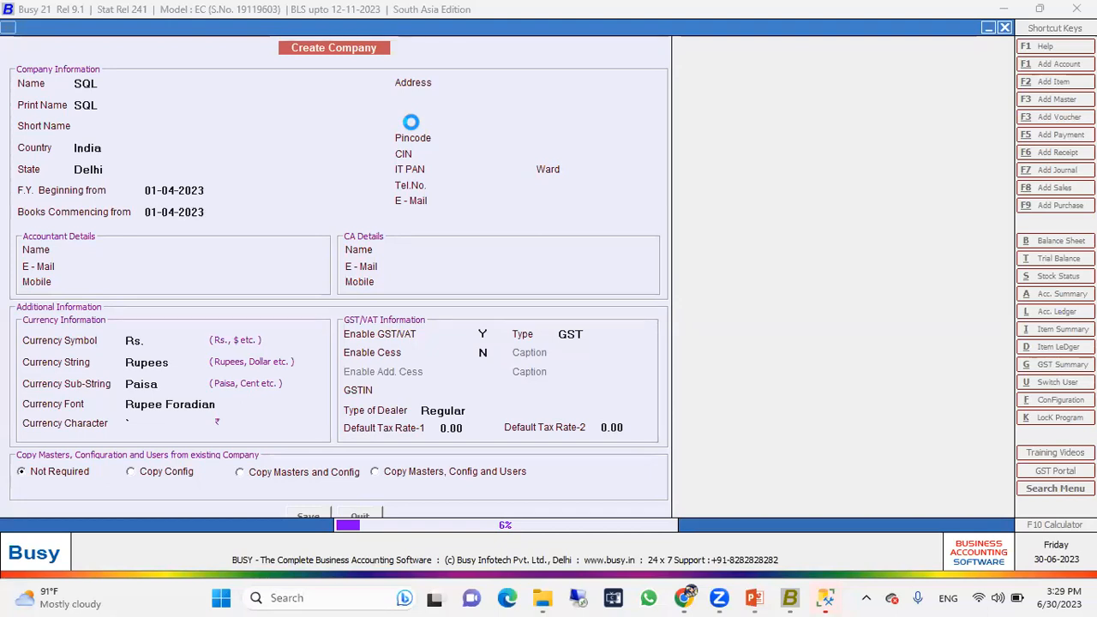
Close all Microsoft SQL Server Management Studio windows.
right_click(824, 594)
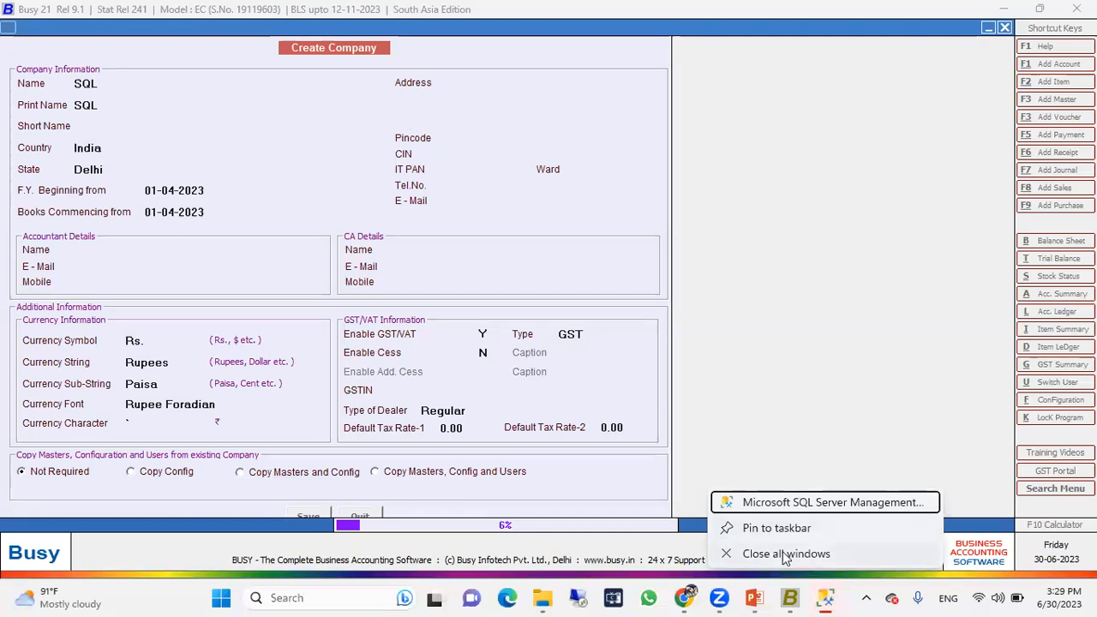
left_click(785, 553)
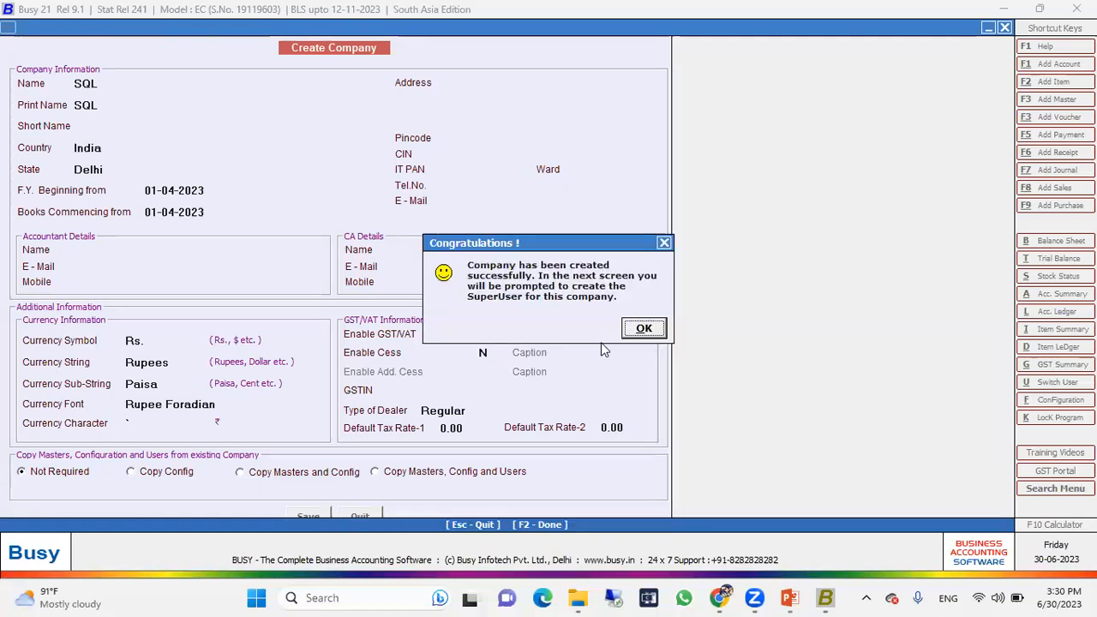
Set User Authentication Required to N for the new SQL company, save it, and leave the Features / Options screen.
left_click(641, 330)
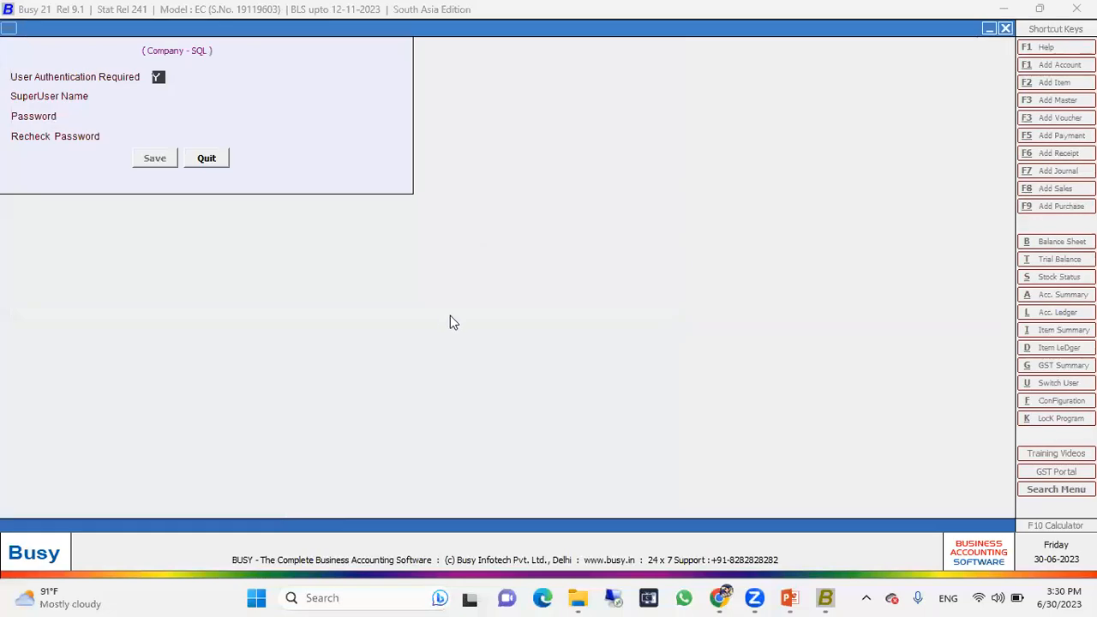
key("n")
key("Return")
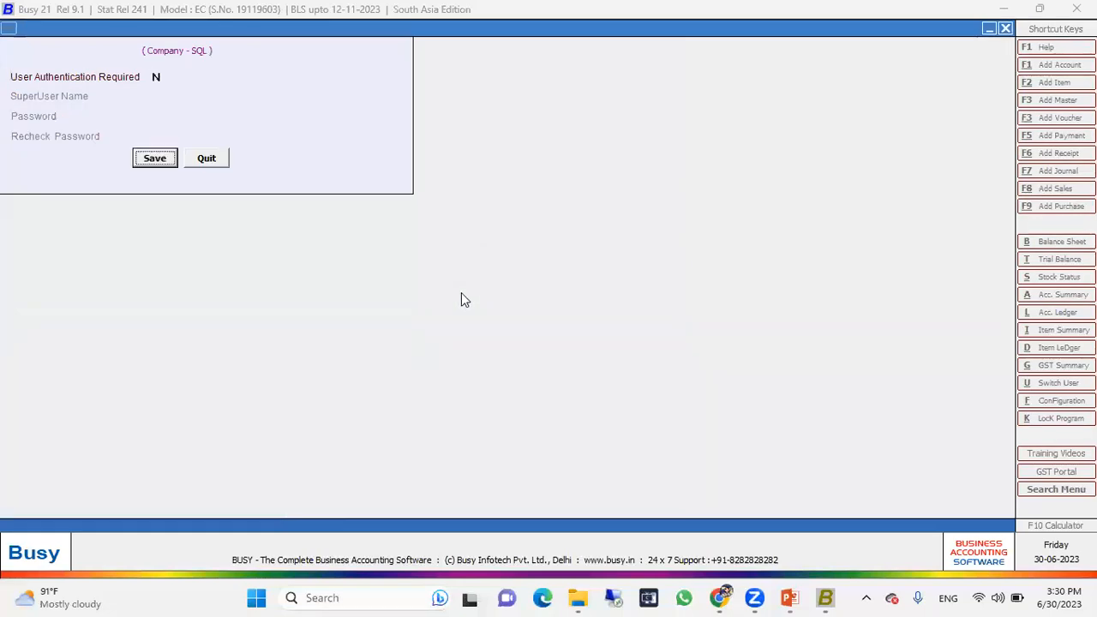
key("Return")
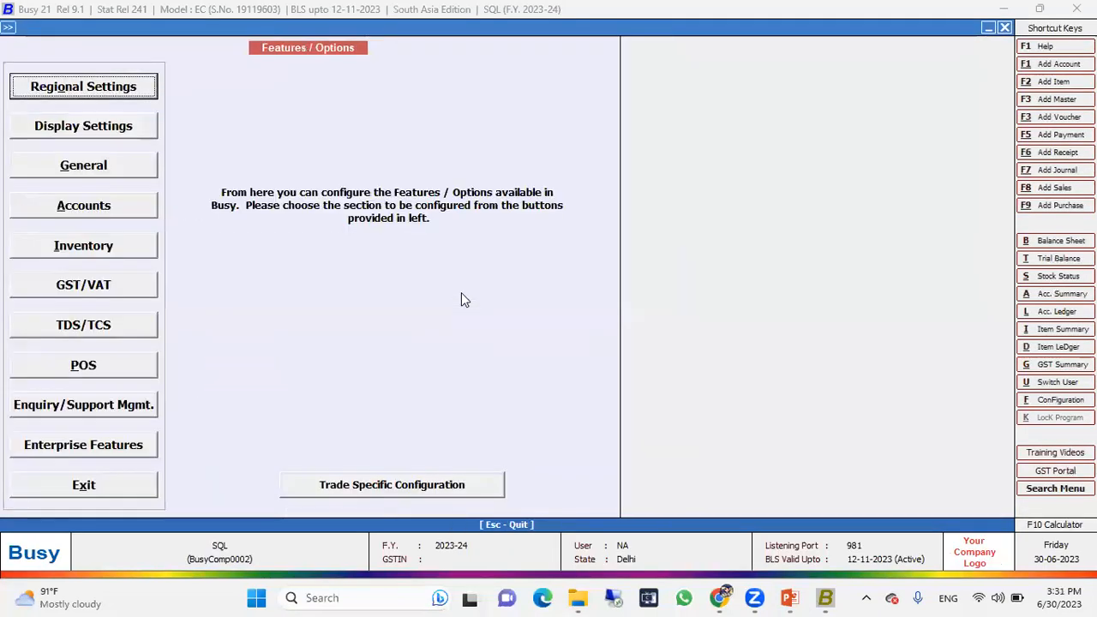
key("Escape")
Open the Import Data from Access function for the SQL company.
key("Right")
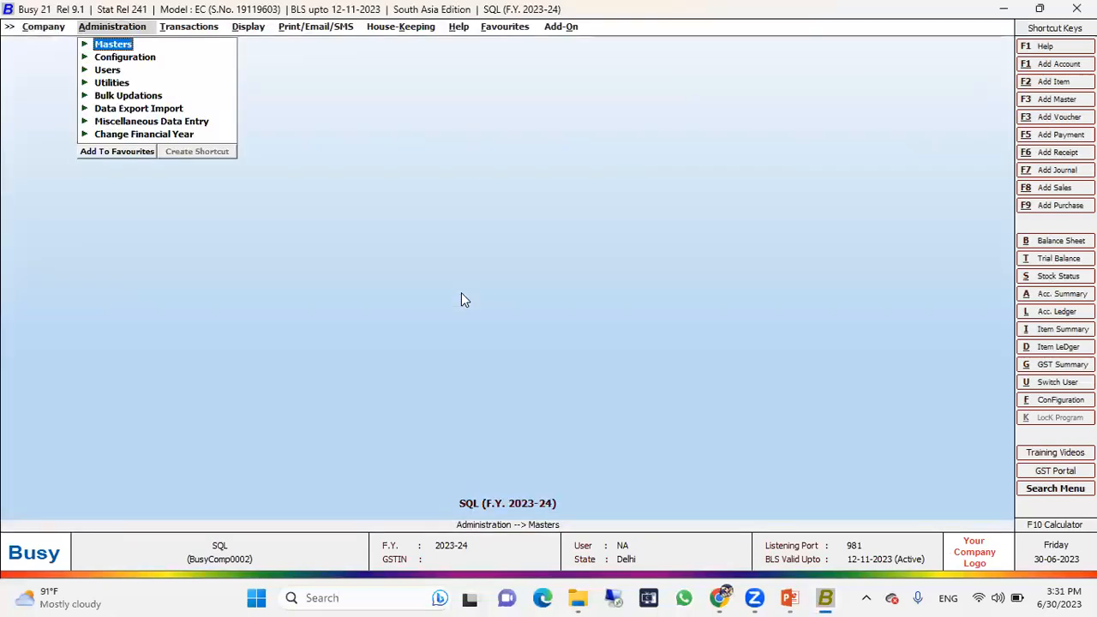
key("Down")
key("Down")
key("Down")
key("Down")
key("Down")
key("Return")
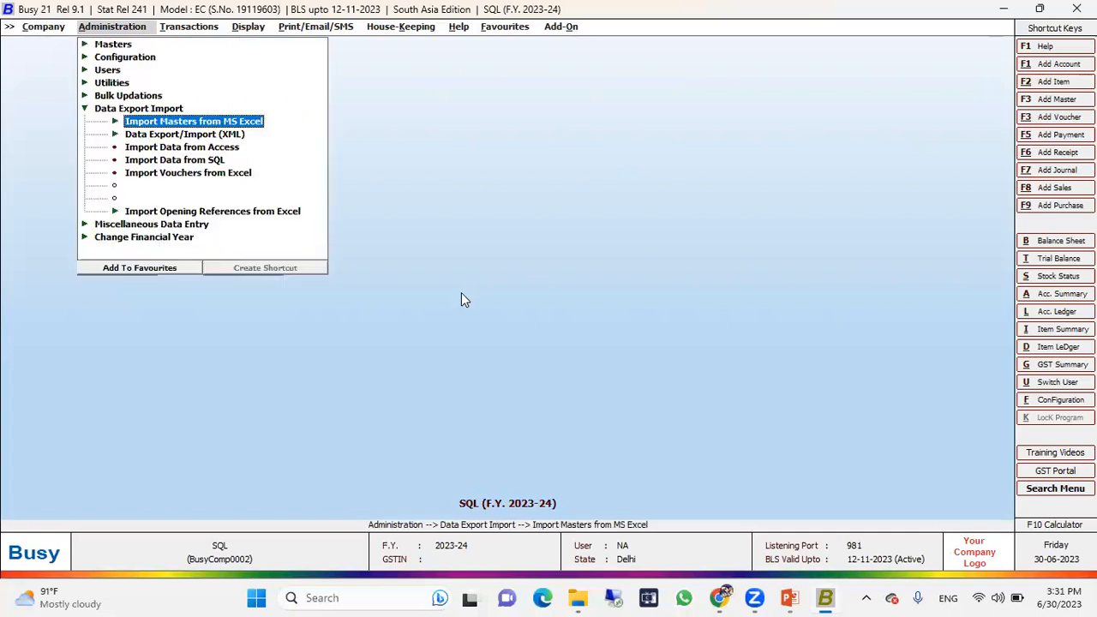
key("Down")
key("Down")
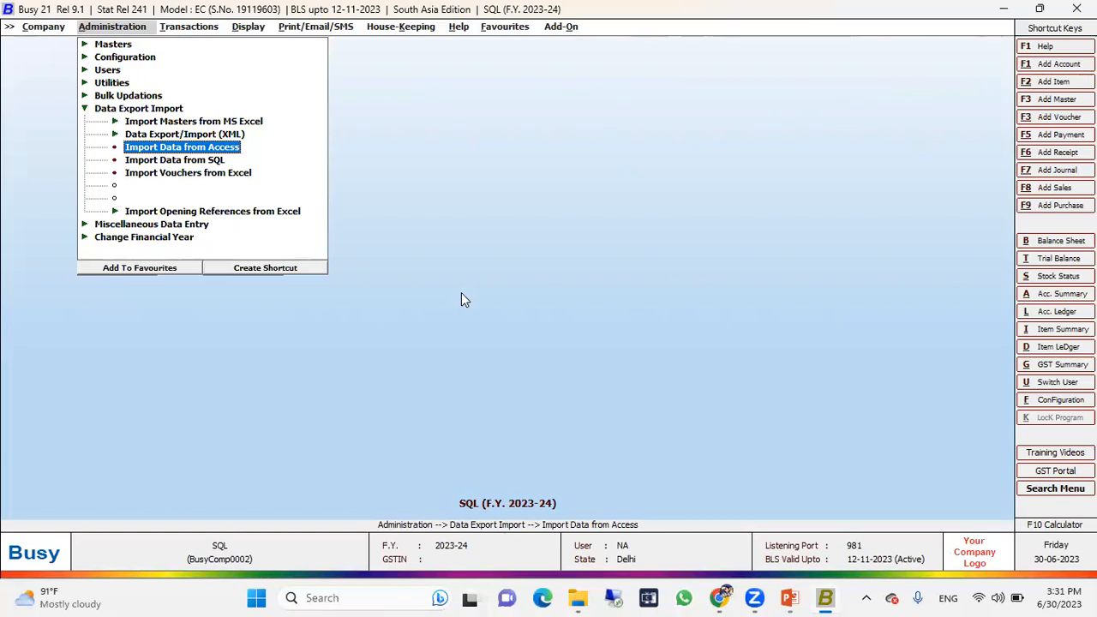
key("Return")
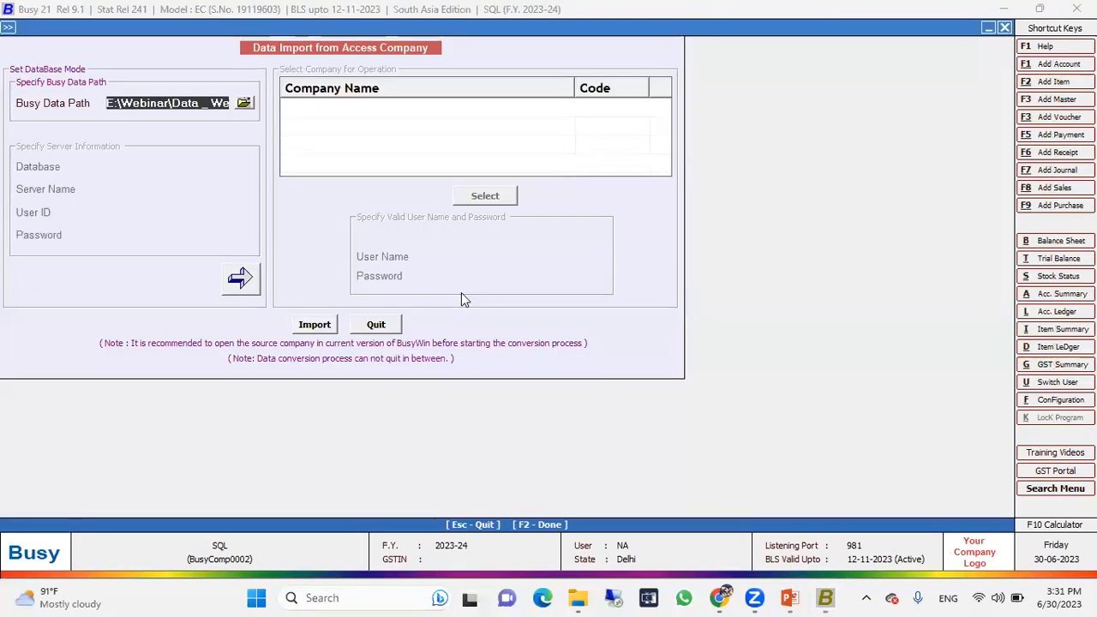
Set the Busy data path to the 02 Data _ Webinar folder inside Webinar and load its company list.
key("Return")
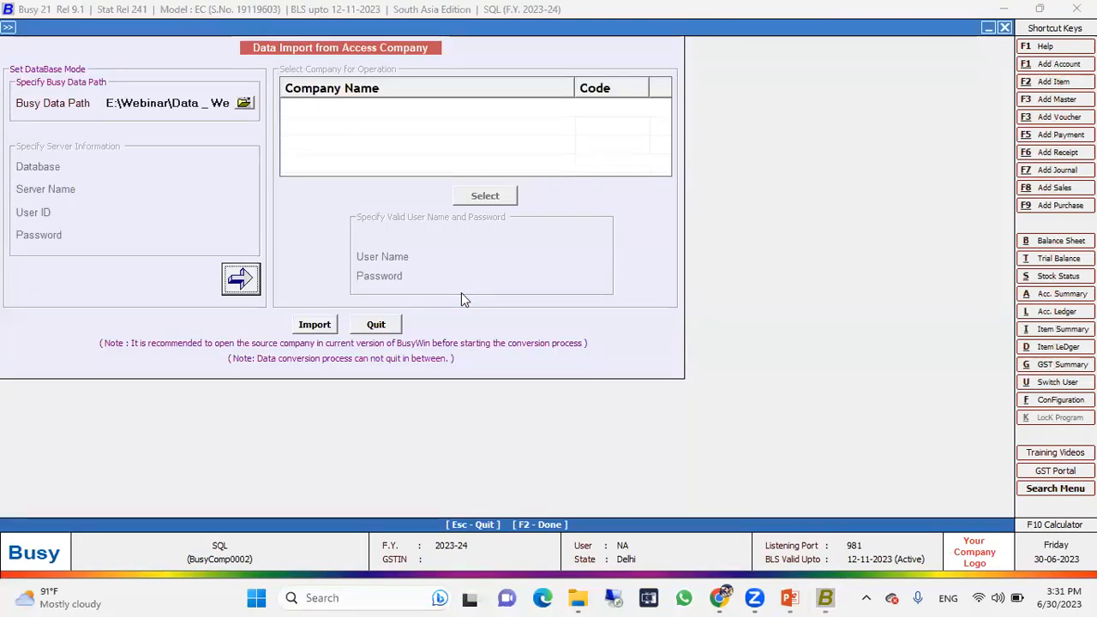
key("Return")
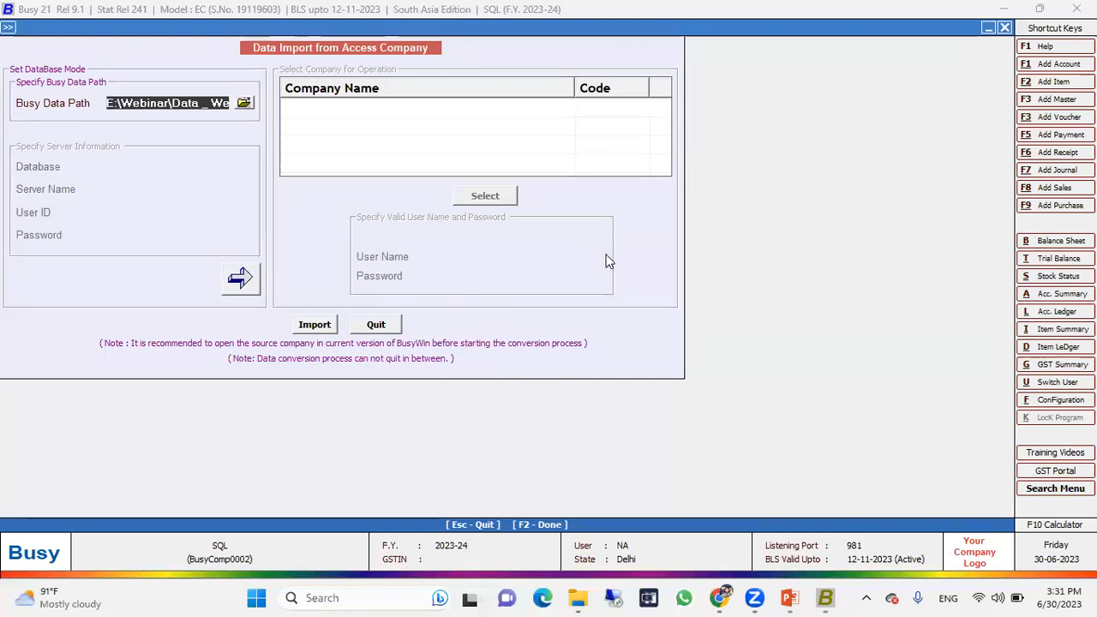
left_click(244, 102)
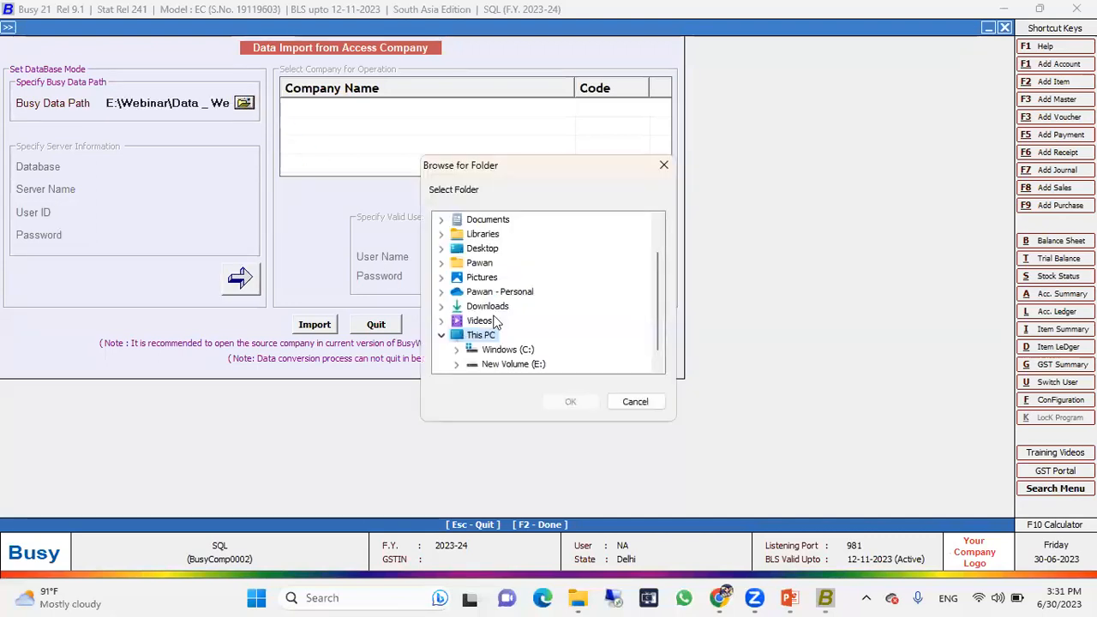
double_click(520, 351)
scroll(515, 292, "down", 2)
double_click(518, 336)
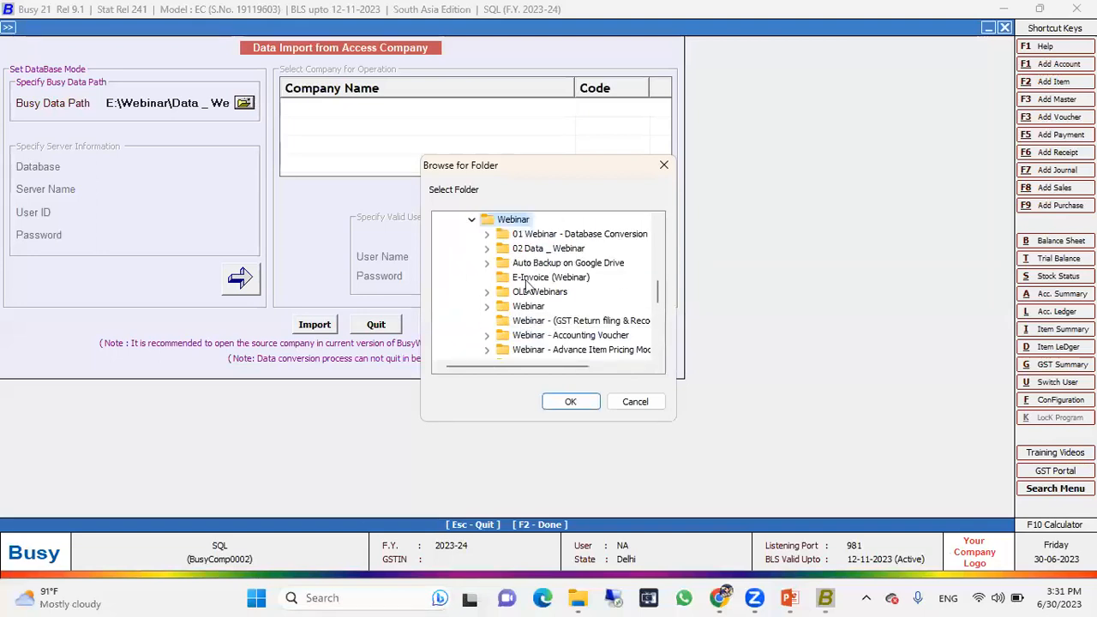
double_click(545, 248)
left_click(571, 401)
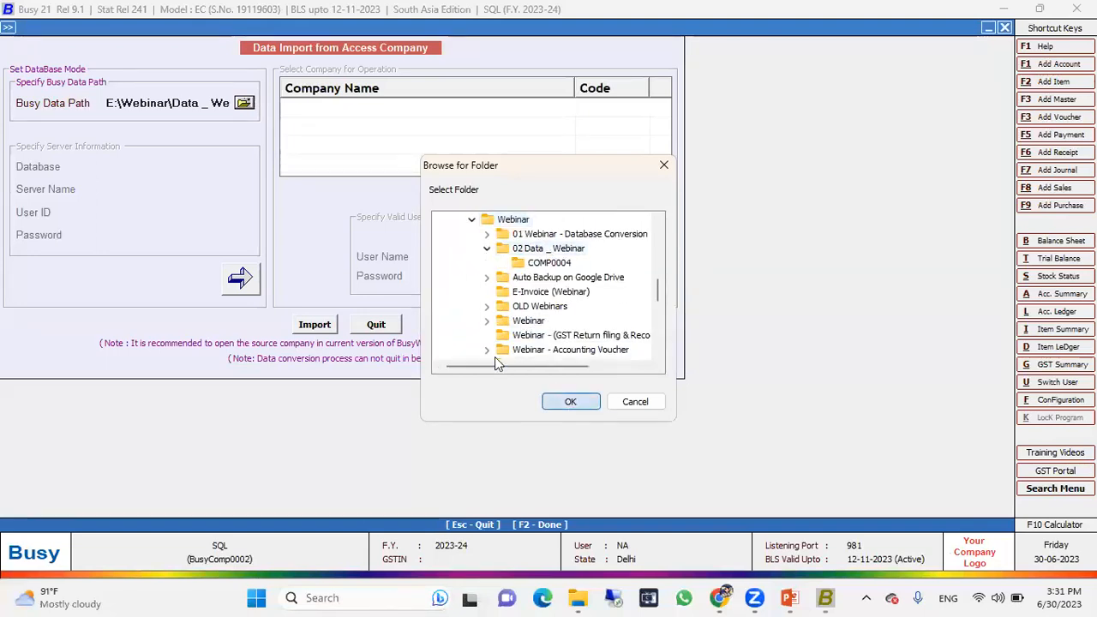
left_click(241, 279)
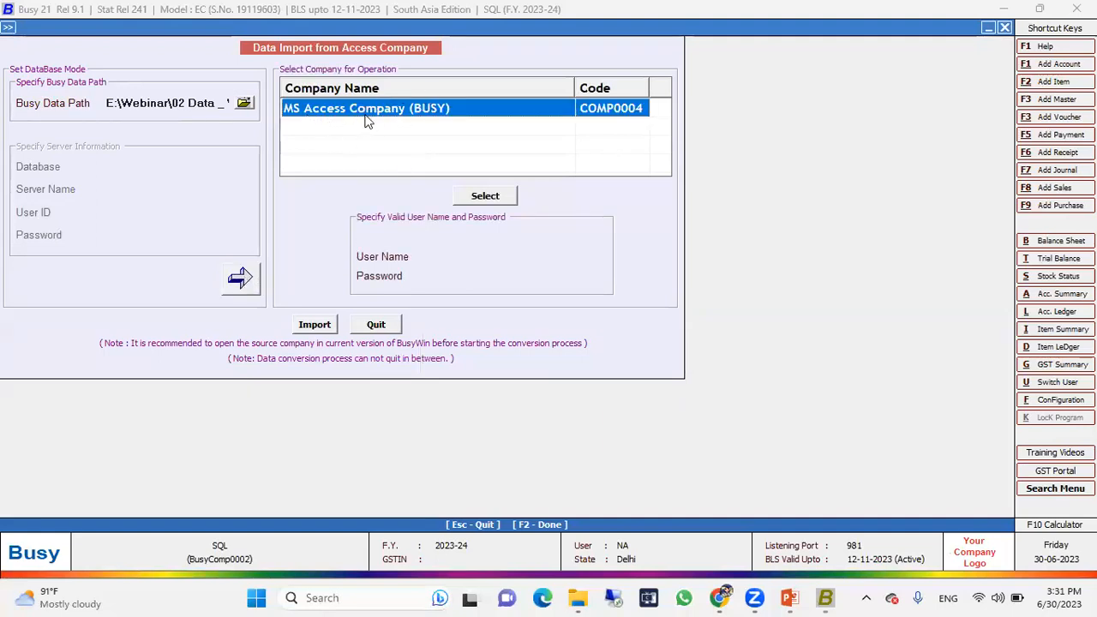
Import the data of MS Access Company (BUSY), code COMP0004, for the financial year 1-4-2023 into the SQL company.
left_click(483, 197)
left_click(315, 325)
left_click(588, 335)
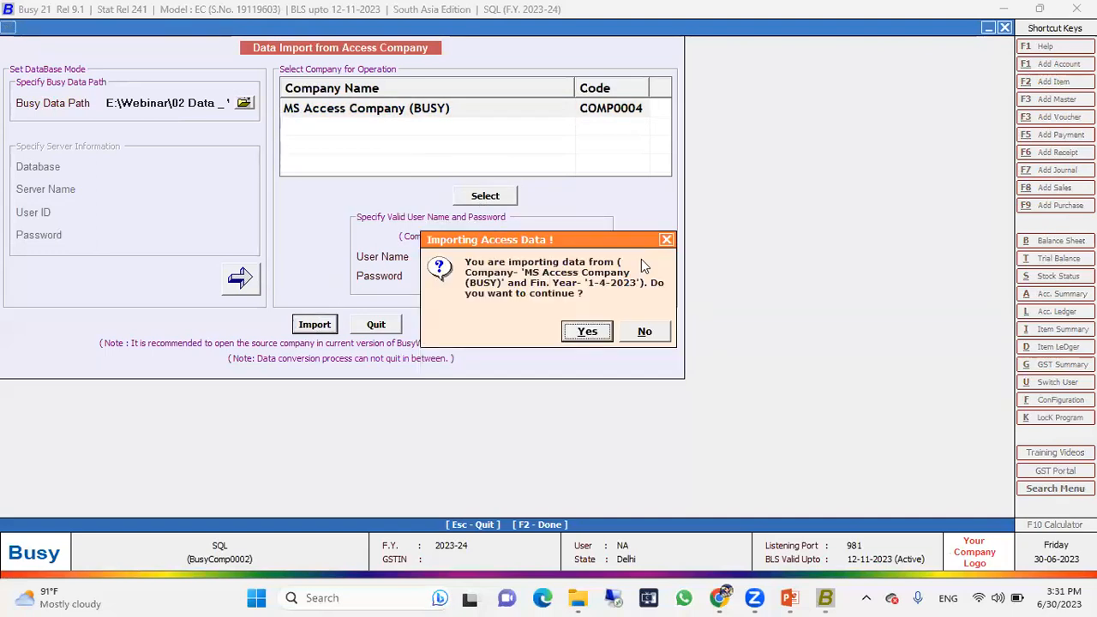
left_click(585, 331)
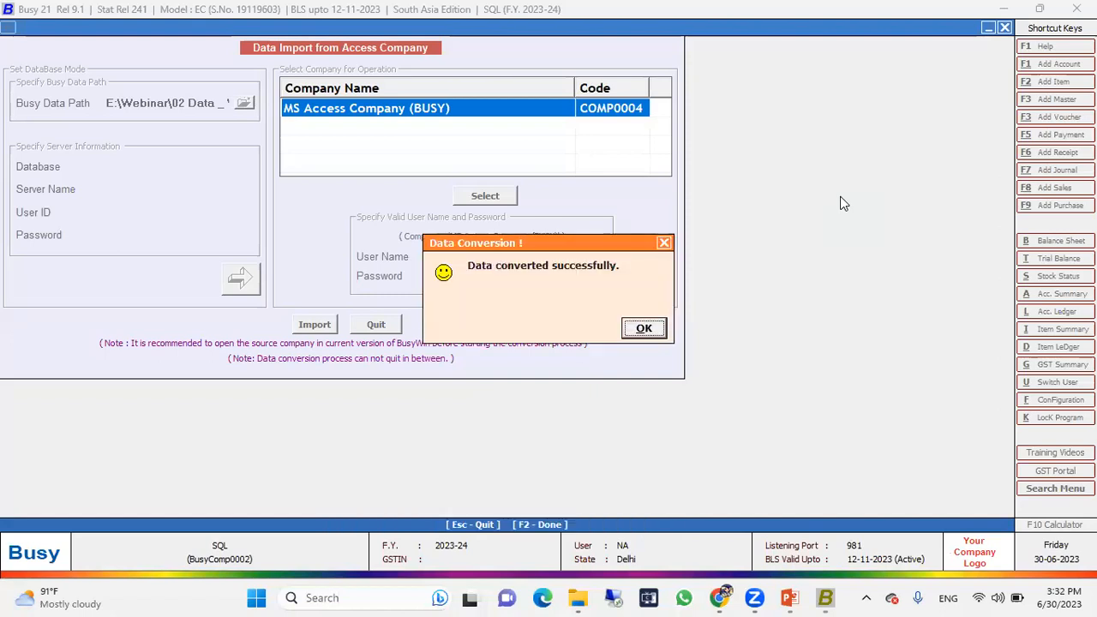
key("Return")
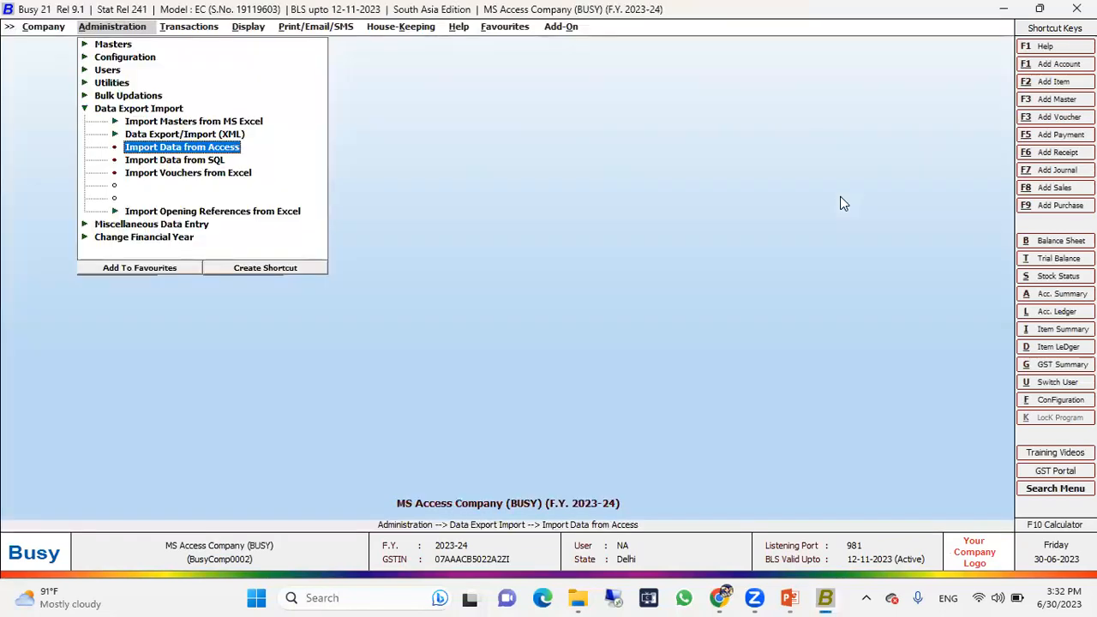
key("Escape")
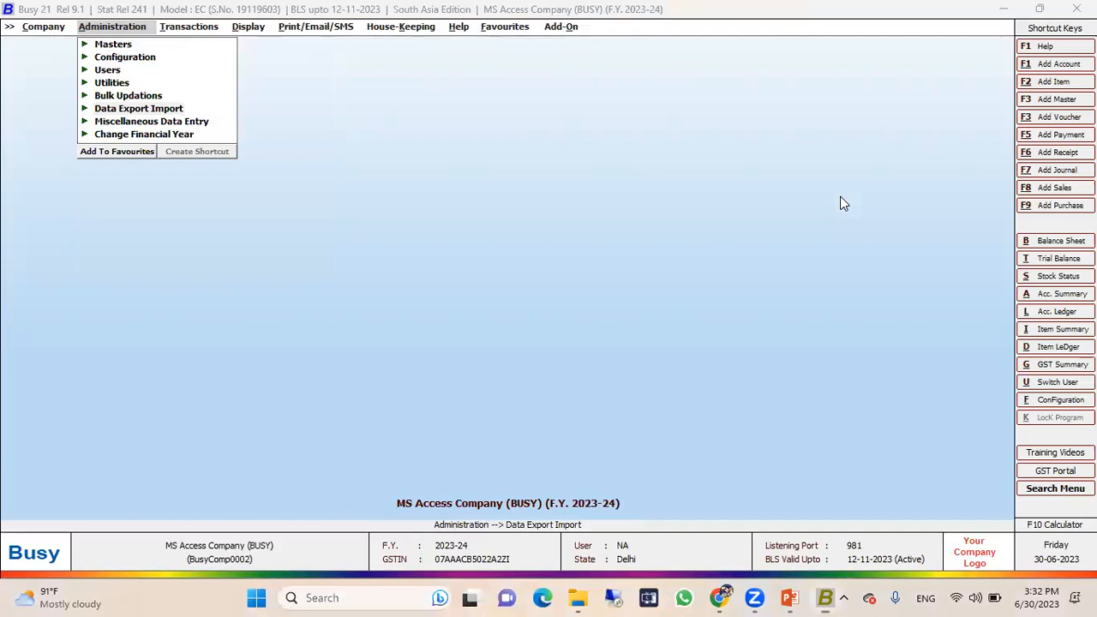
Return to the desktop and launch Busy 21 (All Versions) in the EM model through its command line prompt.
key("super+d")
left_click(1048, 48)
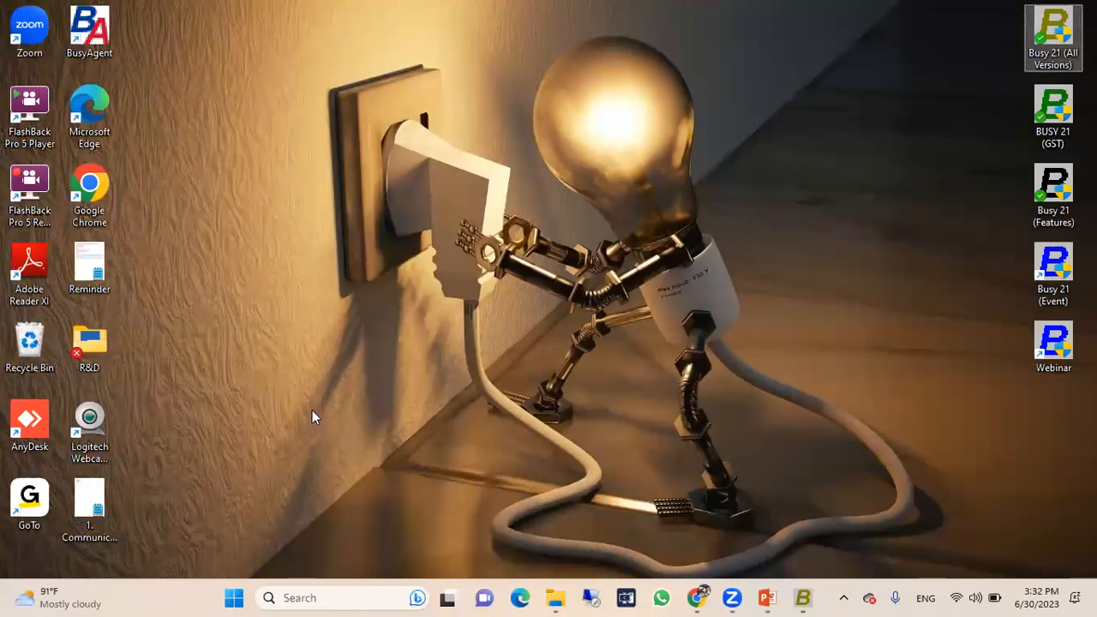
key("Return")
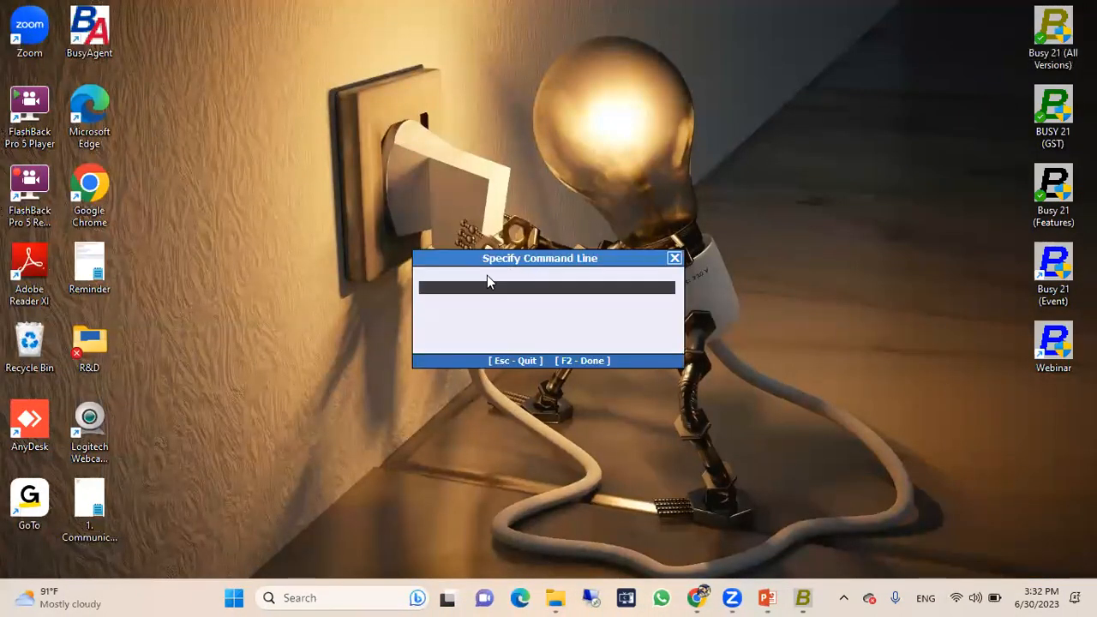
type("e")
key("F2")
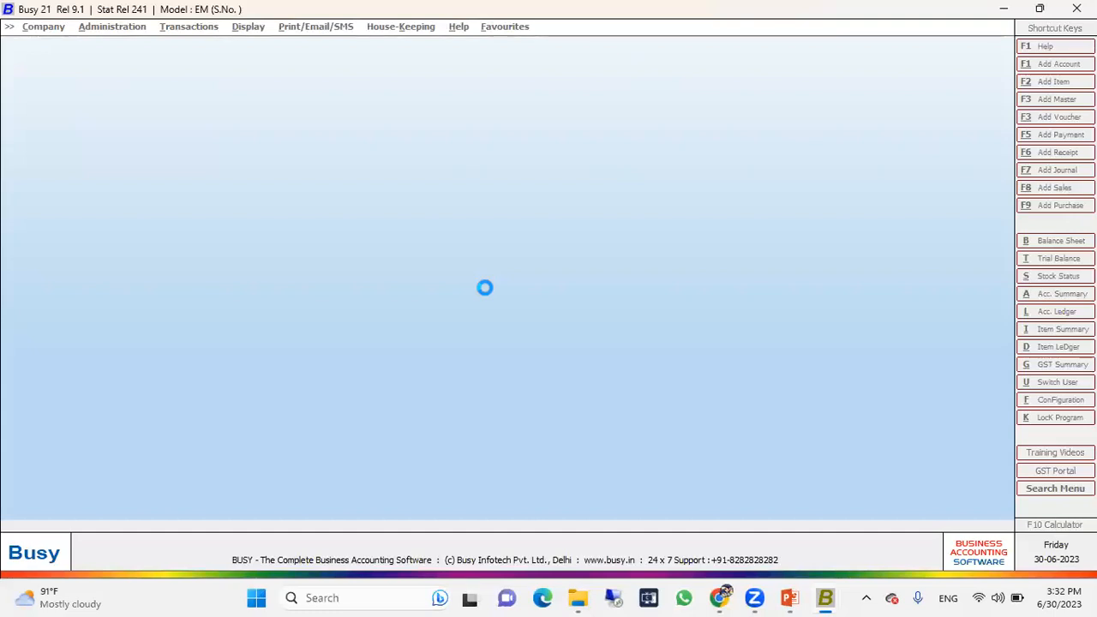
key("Return")
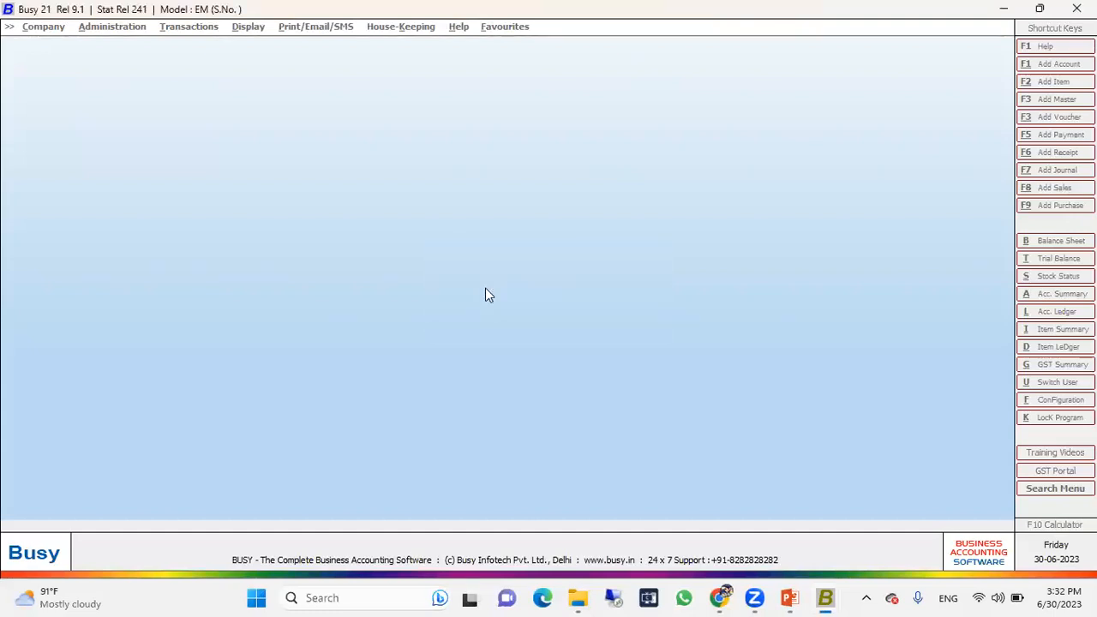
Open MS Access Company (BUSY), code COMP0004, and display its Vouchers Statistics check list.
key("Return")
key("Return")
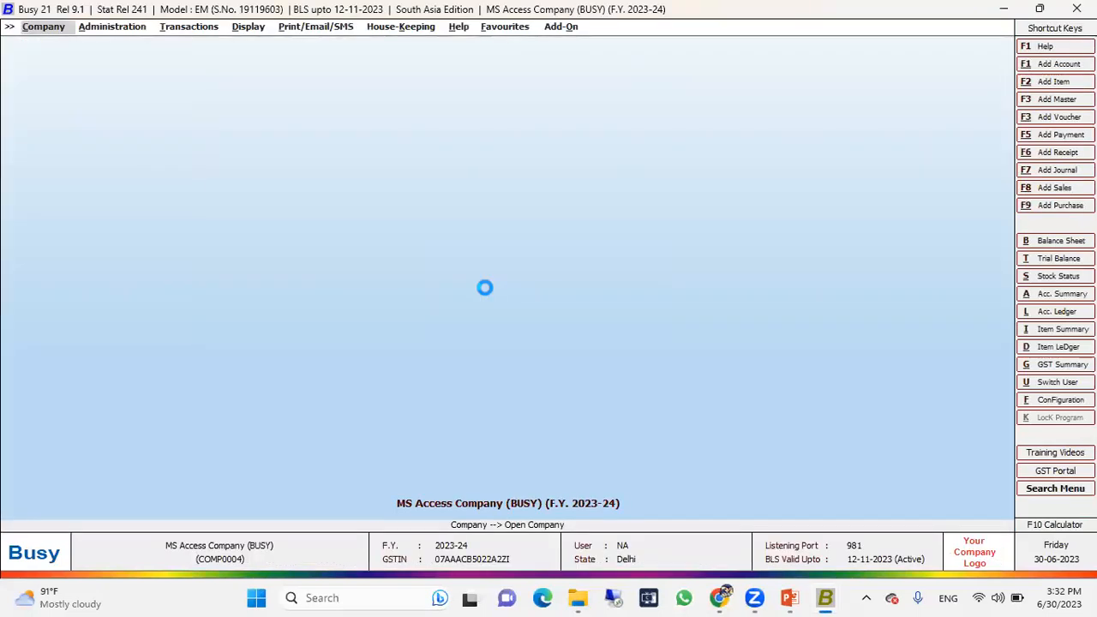
key("Right")
key("Right")
key("Right")
key("Down")
key("Down")
key("Down")
key("Down")
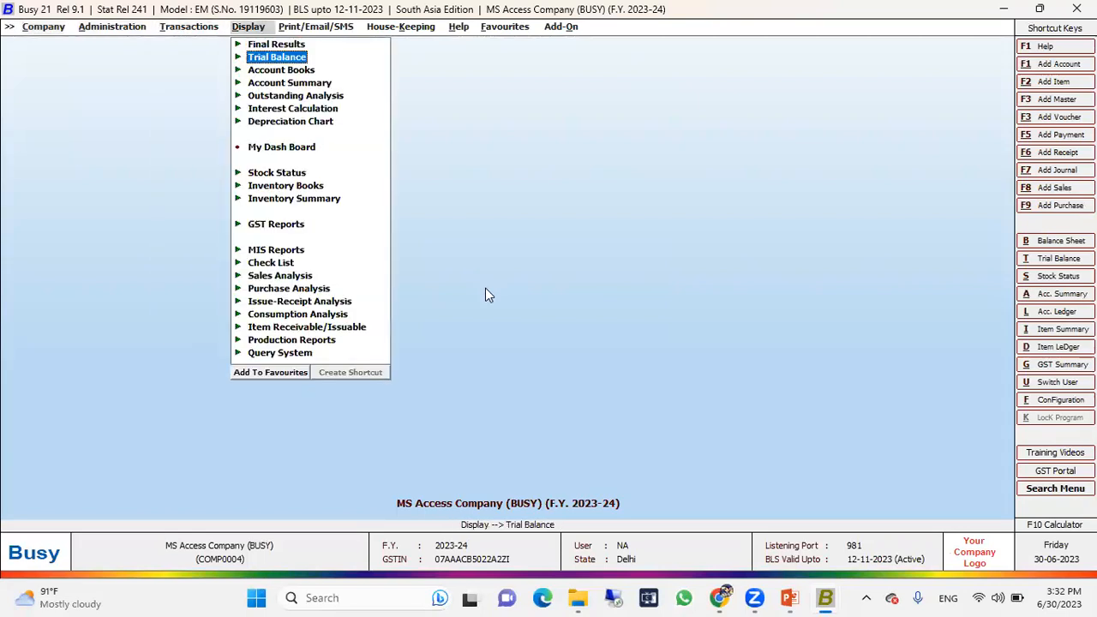
key("Down")
key("Down")
key("Down")
key("Down")
key("Down")
key("Down")
key("Down")
key("Down")
key("Down")
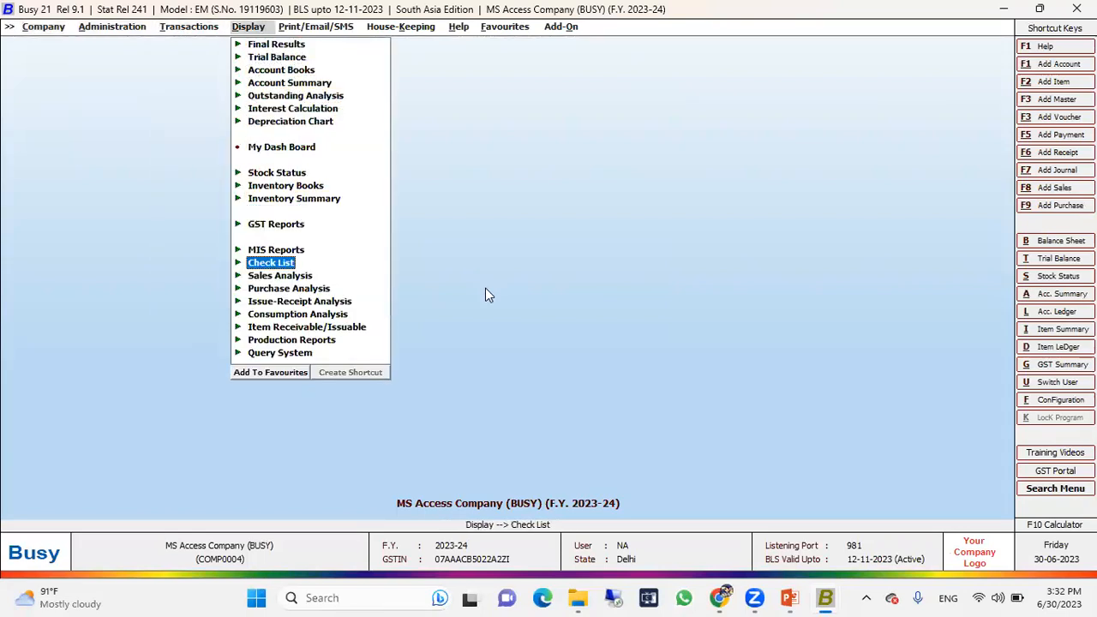
key("Return")
key("Down")
key("Return")
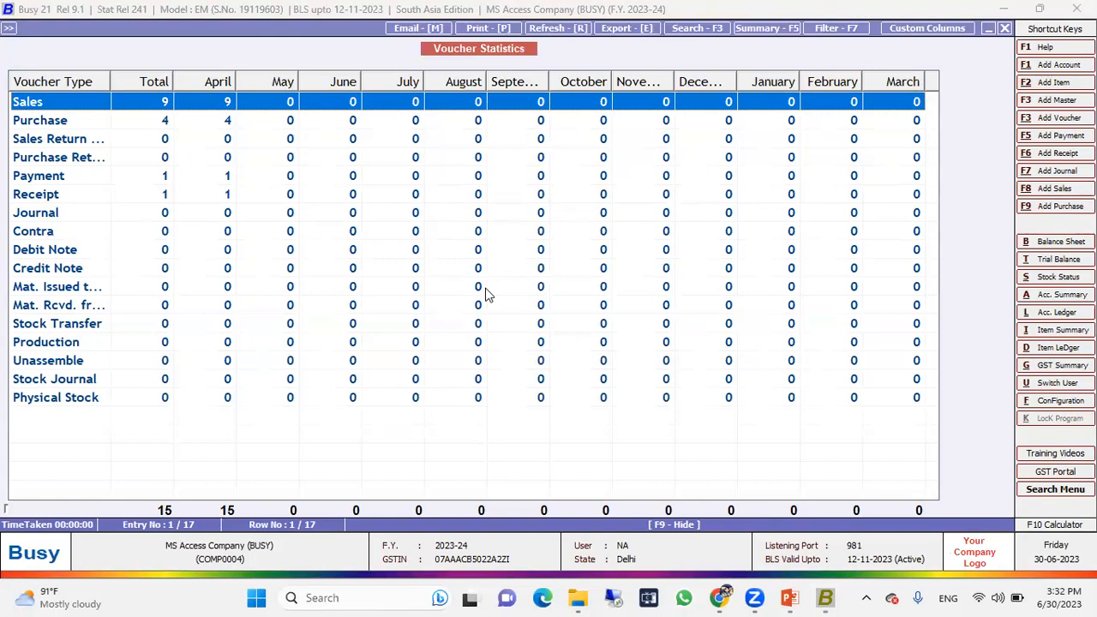
Switch to the EC model session and display the Vouchers Statistics of the converted company BusyComp0002.
key("alt+Tab")
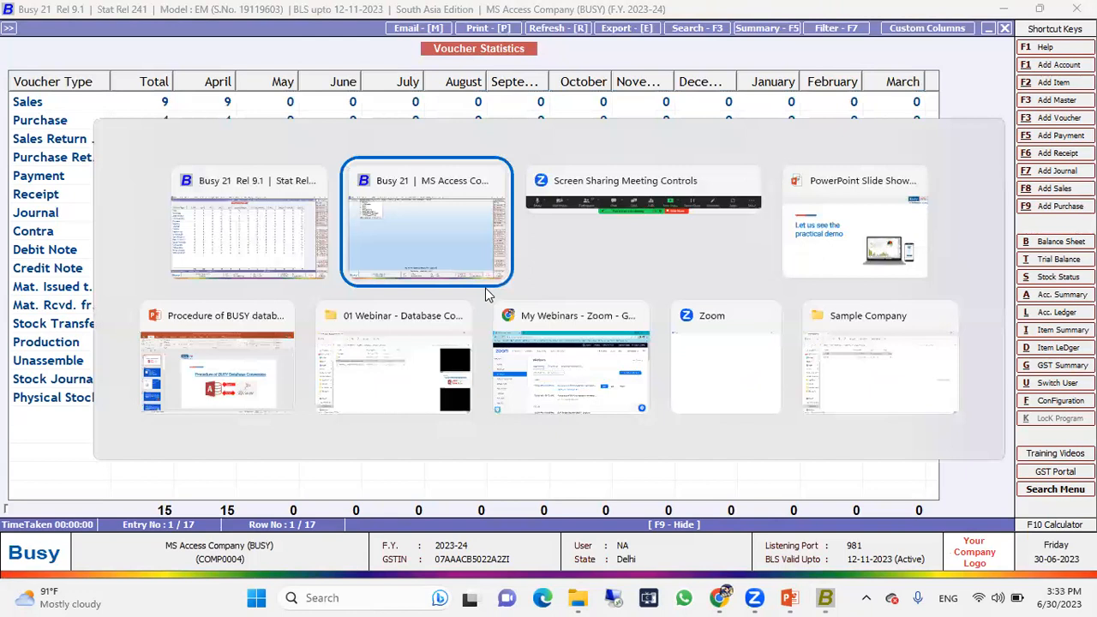
key("Escape")
key("Right")
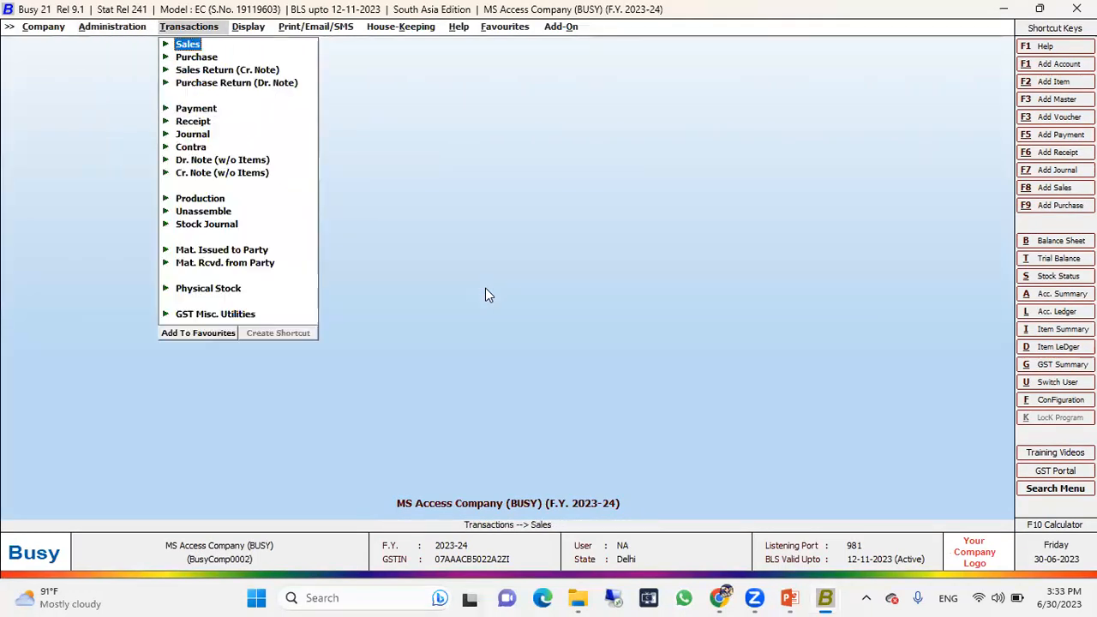
key("Right")
key("Down")
key("Down")
key("Down")
key("Down")
key("Down")
key("Down")
key("Down")
key("Down")
key("Down")
key("Down")
key("Down")
key("Down")
key("Down")
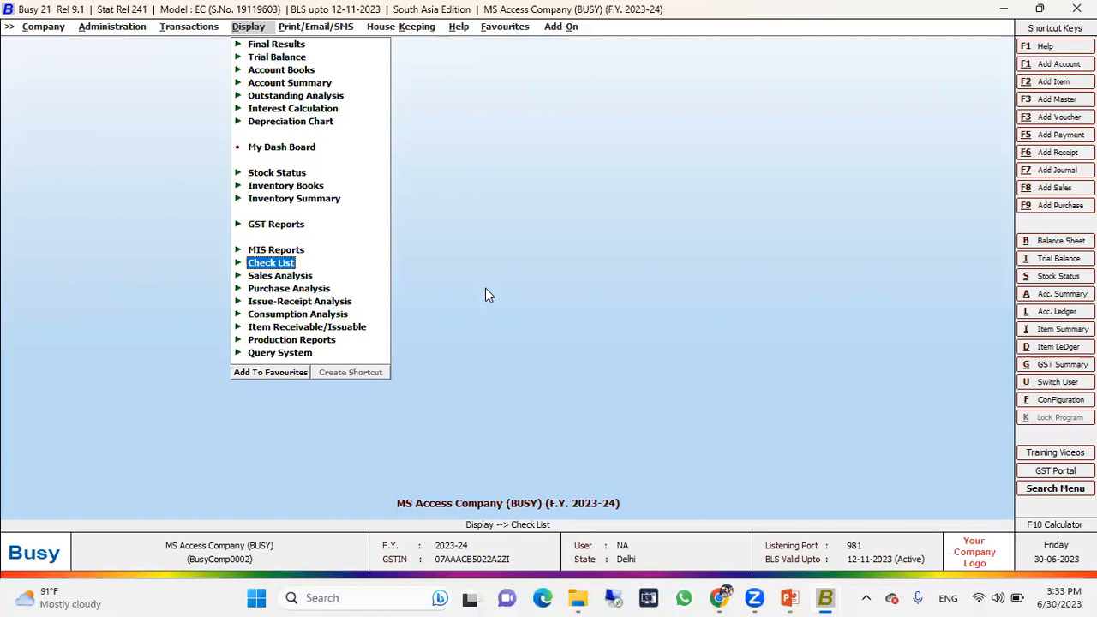
key("Return")
key("Down")
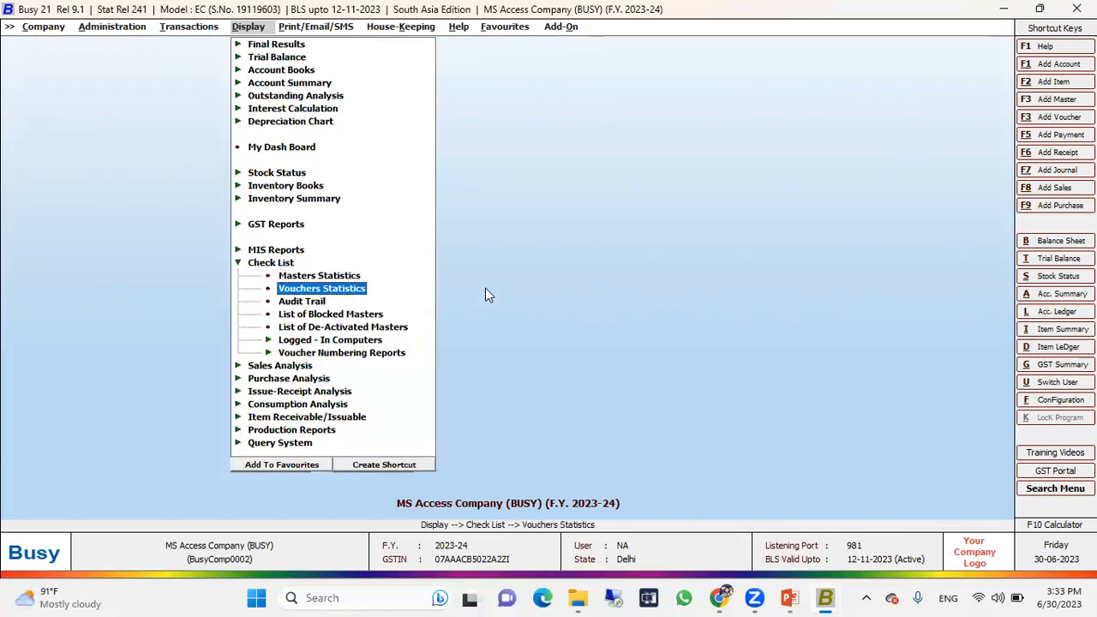
key("Return")
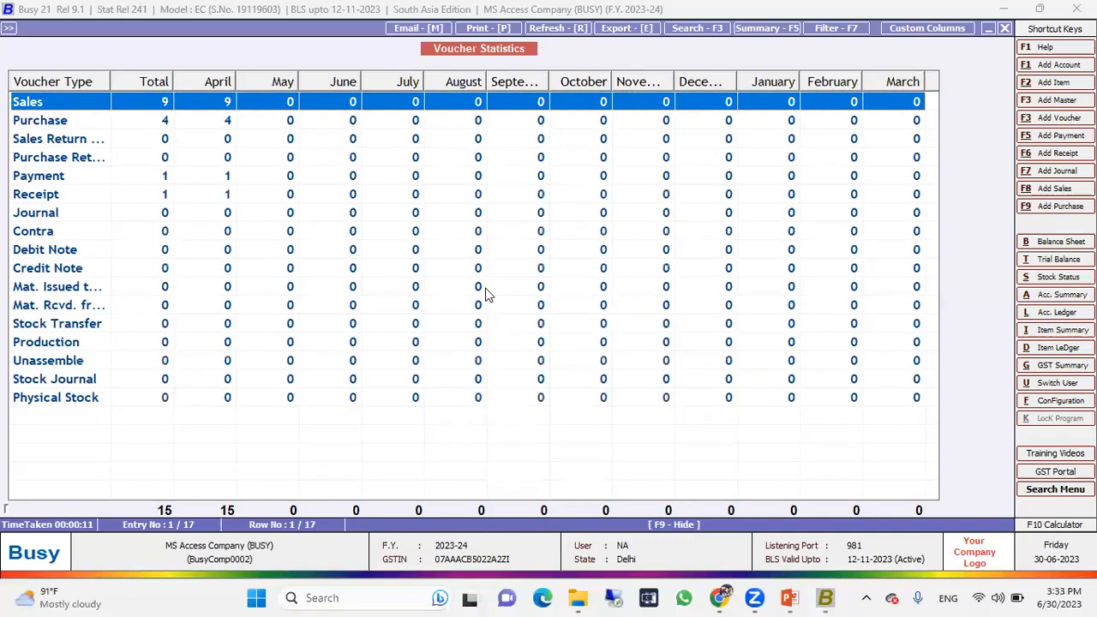
Drill down into the April sales vouchers of the converted company, review their item details, and close the report.
key("Return")
key("Return")
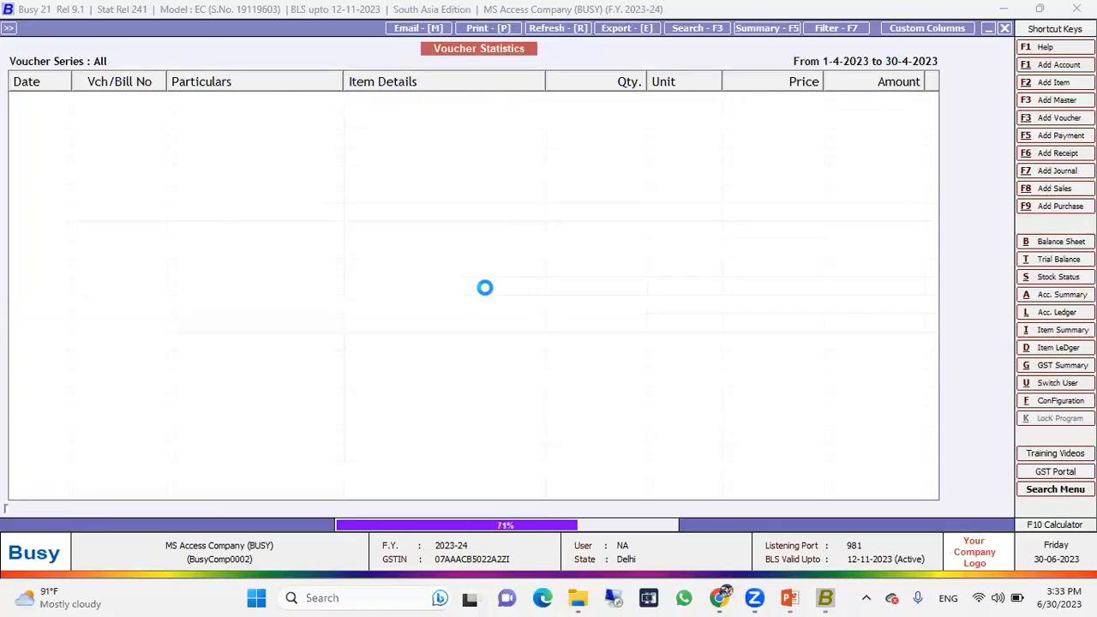
key("Down")
key("Down")
key("Down")
key("Down")
key("Down")
key("Down")
key("Down")
key("Down")
key("Down")
key("Down")
key("Down")
key("Down")
key("Down")
key("Down")
key("Down")
key("Down")
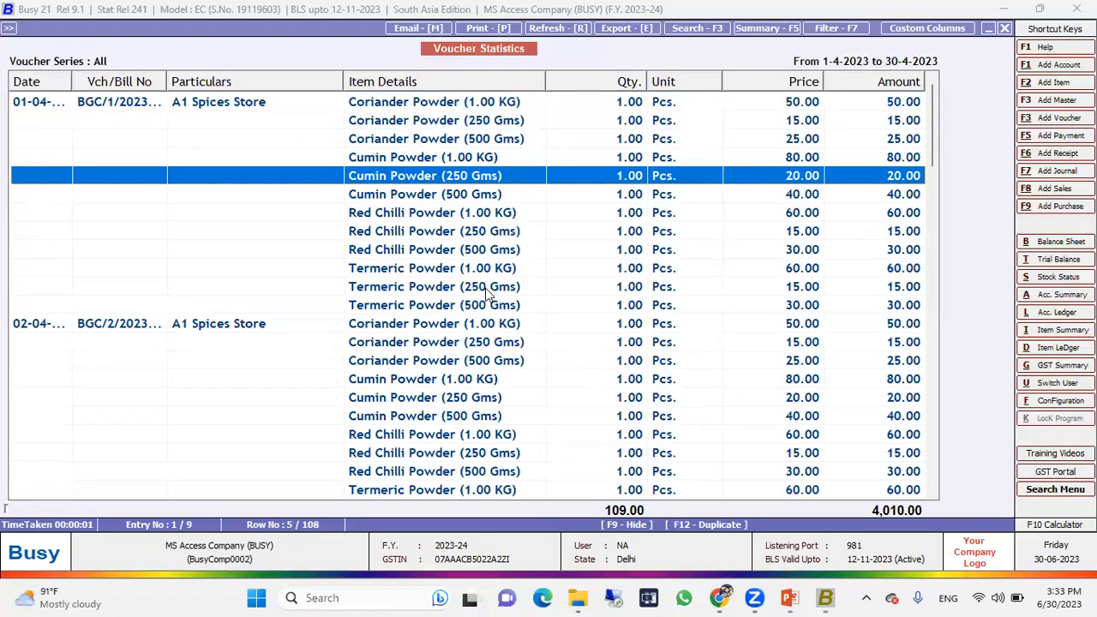
key("Down")
key("Down")
key("Down")
key("Down")
key("Down")
key("Down")
key("Down")
key("Down")
key("Down")
key("Down")
key("Down")
key("Down")
key("Down")
key("Down")
key("Down")
key("Down")
key("Down")
key("Down")
key("Down")
key("Down")
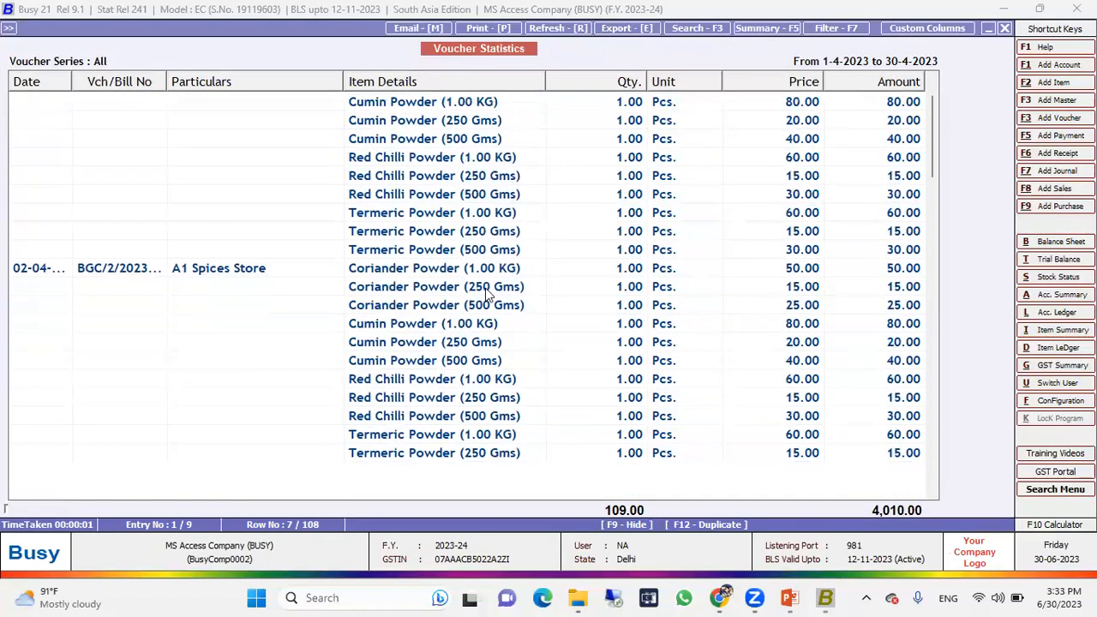
key("Up")
key("Up")
key("Up")
key("Up")
key("Up")
key("Up")
key("Up")
key("Up")
key("Up")
key("Up")
key("Up")
key("Up")
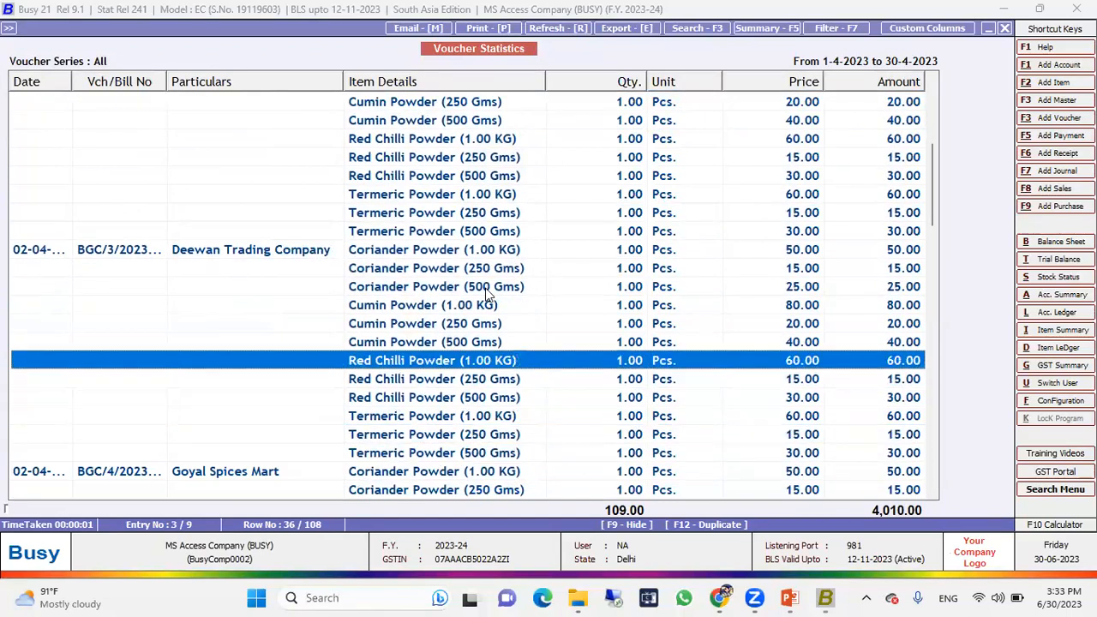
key("Escape")
key("Escape")
key("Escape")
key("Escape")
key("Escape")
key("Escape")
key("Escape")
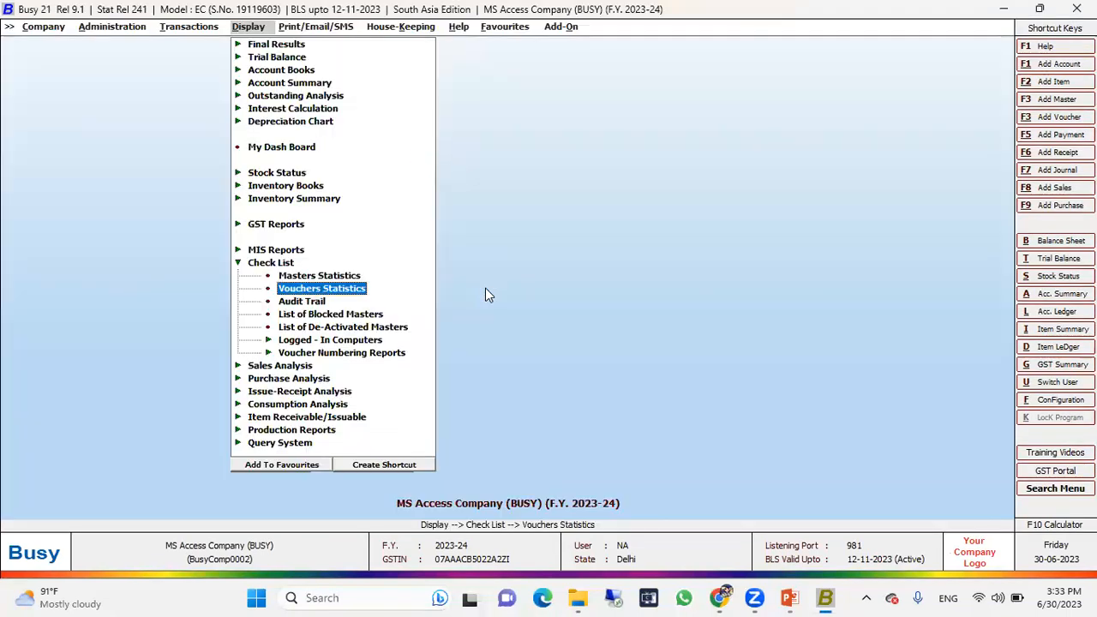
Close the Voucher Statistics report in the EM session and exit both running BUSY sessions.
key("alt+c")
key("Up")
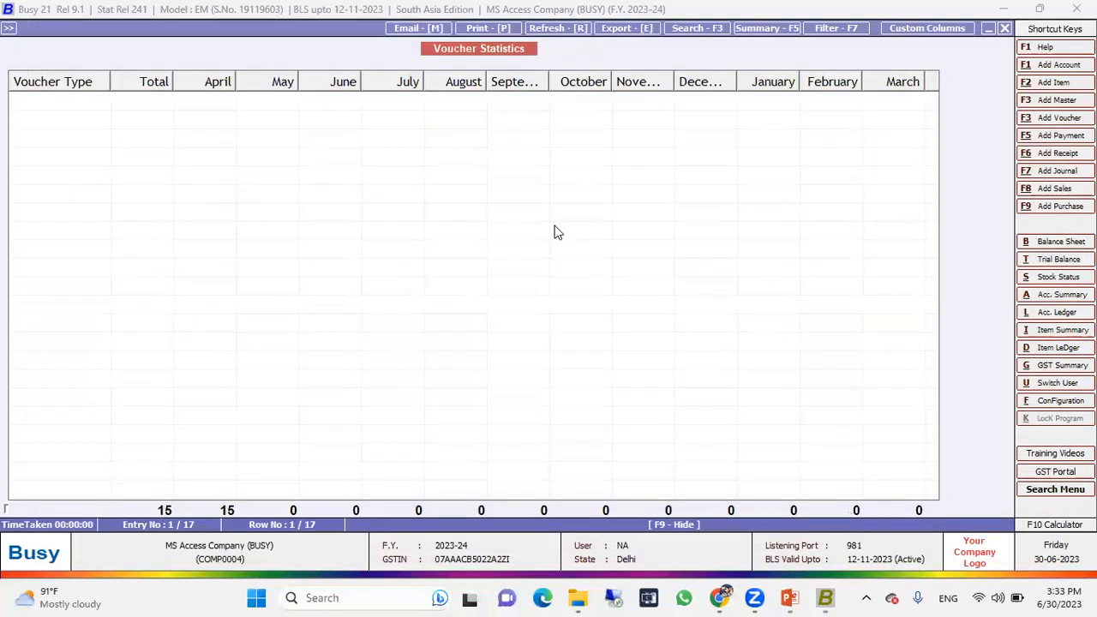
key("Escape")
key("Escape")
key("Escape")
key("Return")
key("Up")
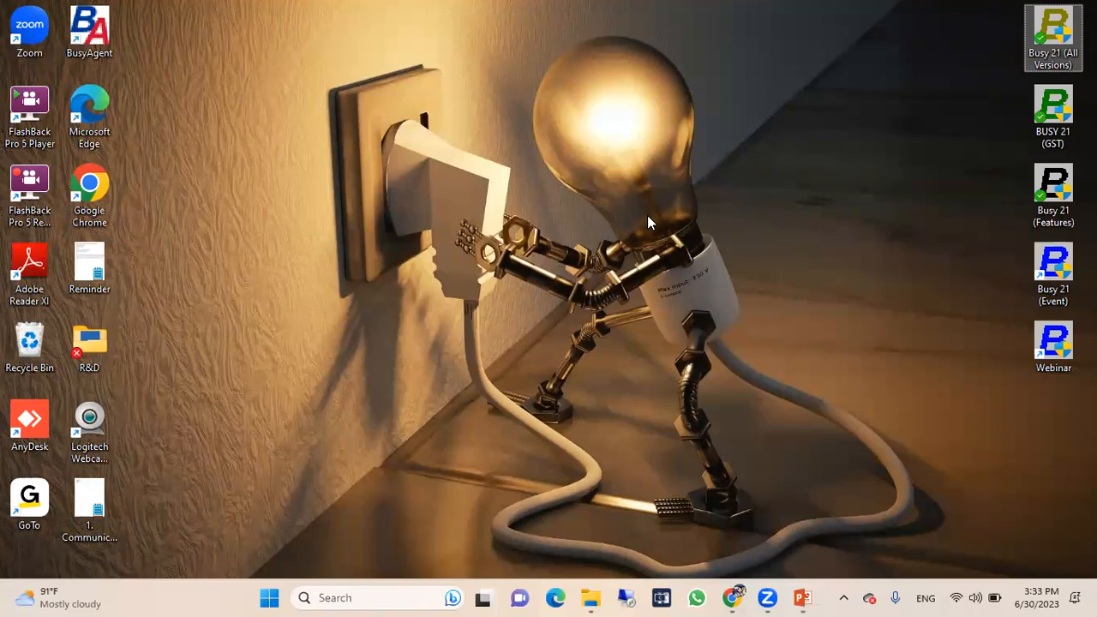
Launch Busy 21 (All Versions) with the command line ec and acknowledge the security check.
double_click(1051, 49)
type("ec")
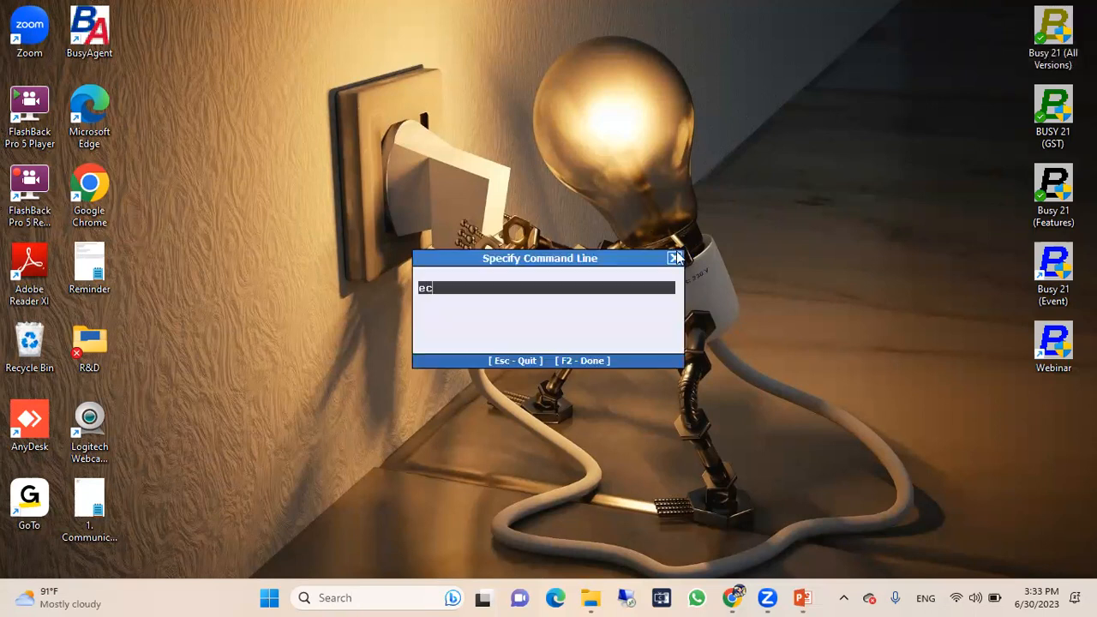
key("F2")
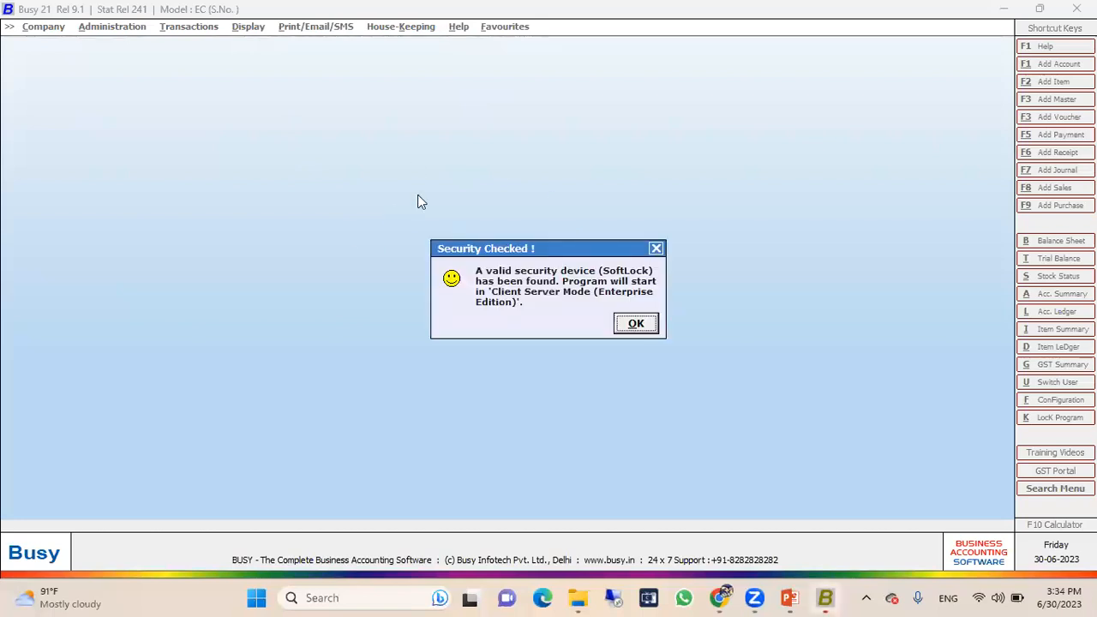
left_click(628, 325)
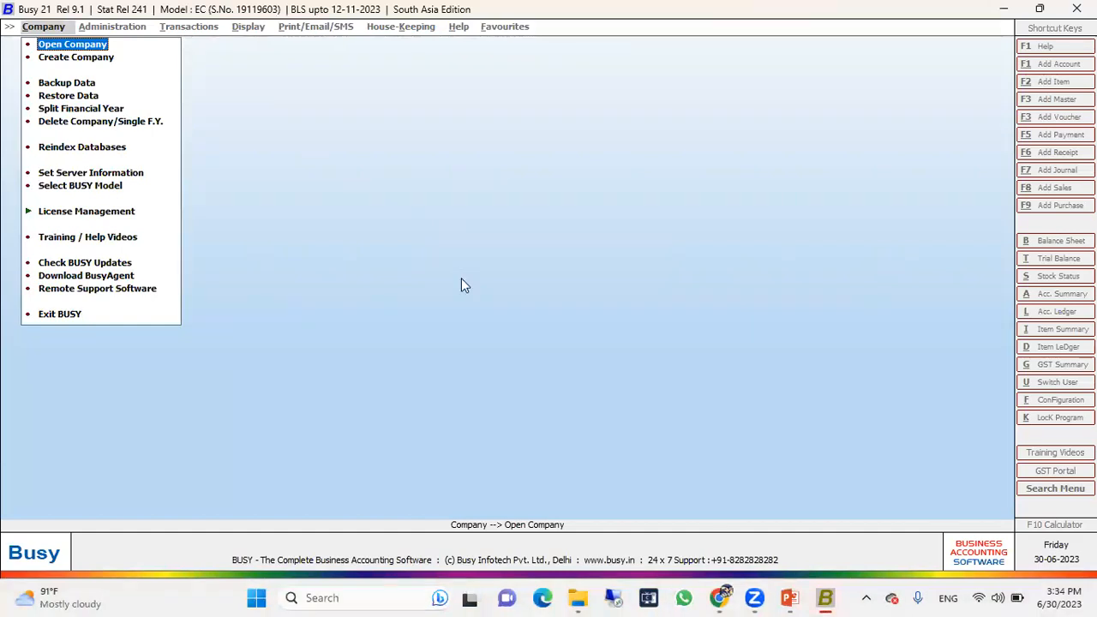
Open MS SQL DATA Company (BUSY), code Comp0001, from the company list on the server.
key("Return")
key("Down")
key("Up")
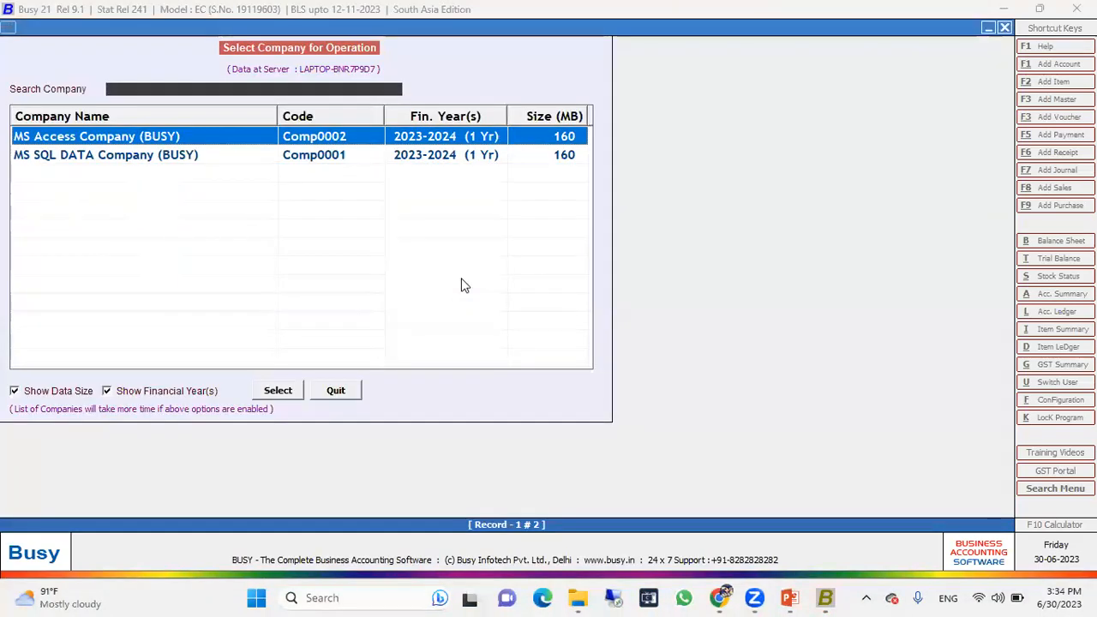
key("Down")
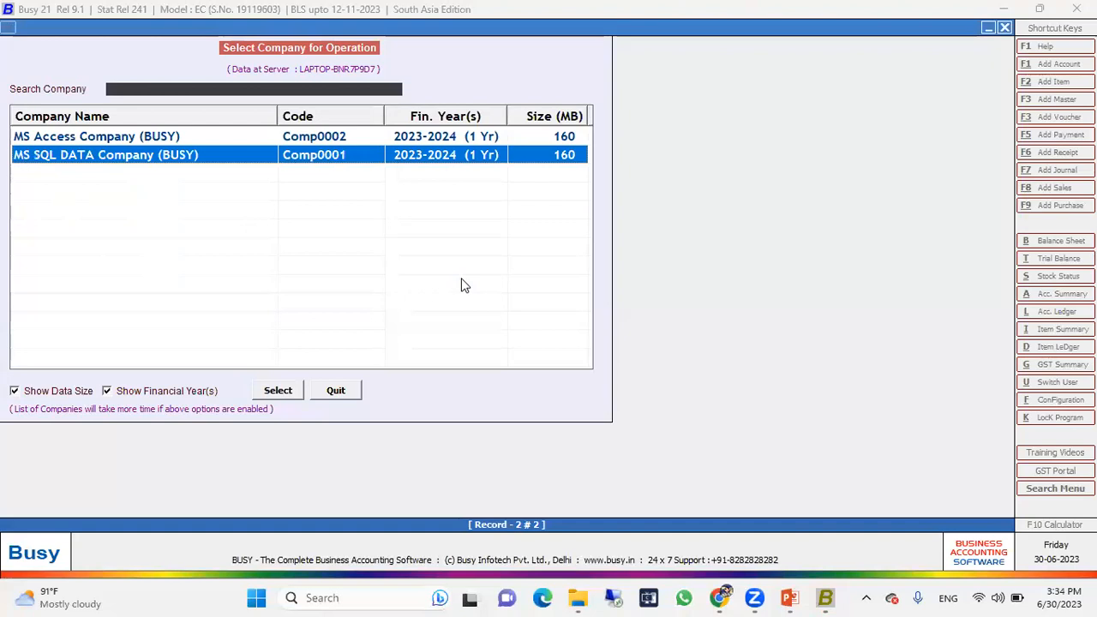
key("Return")
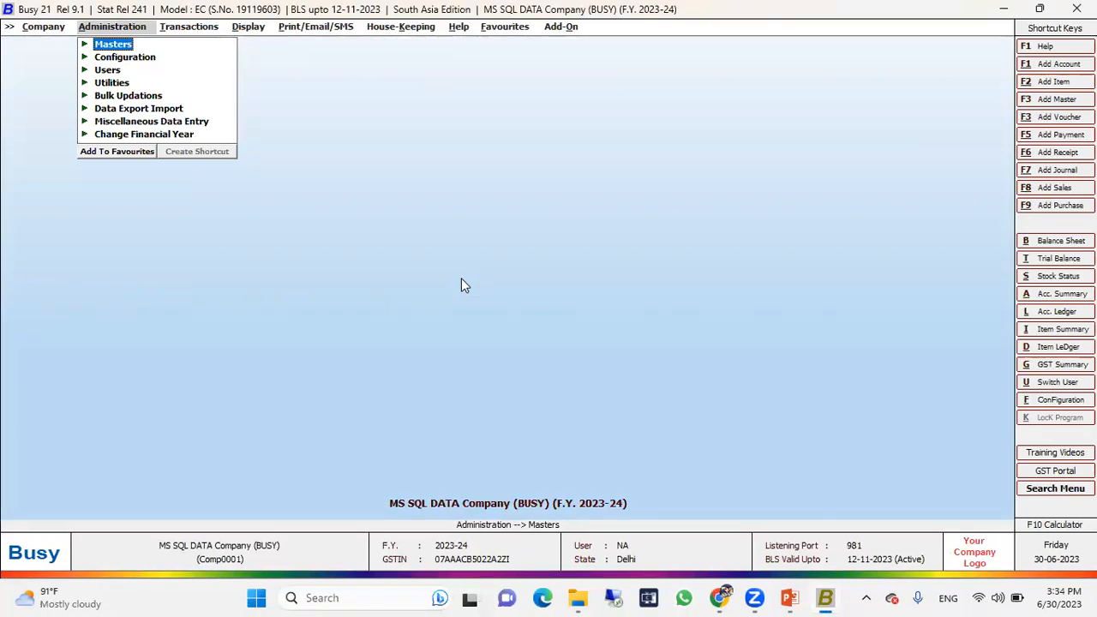
Check the financial year beginning date in the SQL company's details and quit without saving.
key("Left")
key("Down")
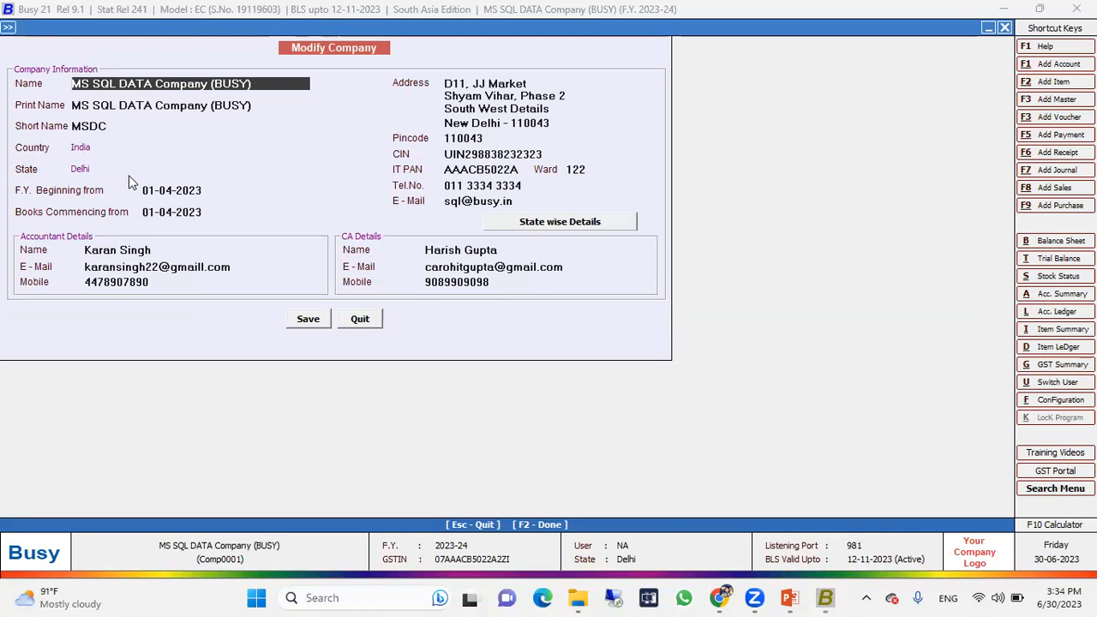
left_click(216, 190)
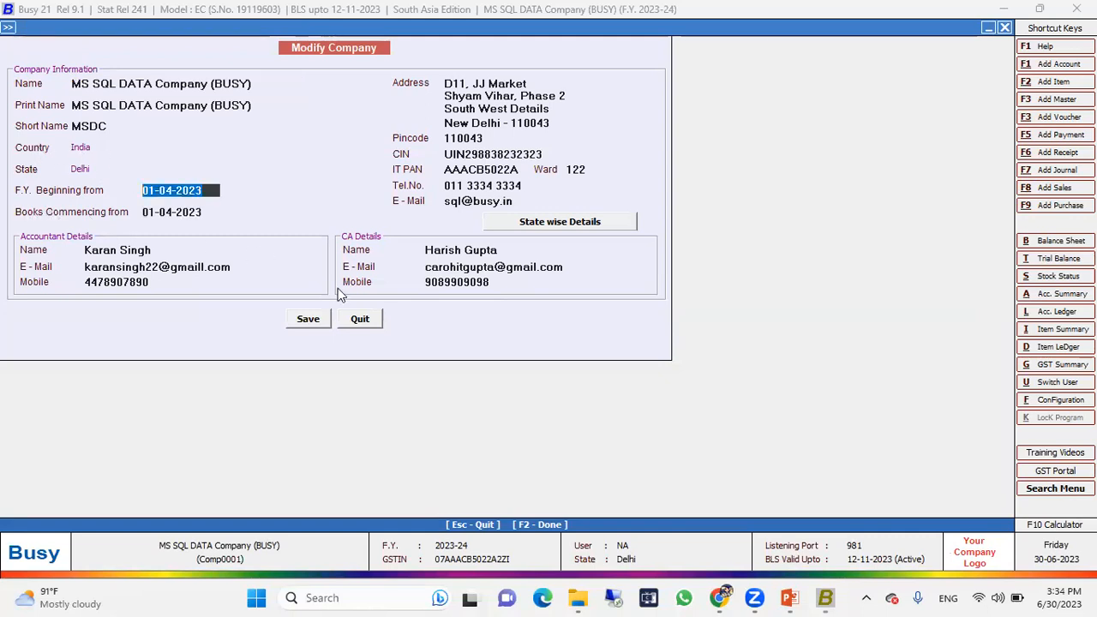
left_click(359, 319)
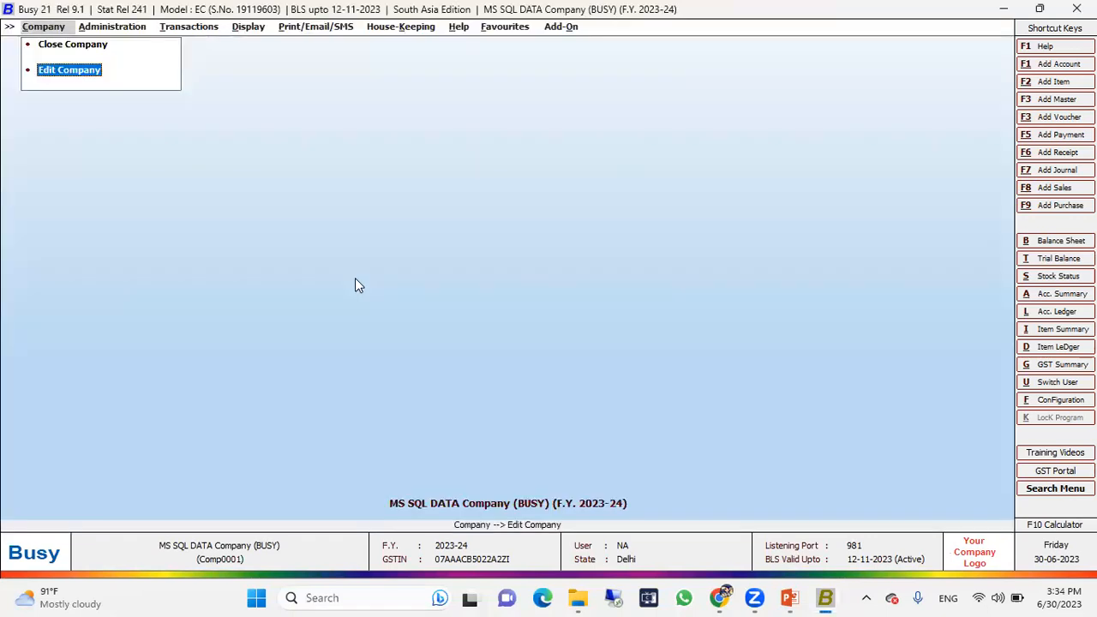
Display the Vouchers Statistics of MS SQL DATA Company (BUSY), review the voucher counts, and close the report.
key("Right")
key("Right")
key("Right")
key("Down")
key("Down")
key("Down")
key("Down")
key("Down")
key("Down")
key("Down")
key("Down")
key("Down")
key("Down")
key("Down")
key("Down")
key("Down")
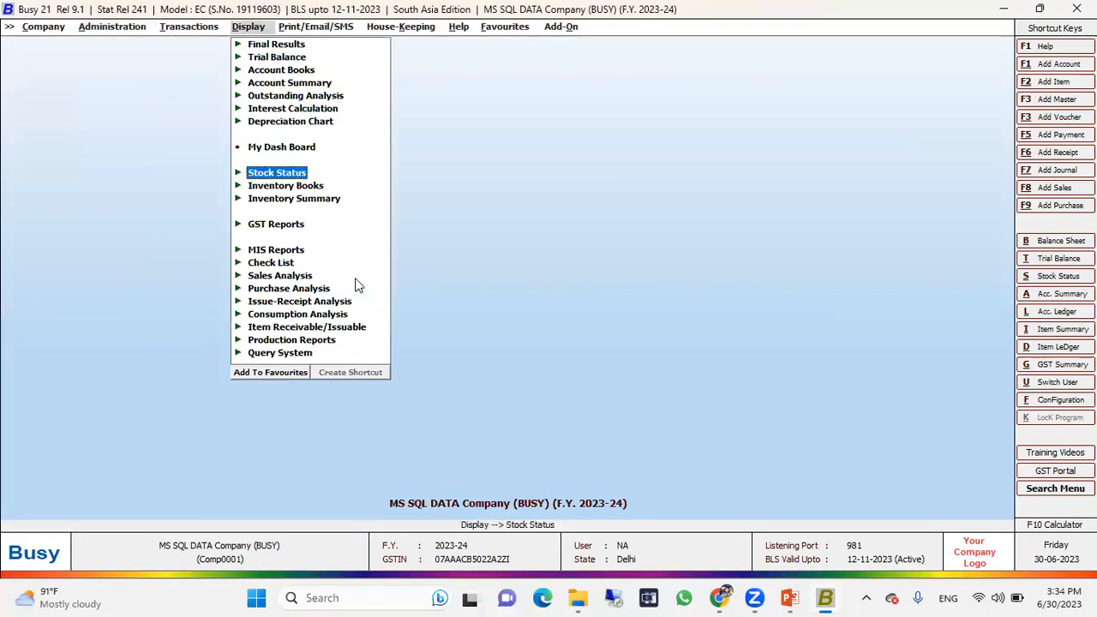
key("Return")
key("Down")
key("Return")
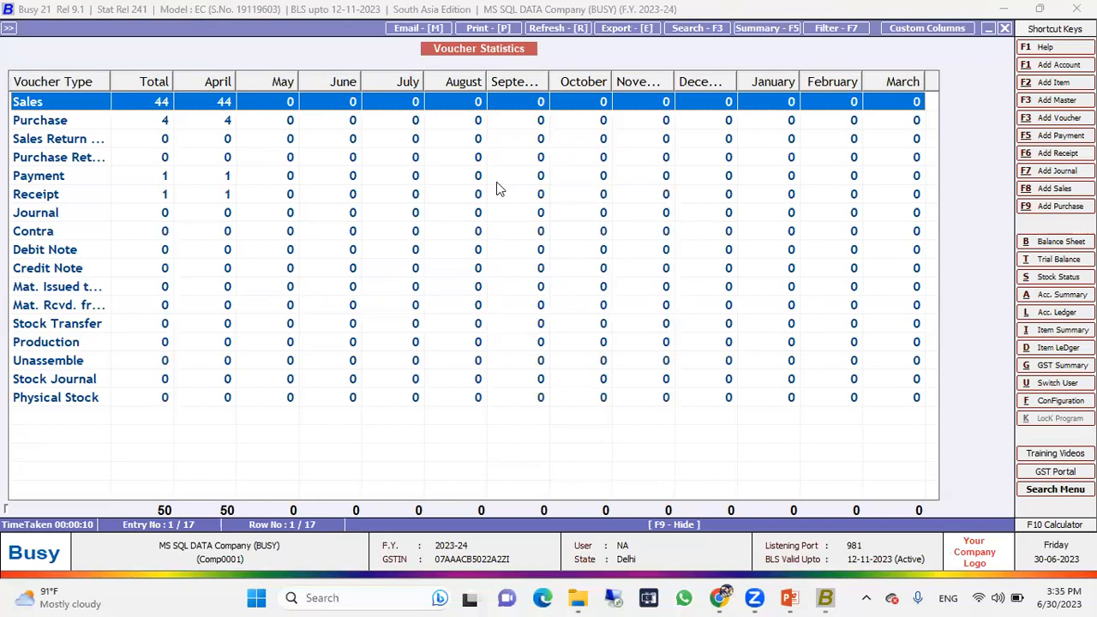
left_click(412, 229)
key("Escape")
key("Escape")
key("Escape")
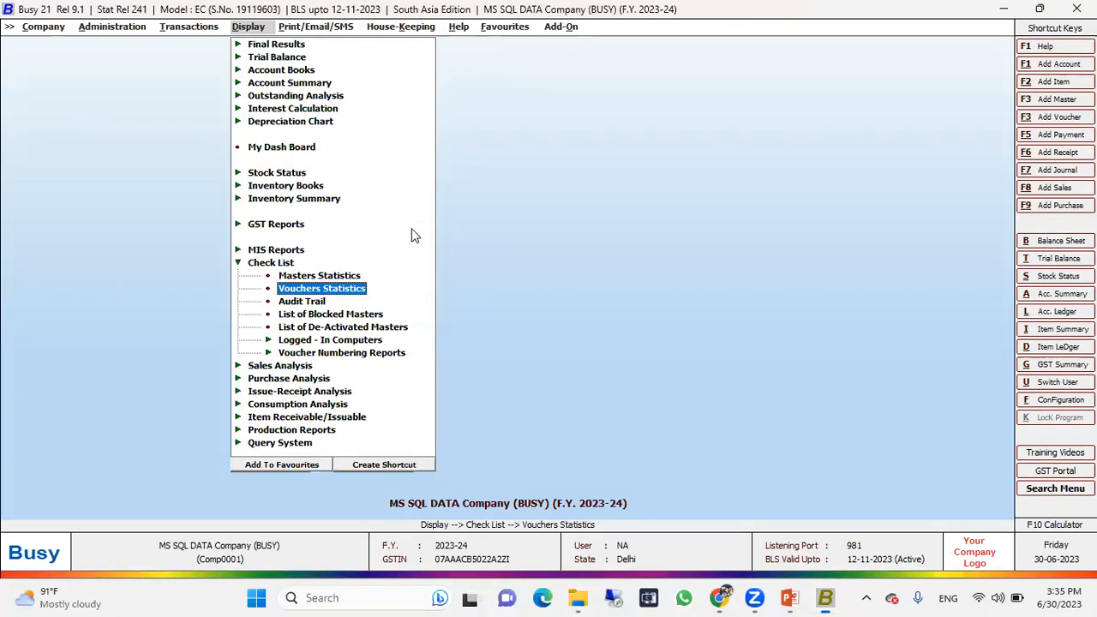
key("Left")
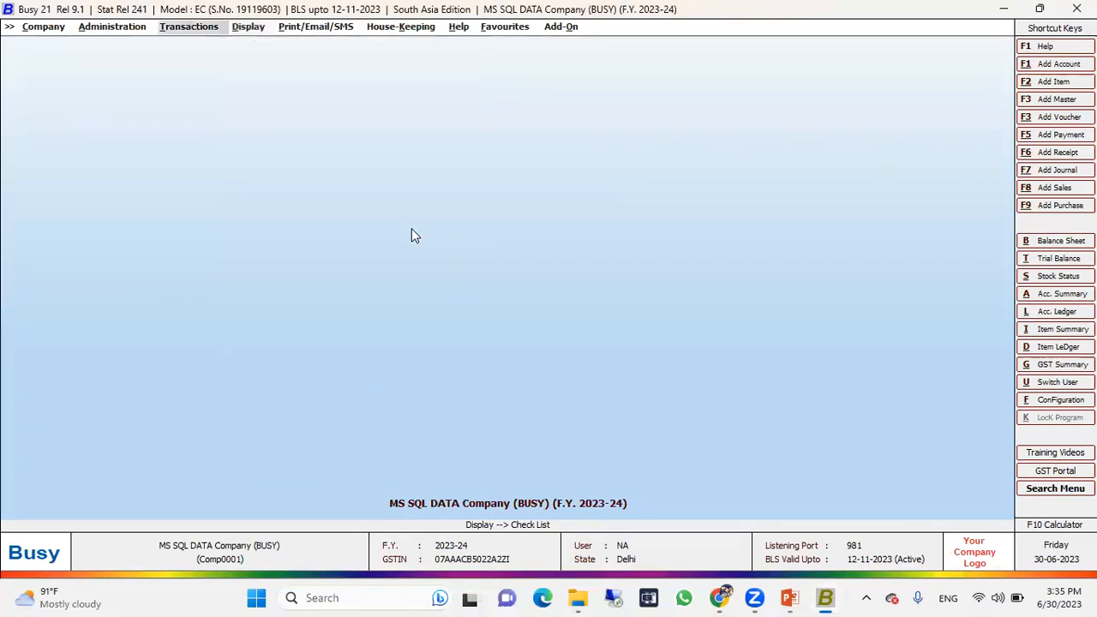
Minimize the SQL session and launch another Busy 21 (All Versions) session in the EM model.
left_click(1004, 9)
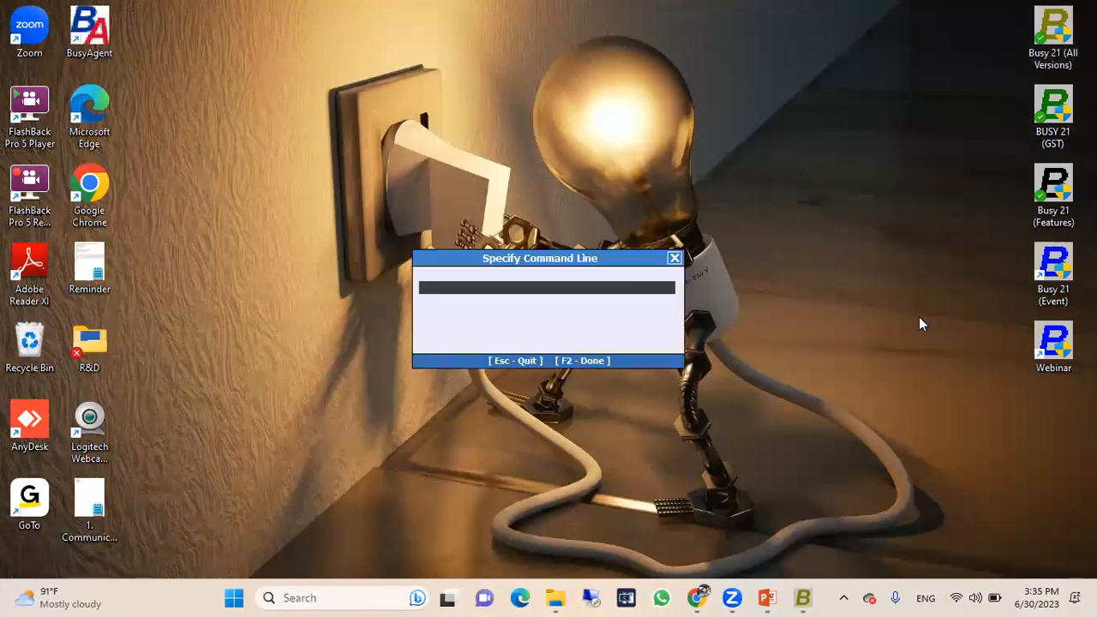
type("ent")
key("F2")
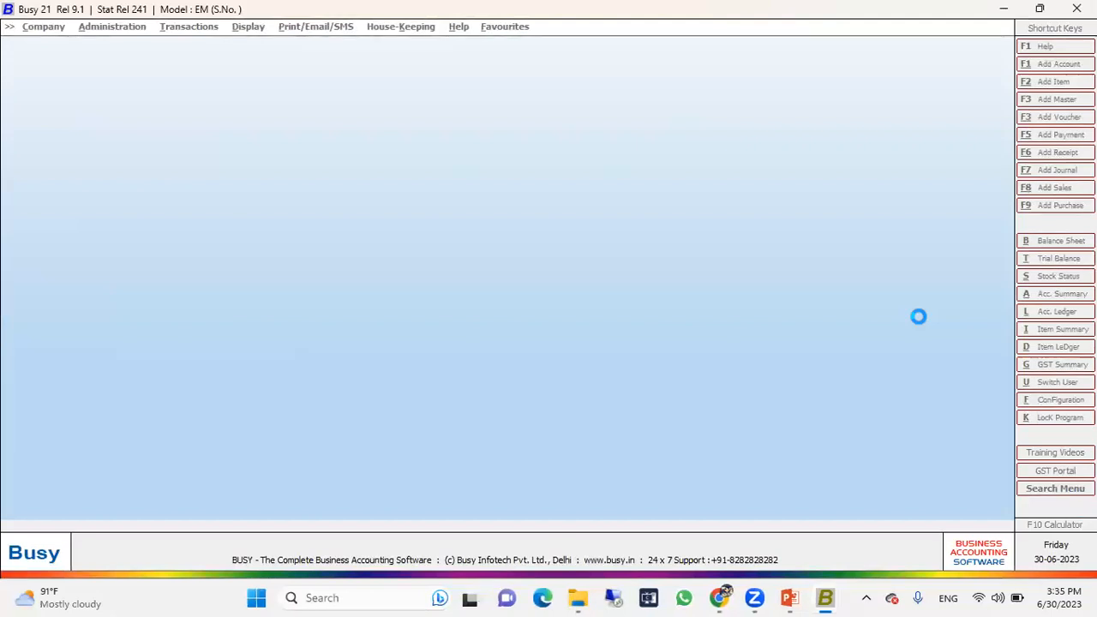
key("Return")
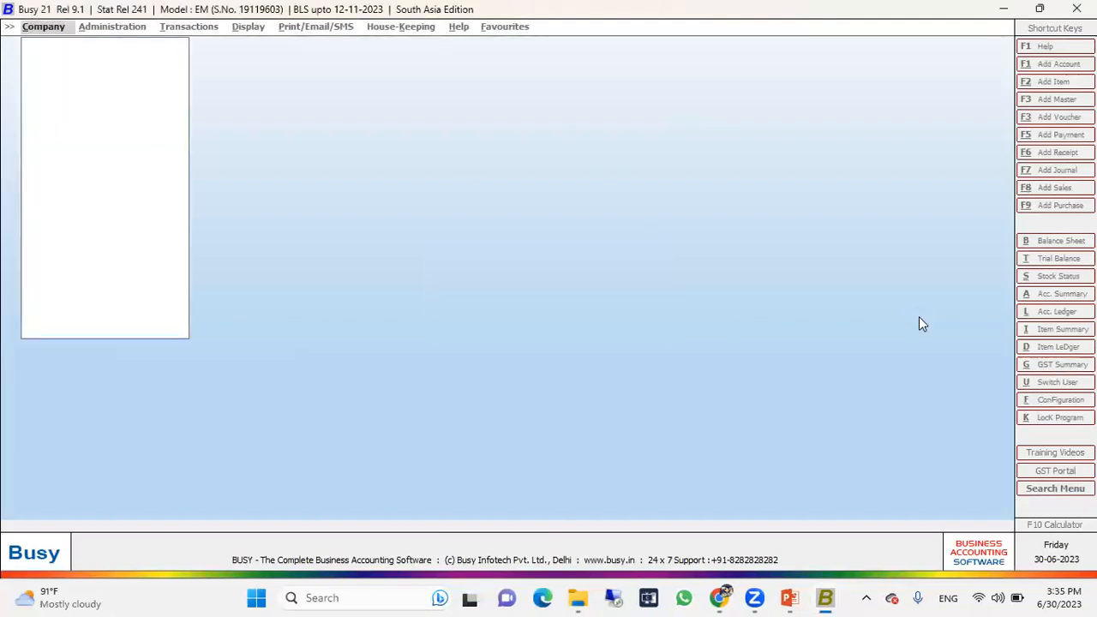
Check the data directory setting of the EM session and leave it without changing anything.
key("Down")
key("Down")
key("Down")
key("Down")
key("Down")
key("Down")
key("Down")
key("Down")
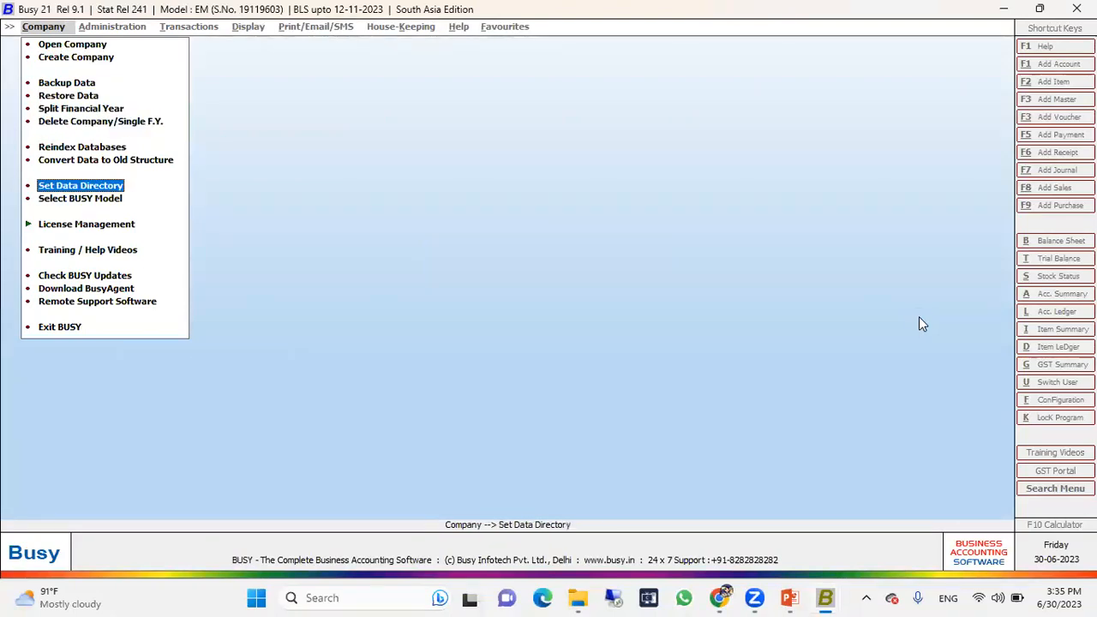
key("Return")
key("Escape")
Start creating a new company and set its name and print name to ACCESS.
key("Up")
key("Up")
key("Up")
key("Up")
key("Up")
key("Up")
key("Up")
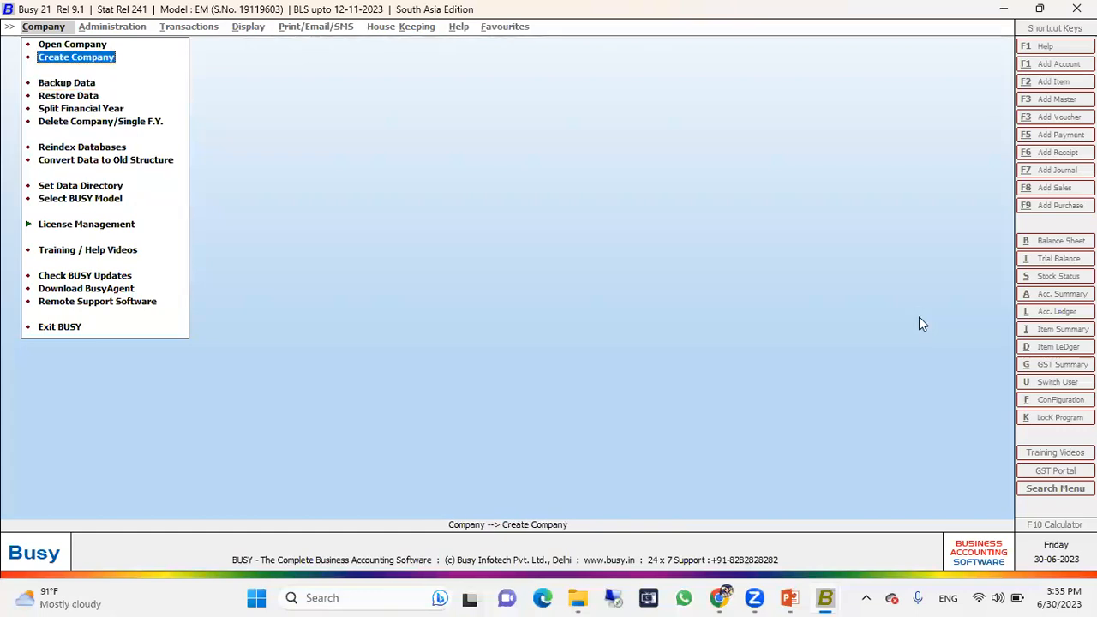
key("Return")
type("A")
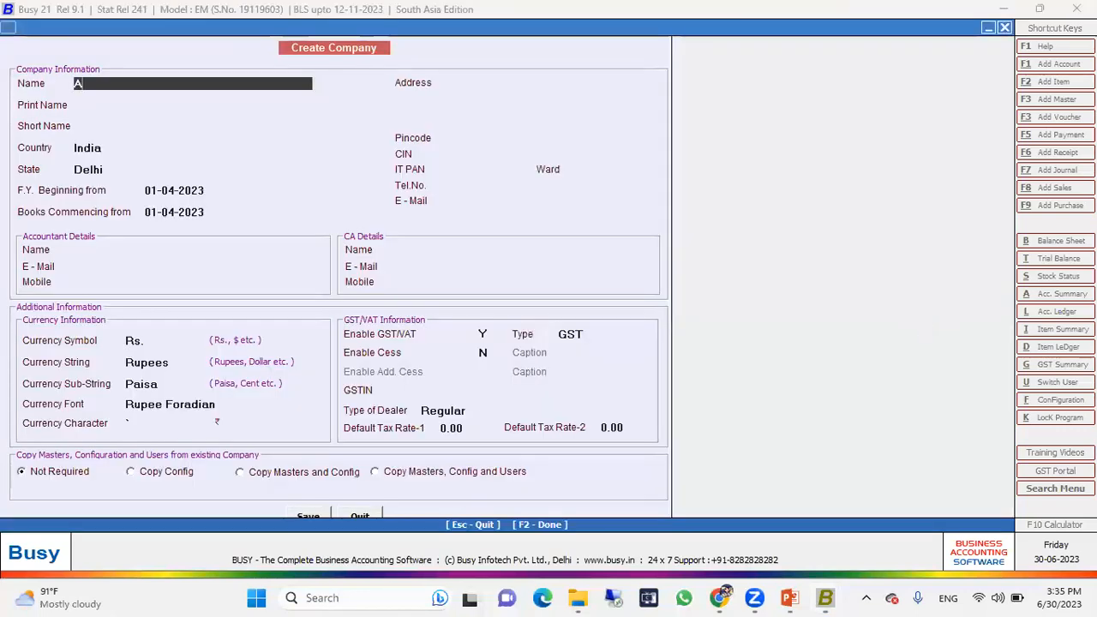
type("CCESS")
key("Return")
key("Return")
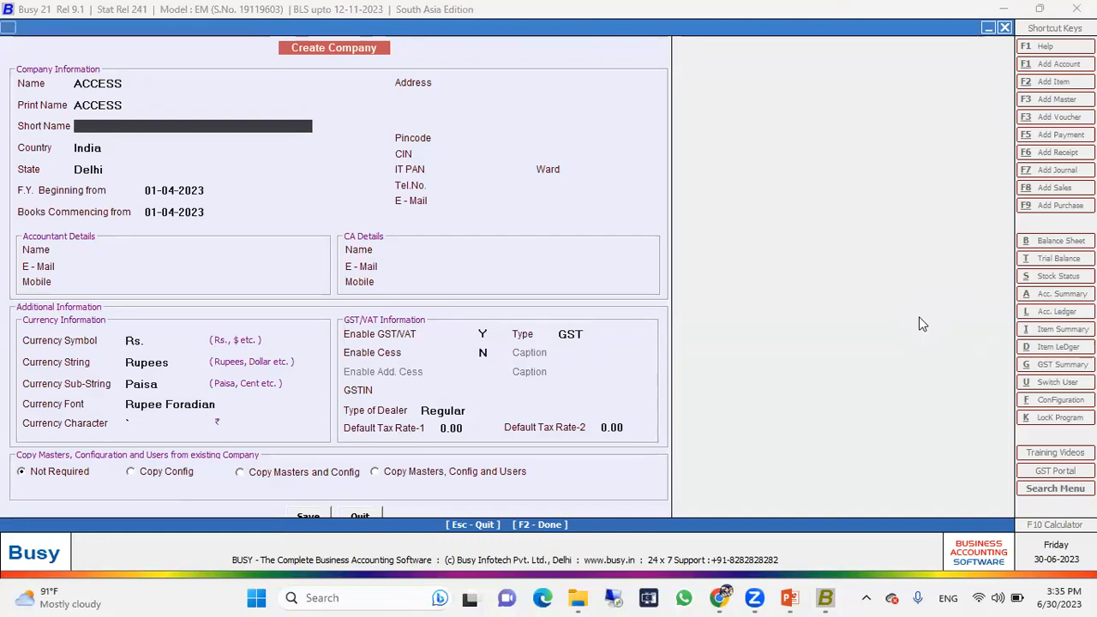
Keep India, Delhi and 01-04-2023 as the financial year and books commencing dates, and save the ACCESS company.
key("Return")
key("Return")
key("Return")
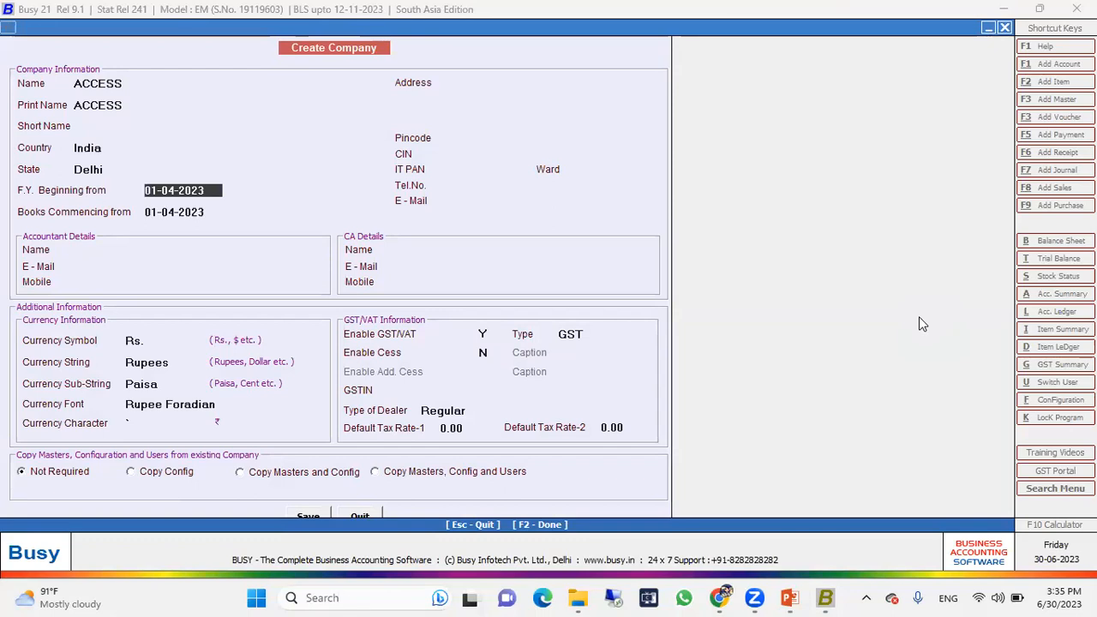
key("Return")
key("Return")
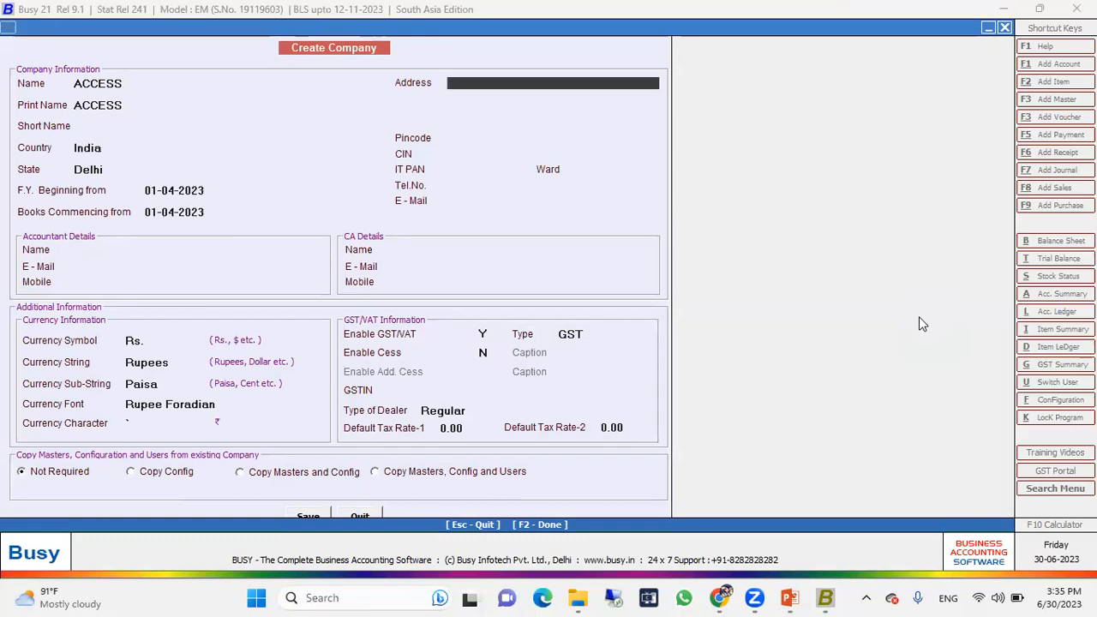
key("F2")
key("Return")
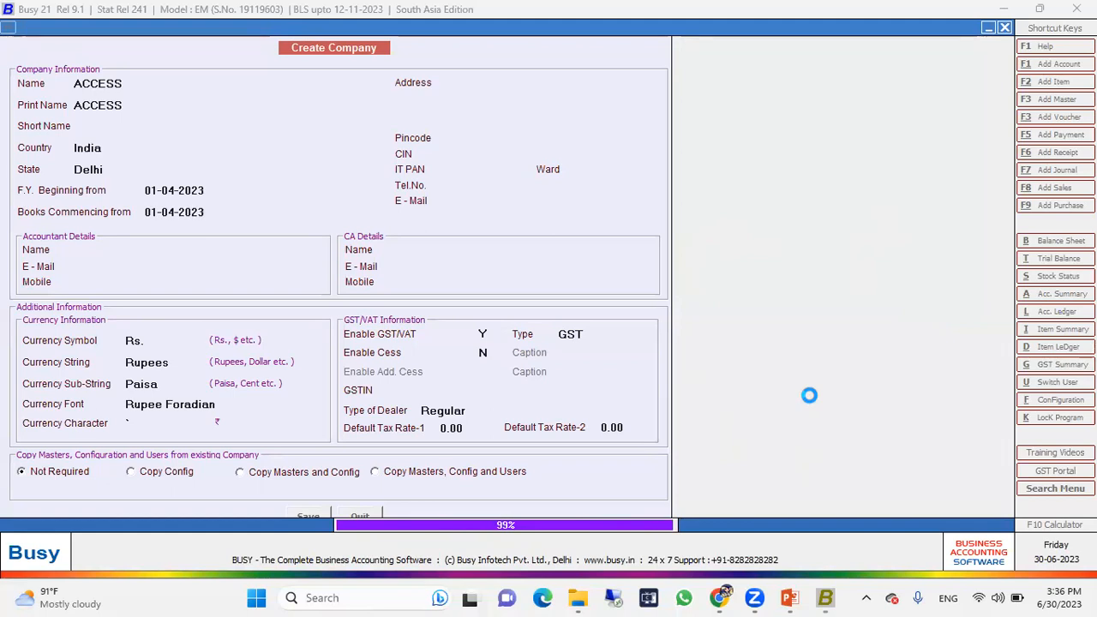
Save the ACCESS company's user settings with authentication set to N, and leave the company creation form.
key("Return")
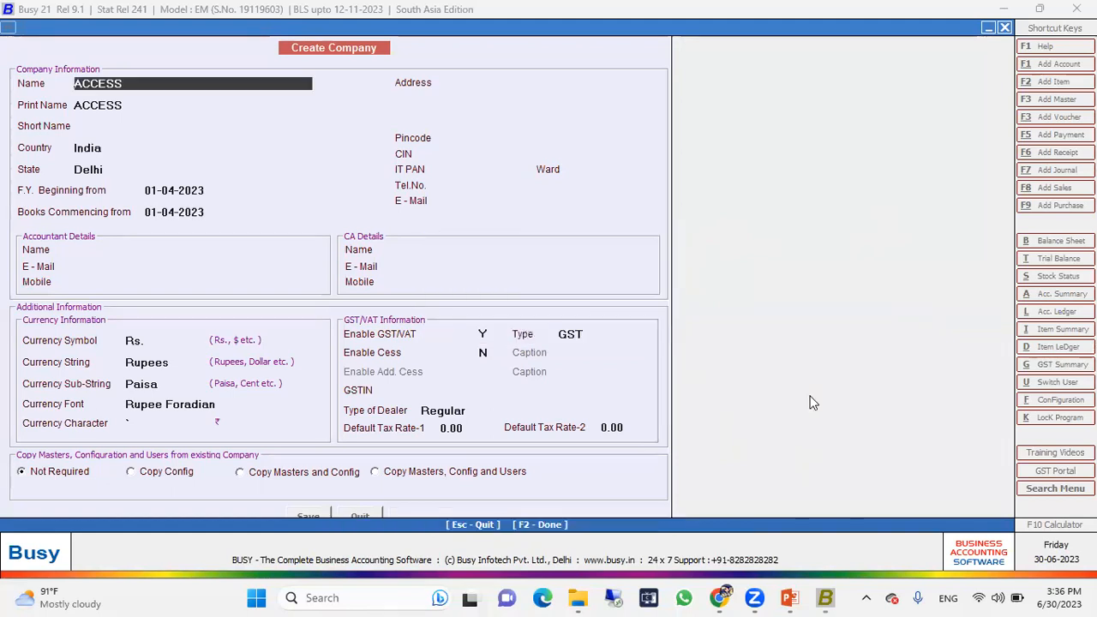
key("n")
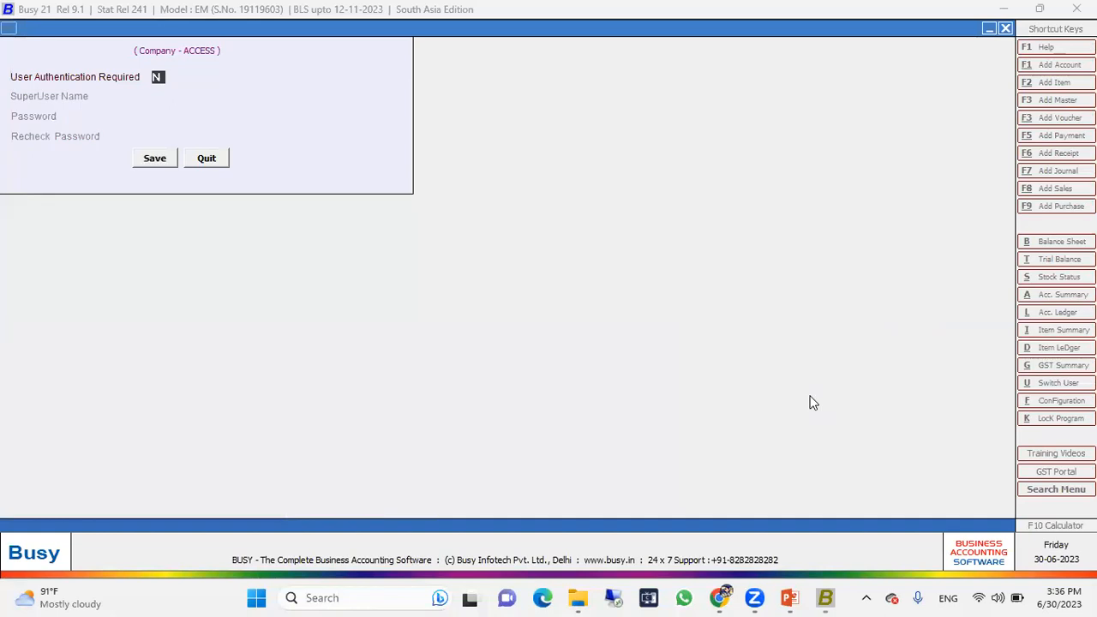
key("Return")
key("Return")
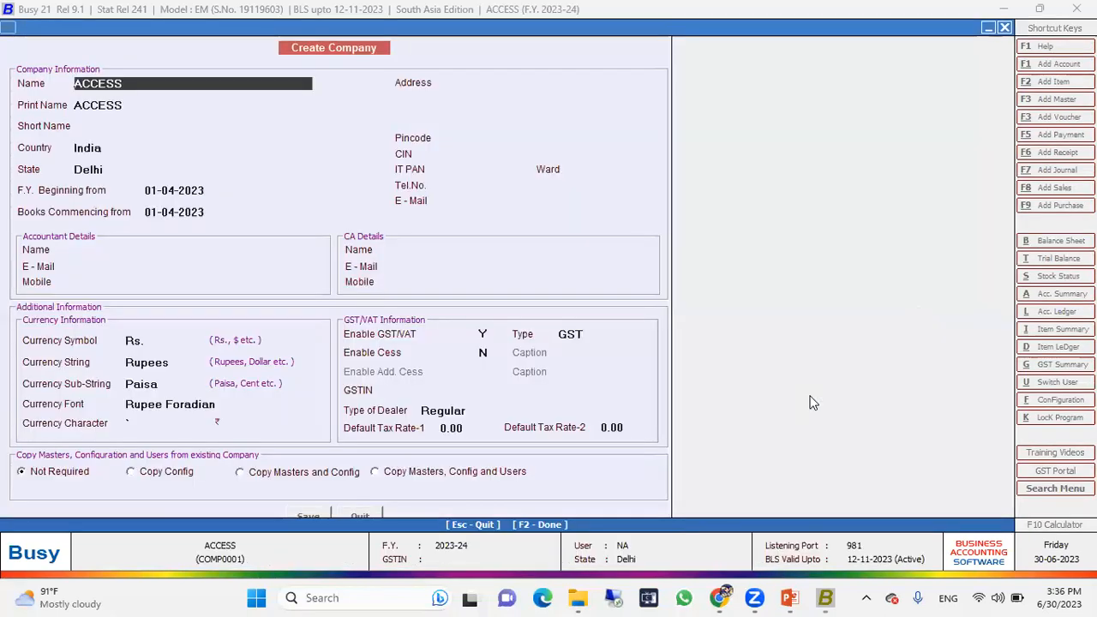
key("Escape")
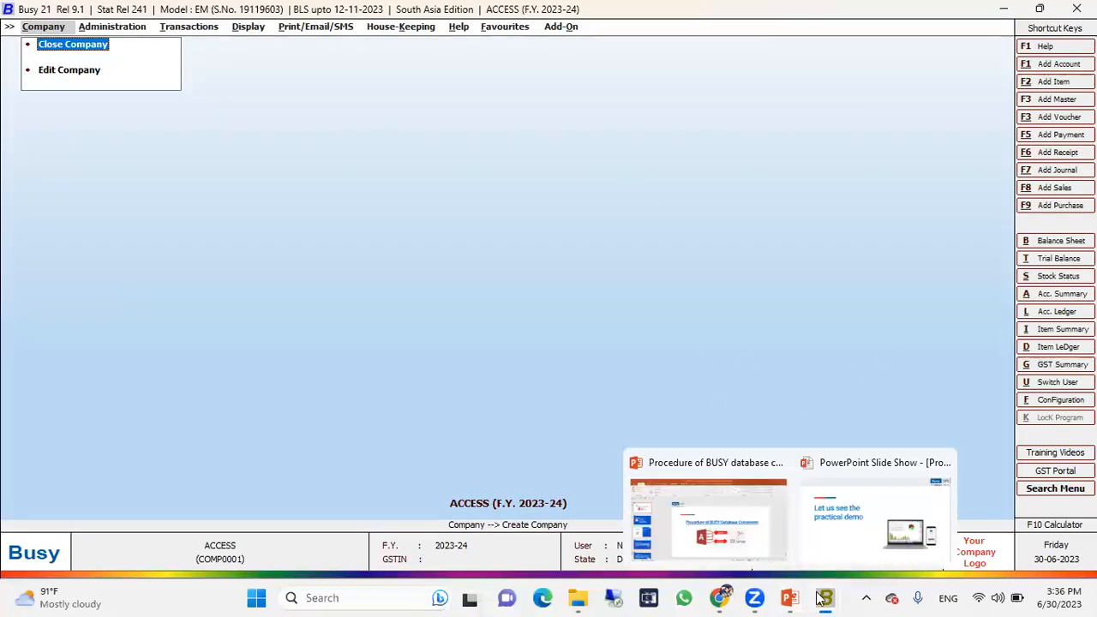
Switch to the SQL session and close MS SQL DATA Company (BUSY).
mouse_move(825, 597)
left_click(743, 513)
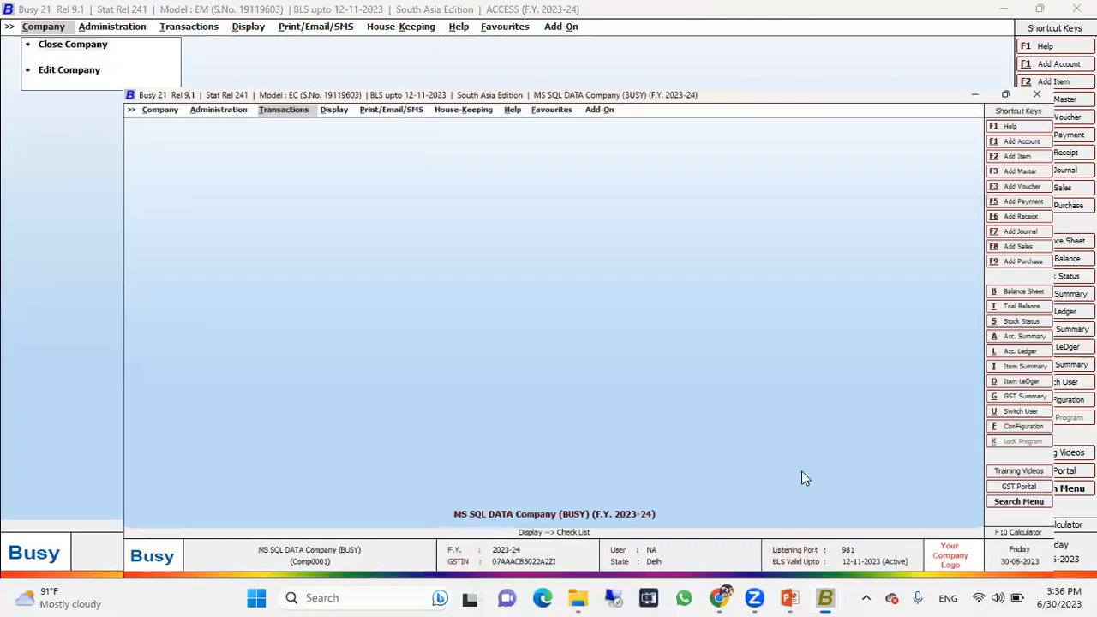
key("Right")
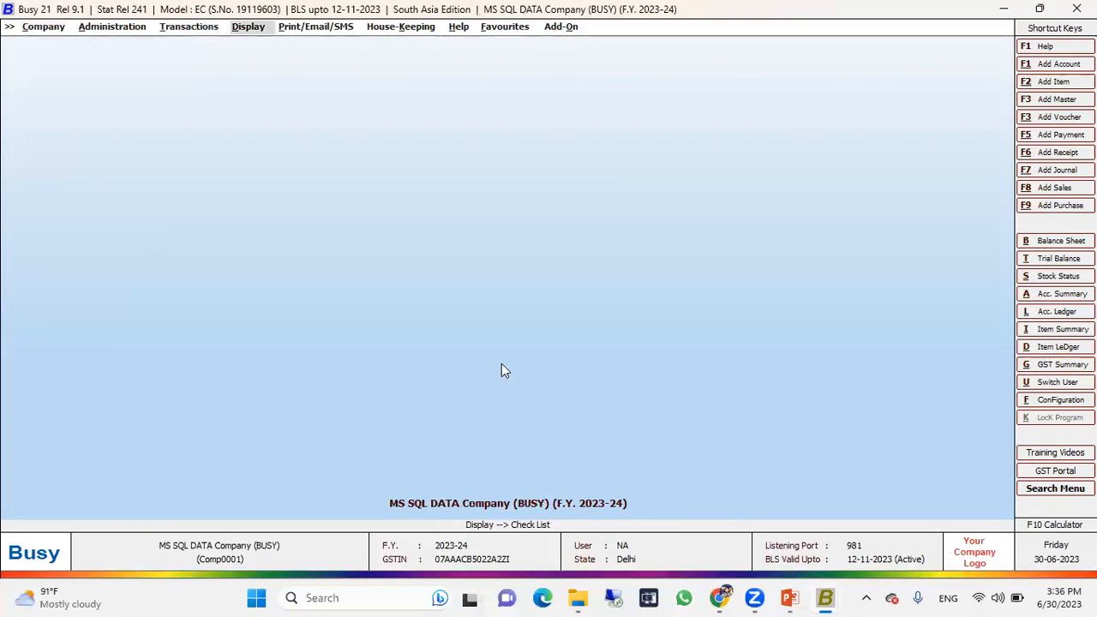
key("Left")
key("Left")
key("Left")
key("Return")
key("Up")
key("Return")
Review the MSSQL server name, user ID and password field in the server information, and quit without saving.
key("Down")
key("Down")
key("Down")
key("Down")
key("Down")
key("Down")
key("Down")
key("Return")
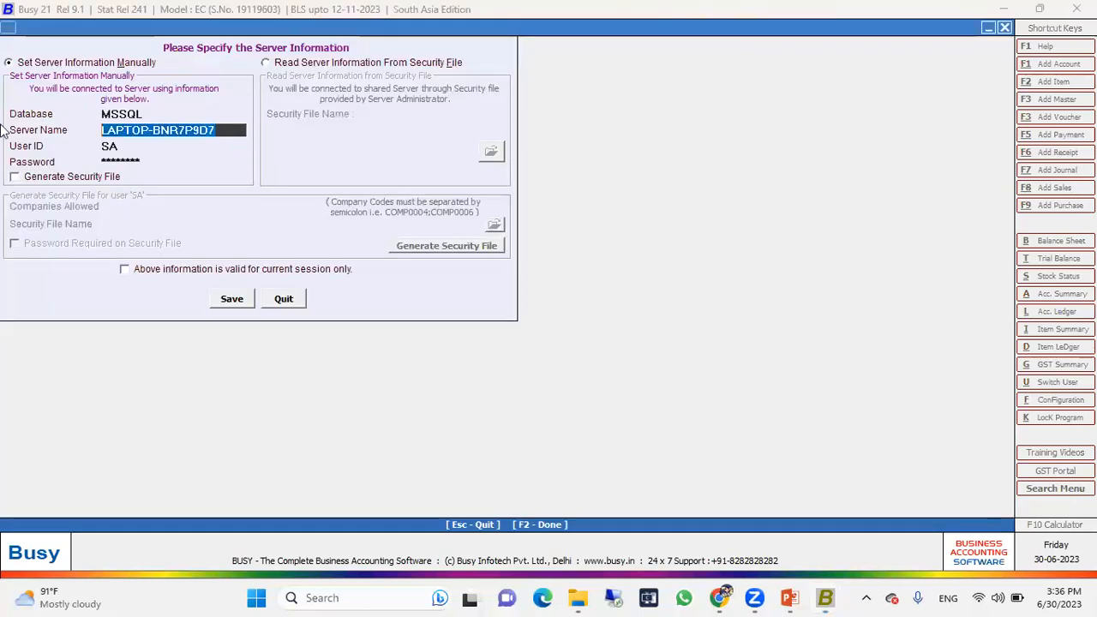
left_click(151, 162)
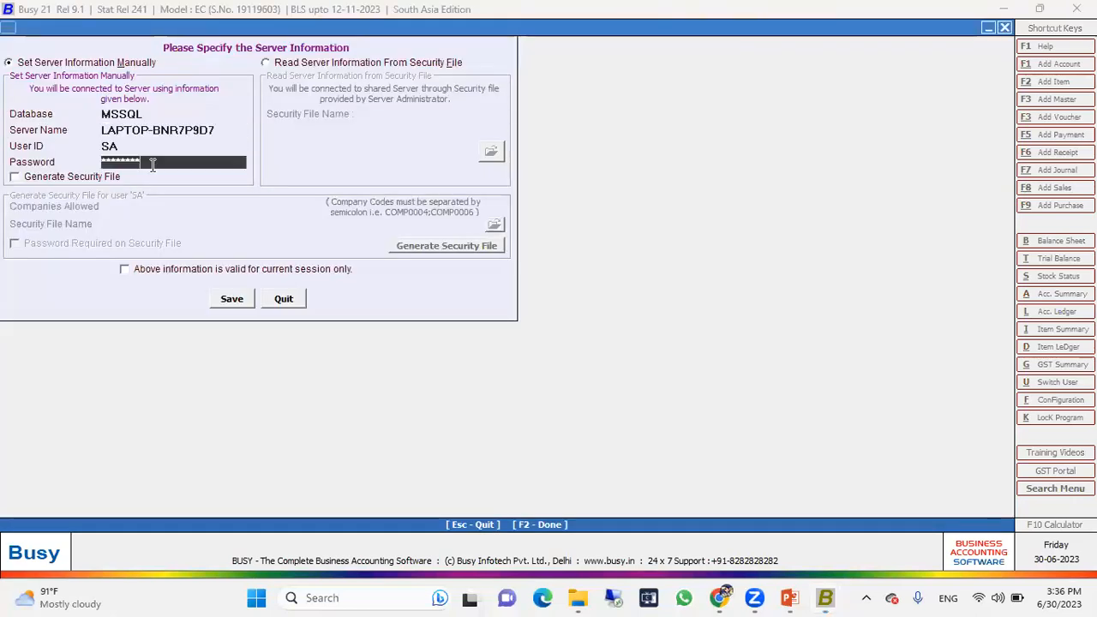
left_click(284, 299)
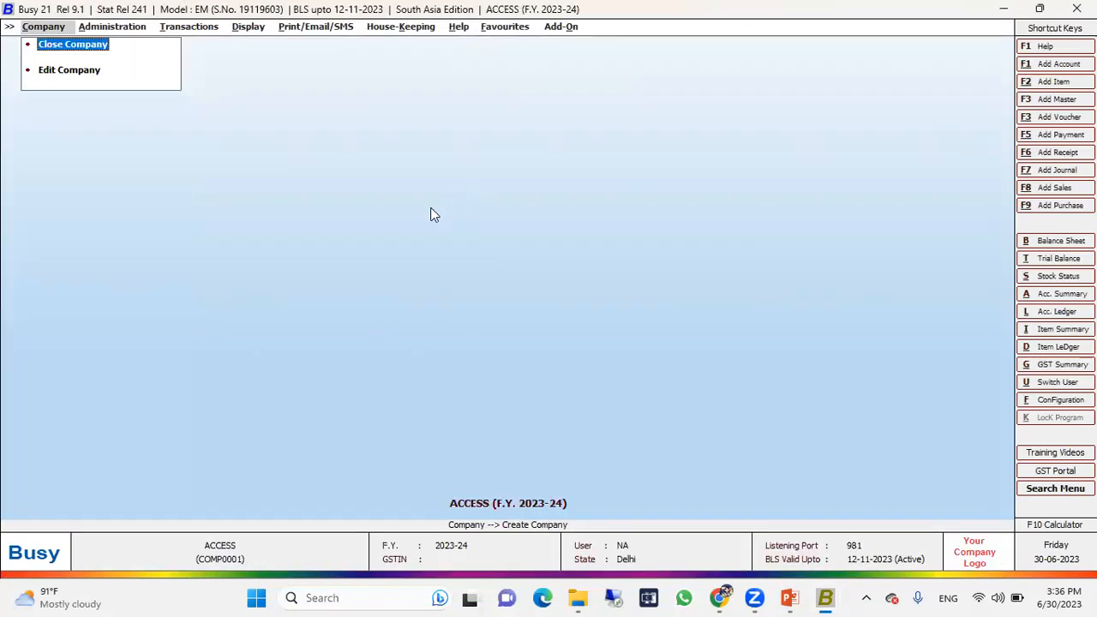
Open the Import Data from SQL form in the ACCESS company.
key("Right")
key("Down")
key("Down")
key("Down")
key("Down")
key("Down")
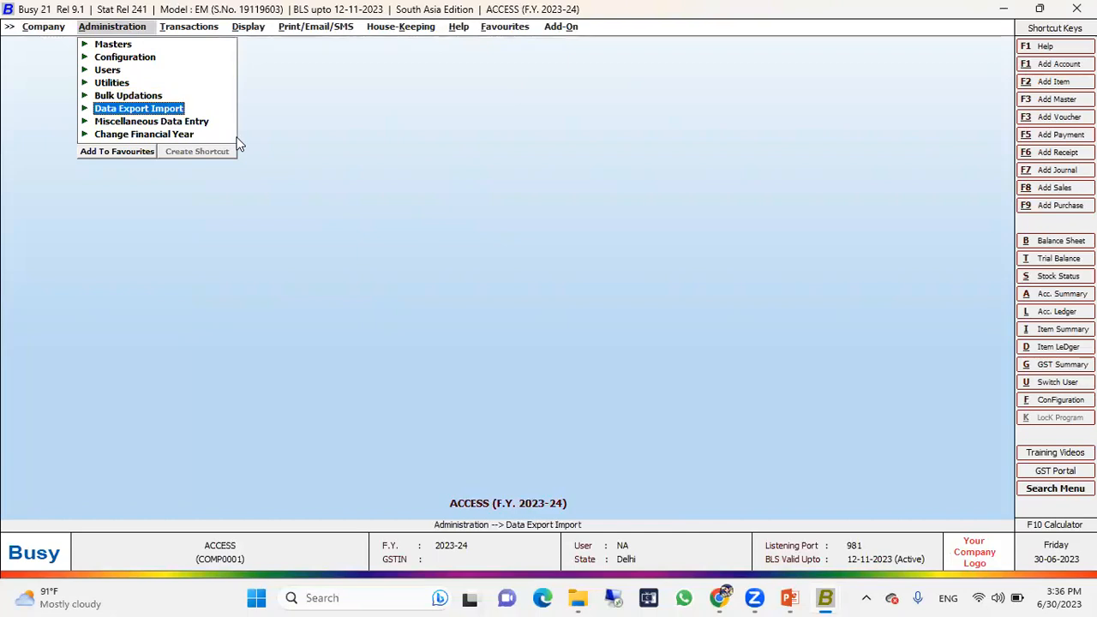
key("Return")
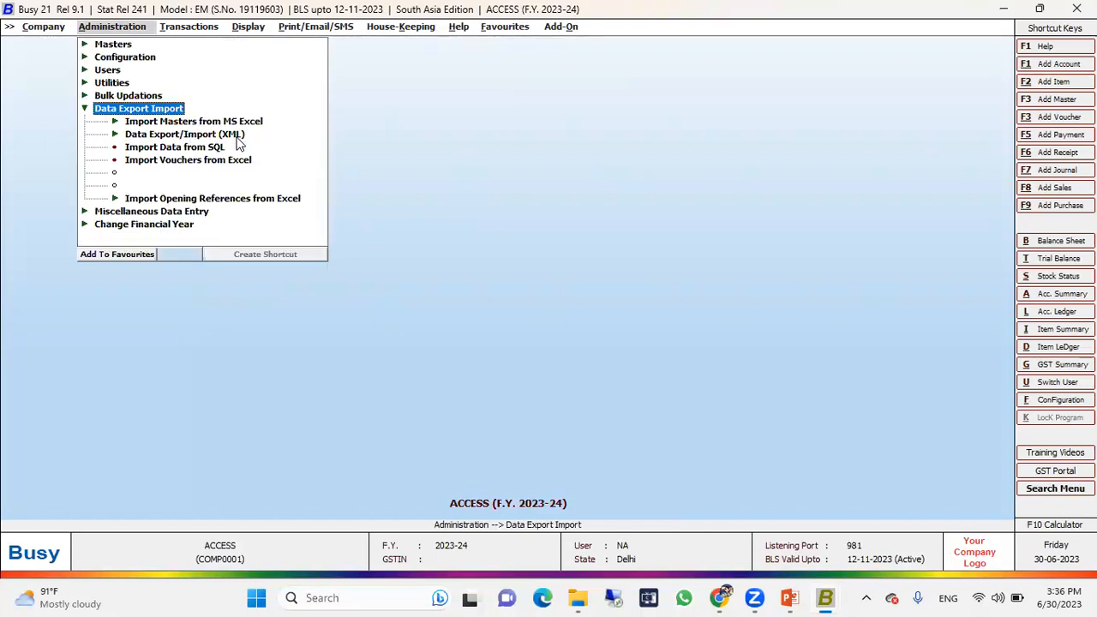
key("Down")
key("Down")
key("Down")
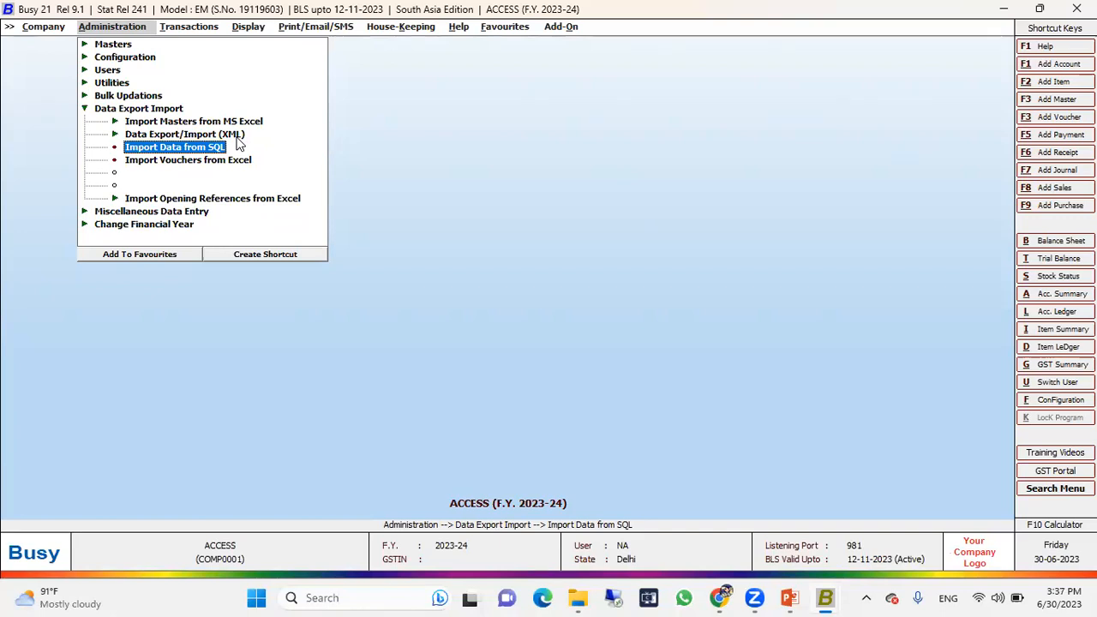
left_click(238, 144)
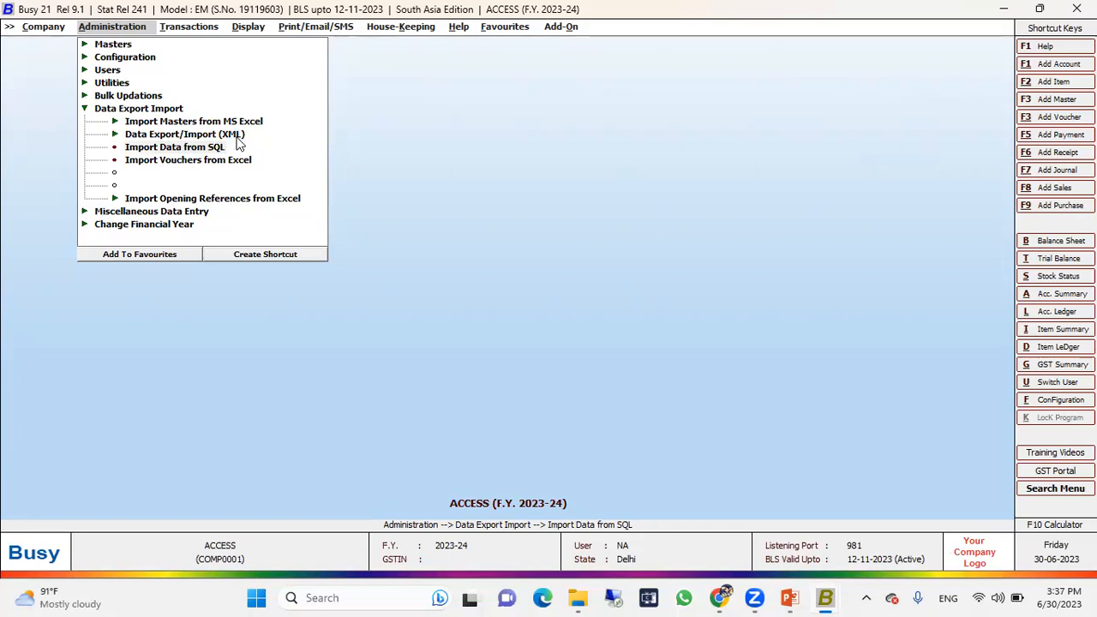
key("Return")
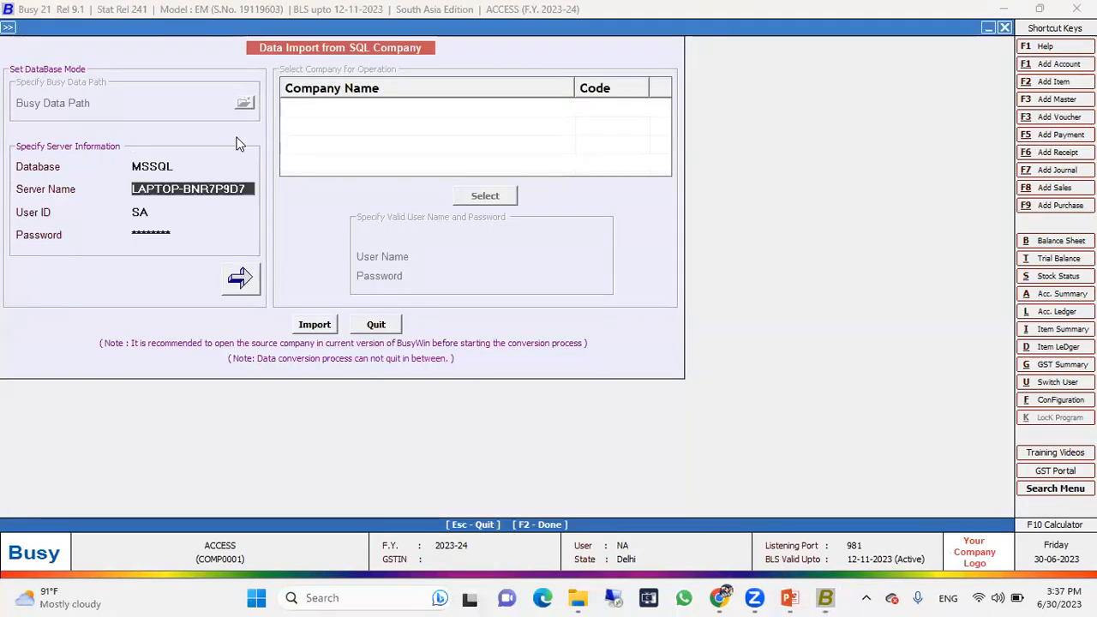
Check the SQL session's server information, return to the import form, and list the companies using its existing MSSQL connection details.
key("Escape")
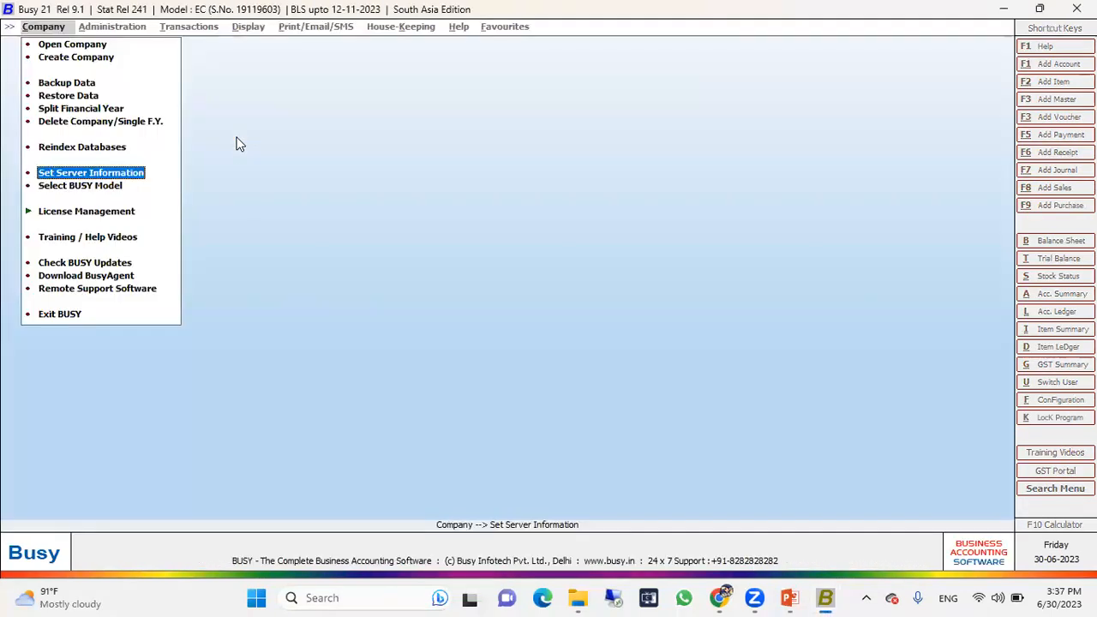
key("Return")
key("alt+Tab")
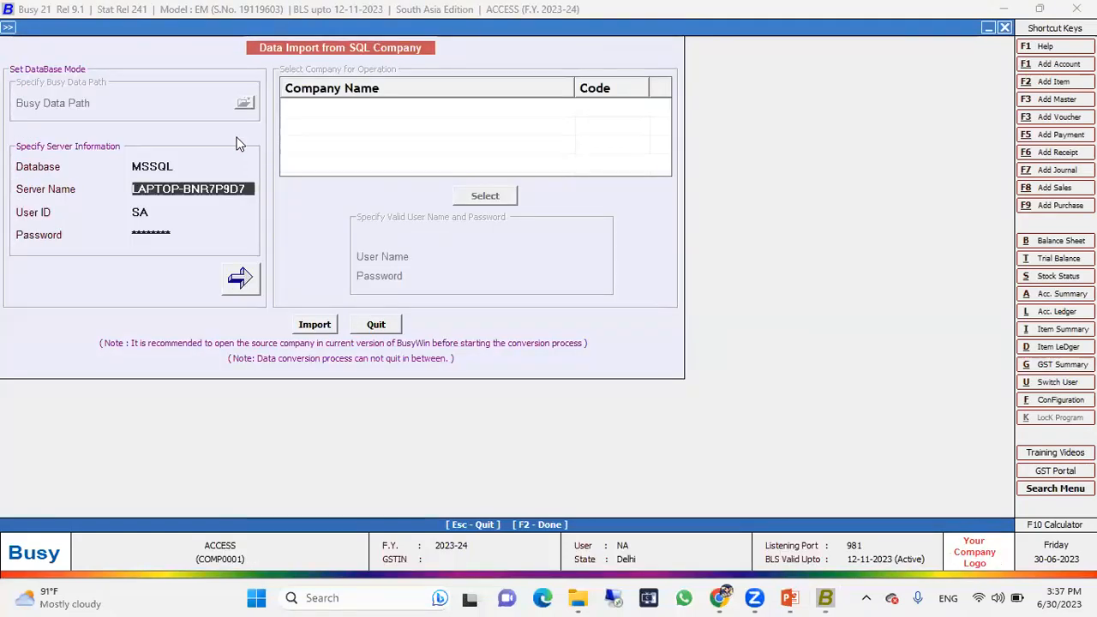
key("Return")
key("Return")
key("Return")
key("Return")
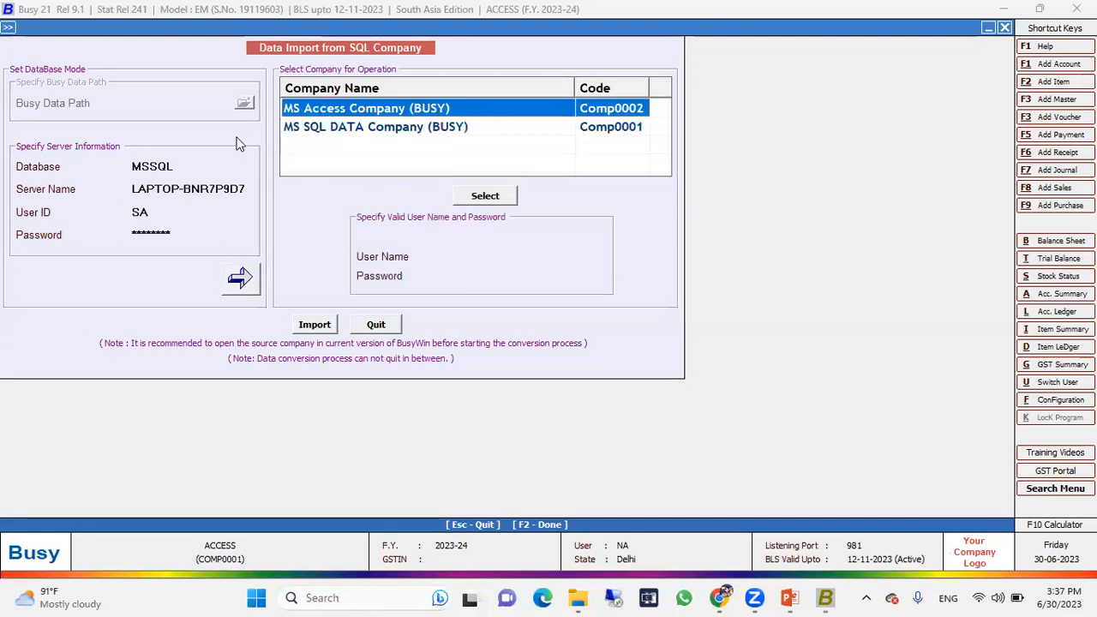
Import the data of MS SQL DATA Company (BUSY), code Comp0001, into the ACCESS company for the financial year starting 1-4-2023.
key("Down")
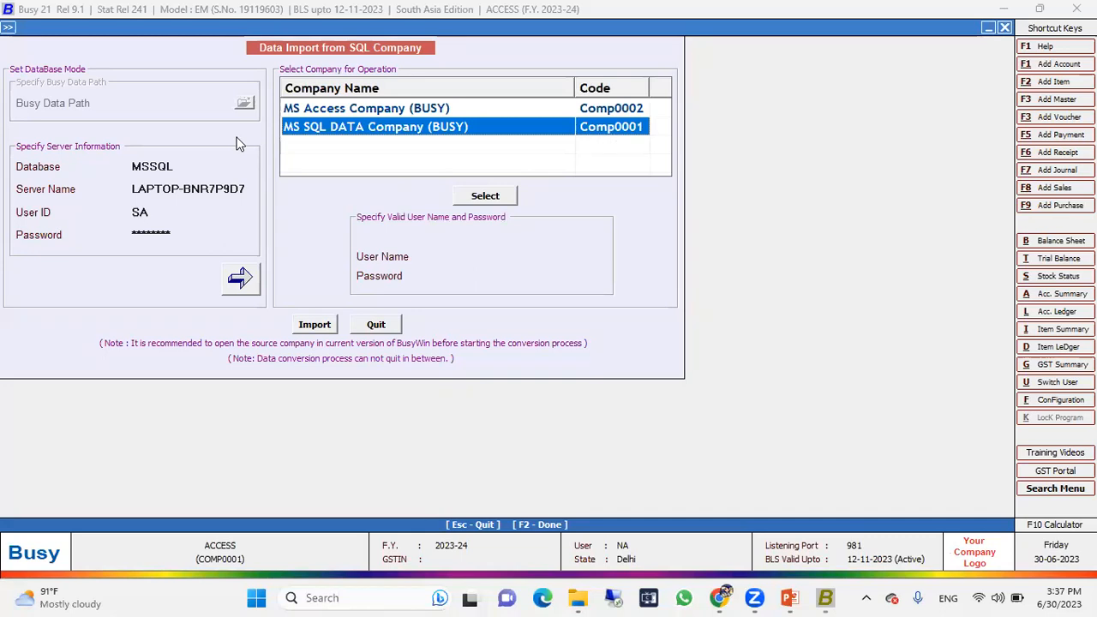
key("Return")
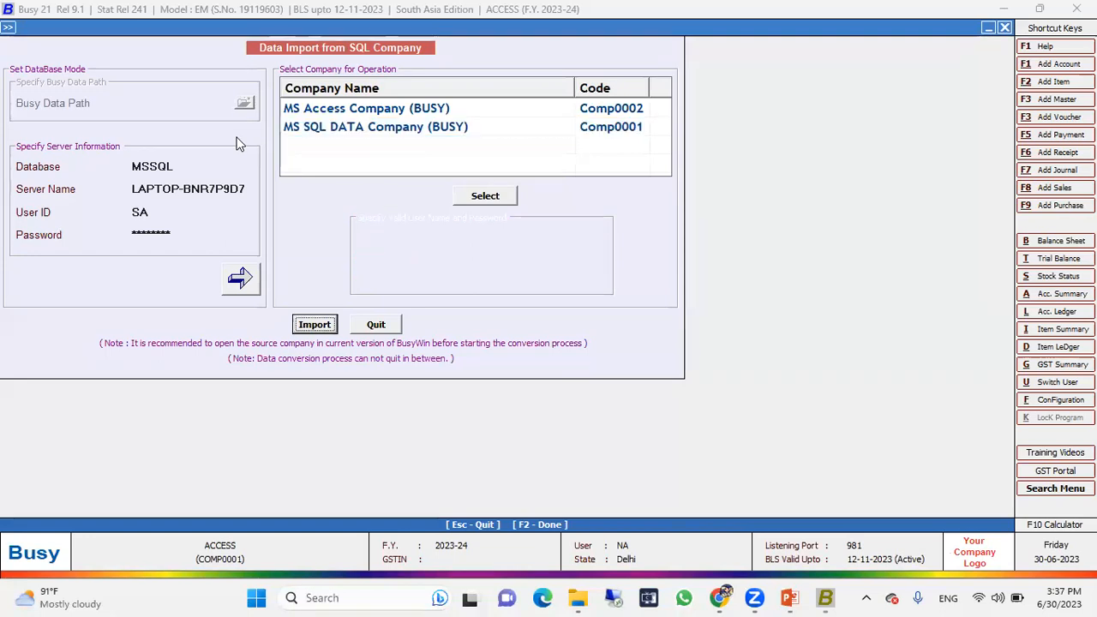
key("Return")
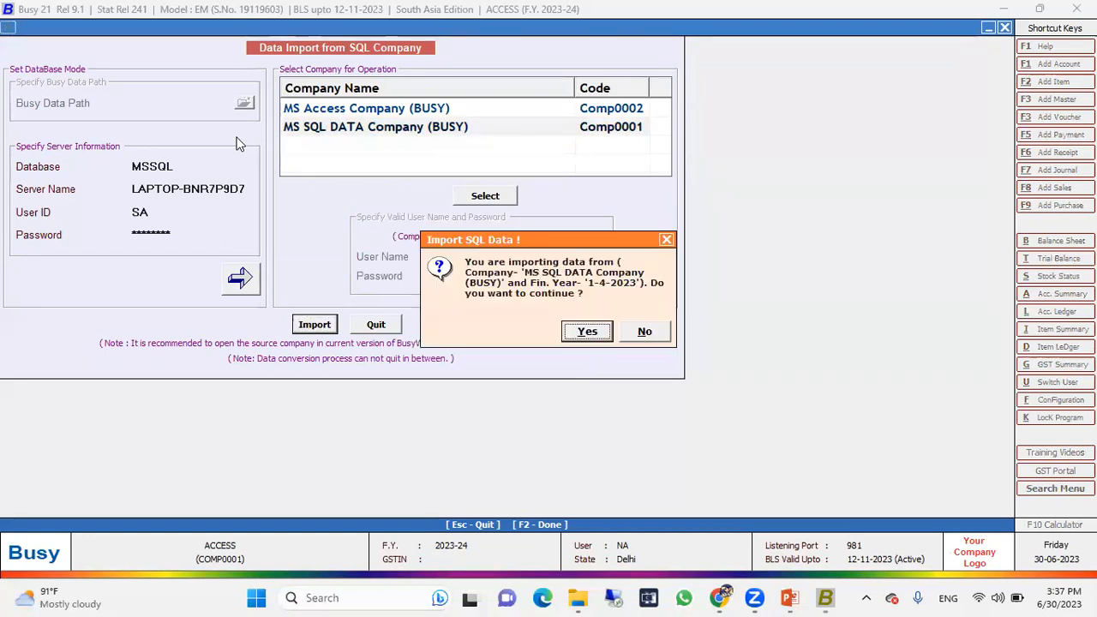
key("Return")
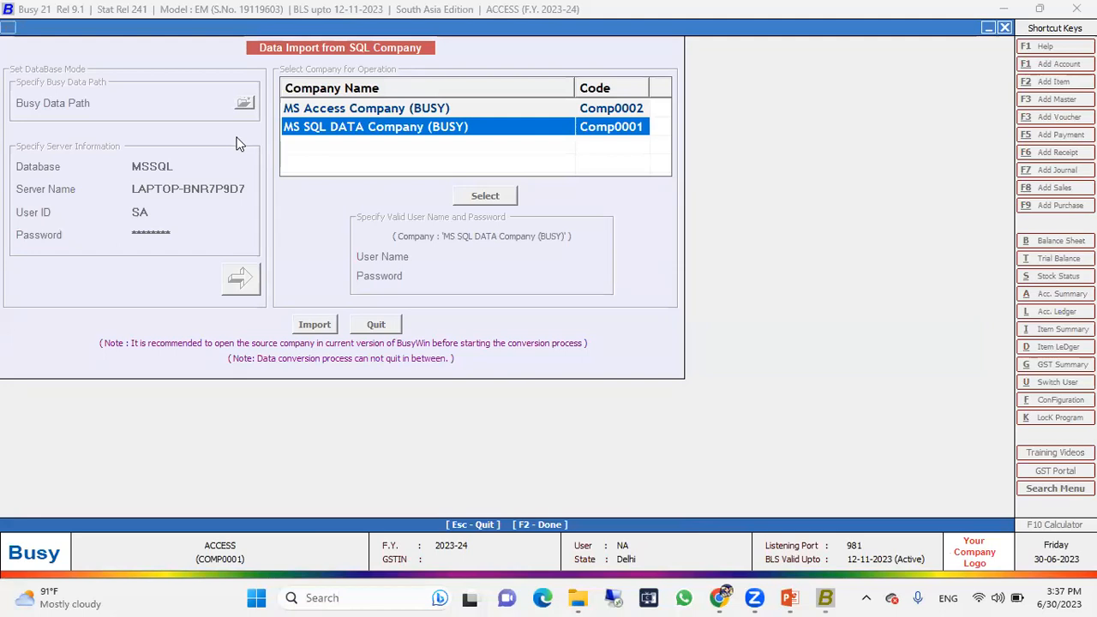
key("Return")
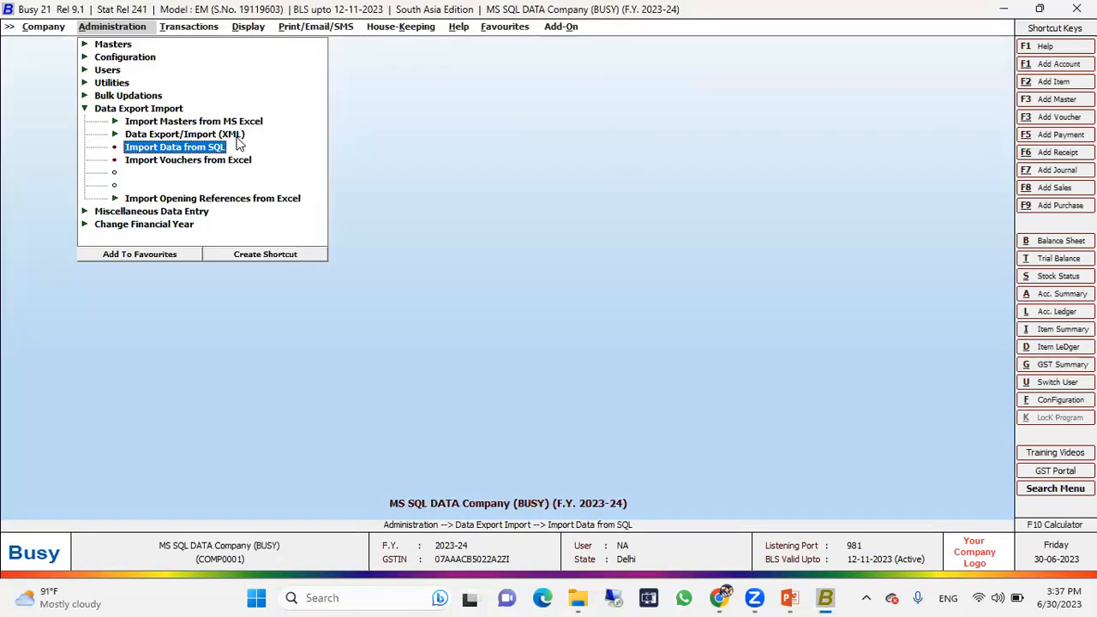
Close the imported company and reopen MS SQL DATA Company (BUSY), code COMP0001, from the local data directory's company list.
key("Right")
key("Left")
key("Left")
key("Return")
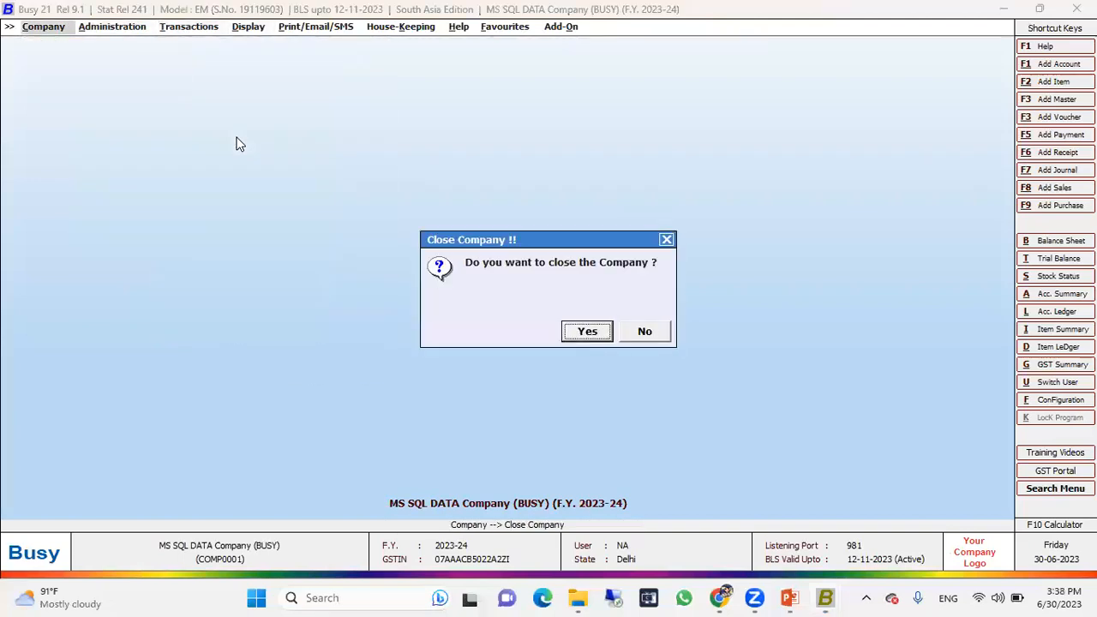
key("Return")
key("Return")
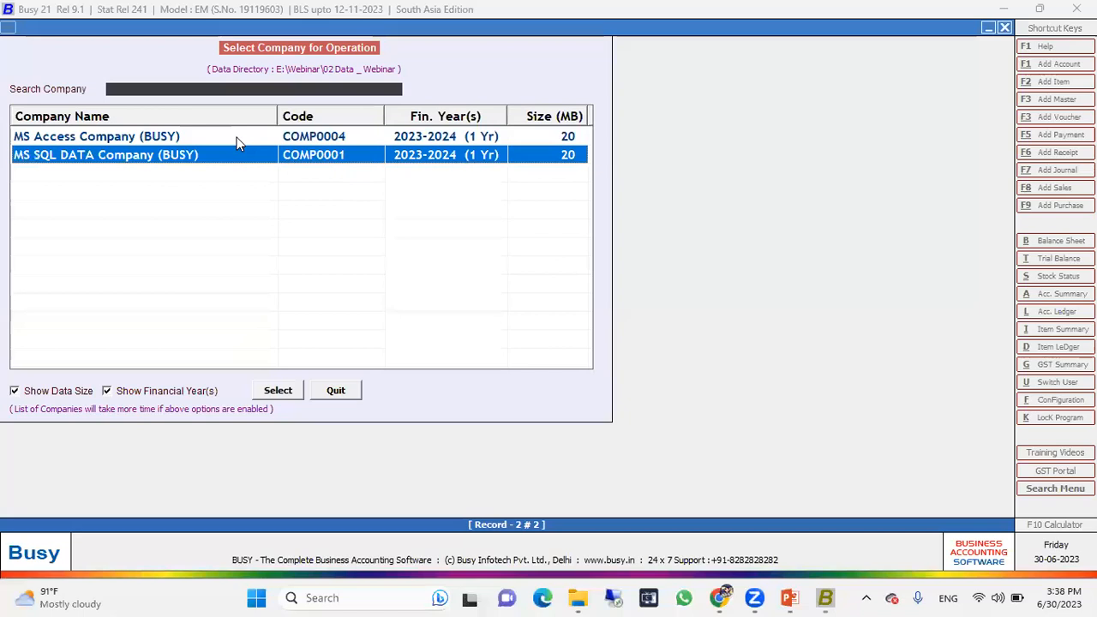
key("Return")
key("Right")
key("Return")
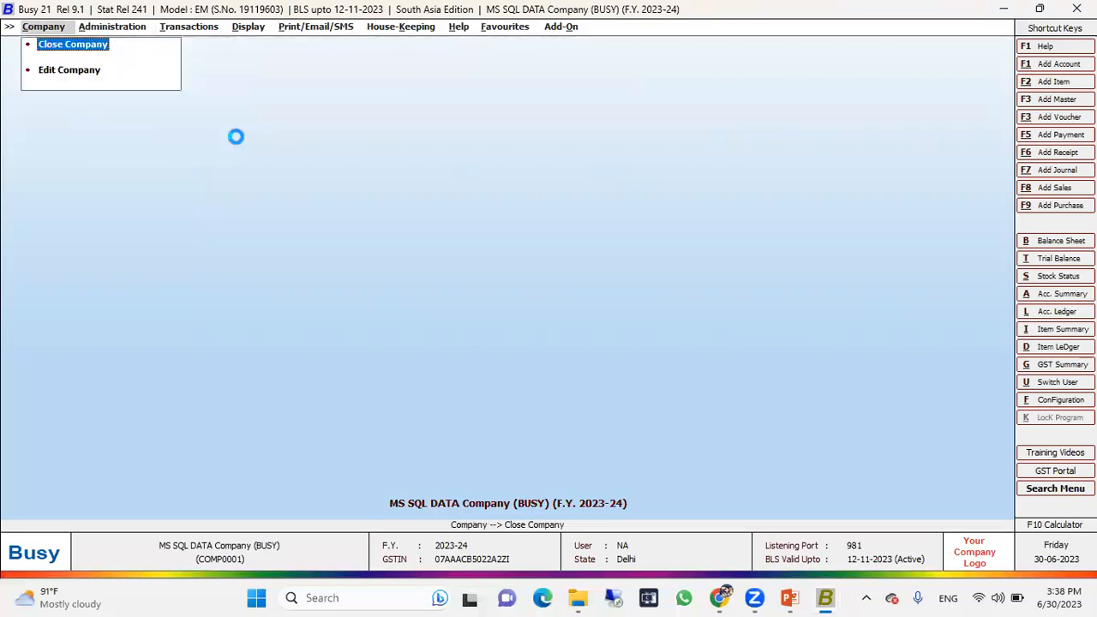
key("Return")
key("Down")
key("Return")
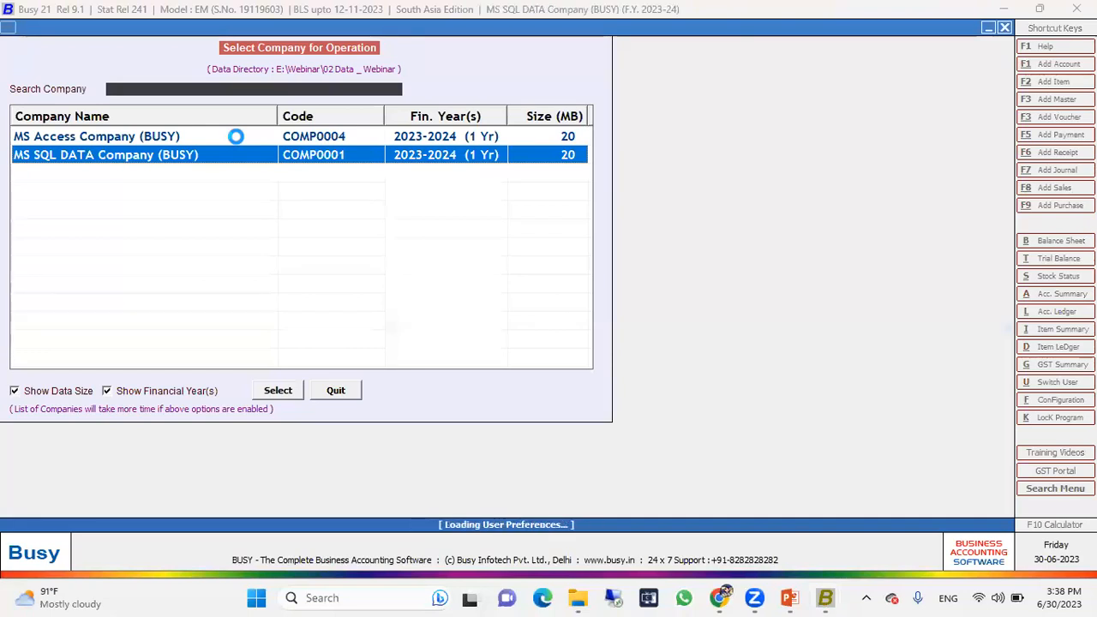
Open the Vouchers Statistics check list report for MS SQL DATA Company (BUSY).
key("Right")
key("Right")
key("Right")
key("Down")
key("Down")
key("Down")
key("Down")
key("Down")
key("Down")
key("Down")
key("Down")
key("Down")
key("Down")
key("Down")
key("Down")
key("Down")
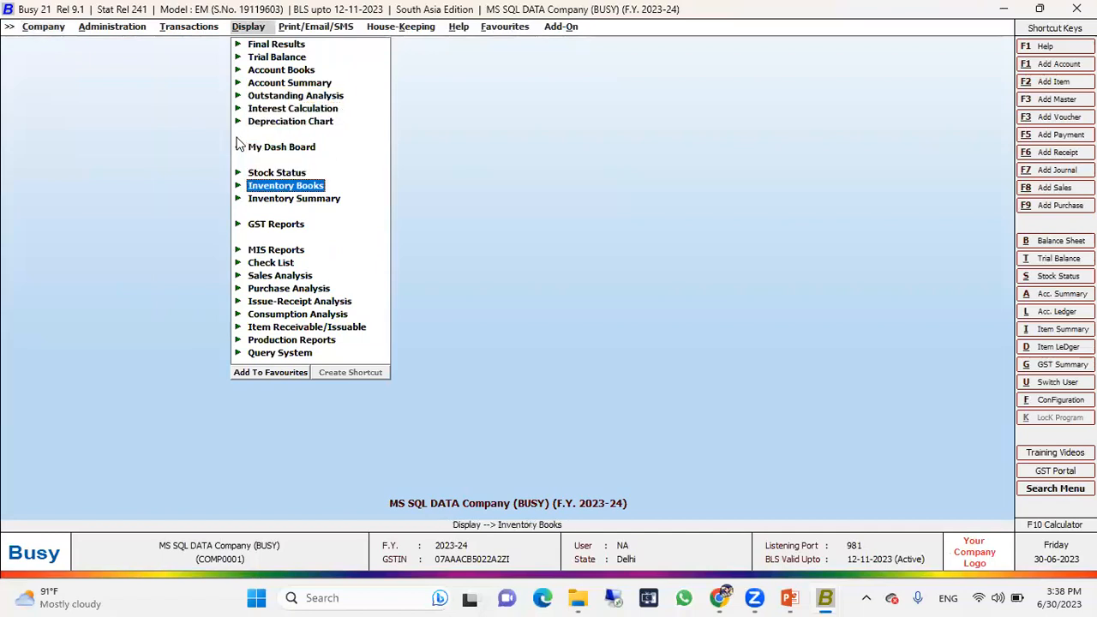
key("Return")
key("Down")
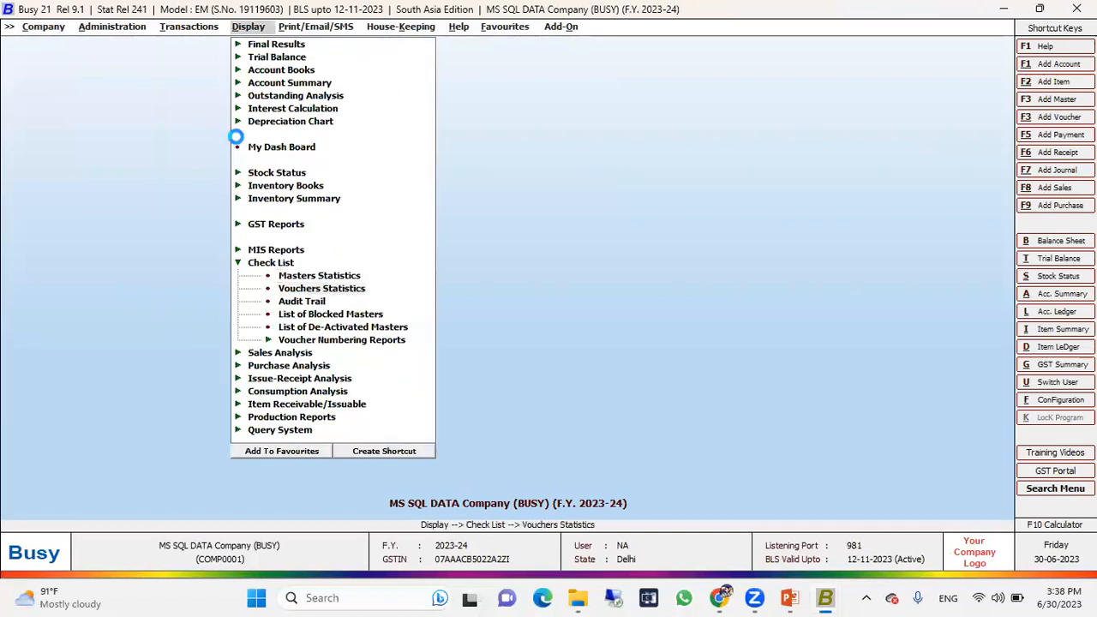
key("Return")
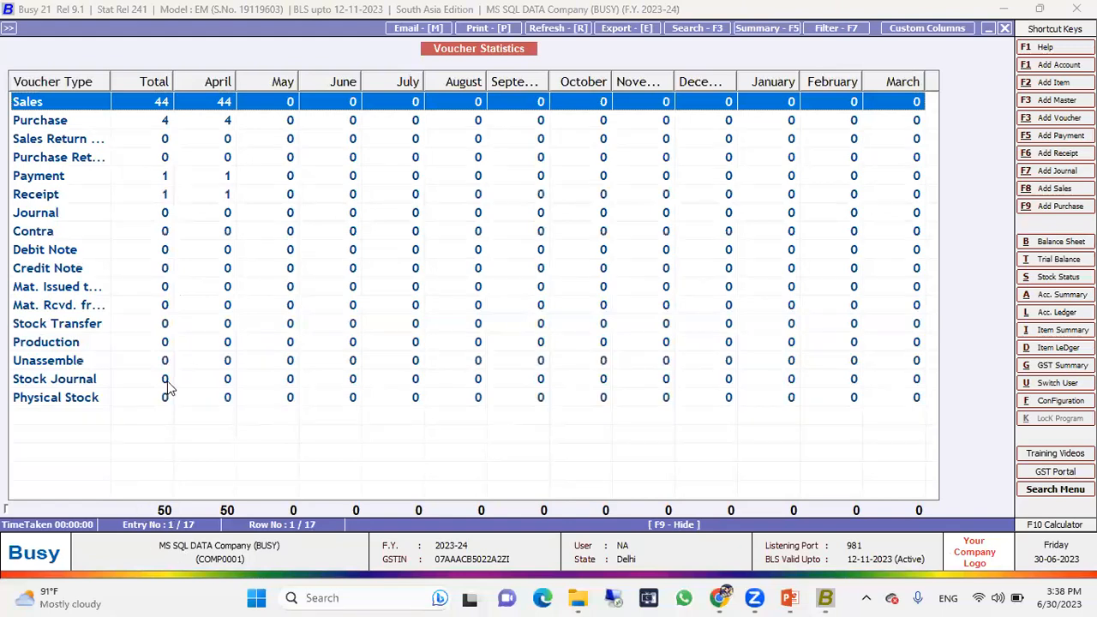
Drill down into the April Sales vouchers, examine the item-wise entries, and return to the voucher statistics.
key("Return")
key("Return")
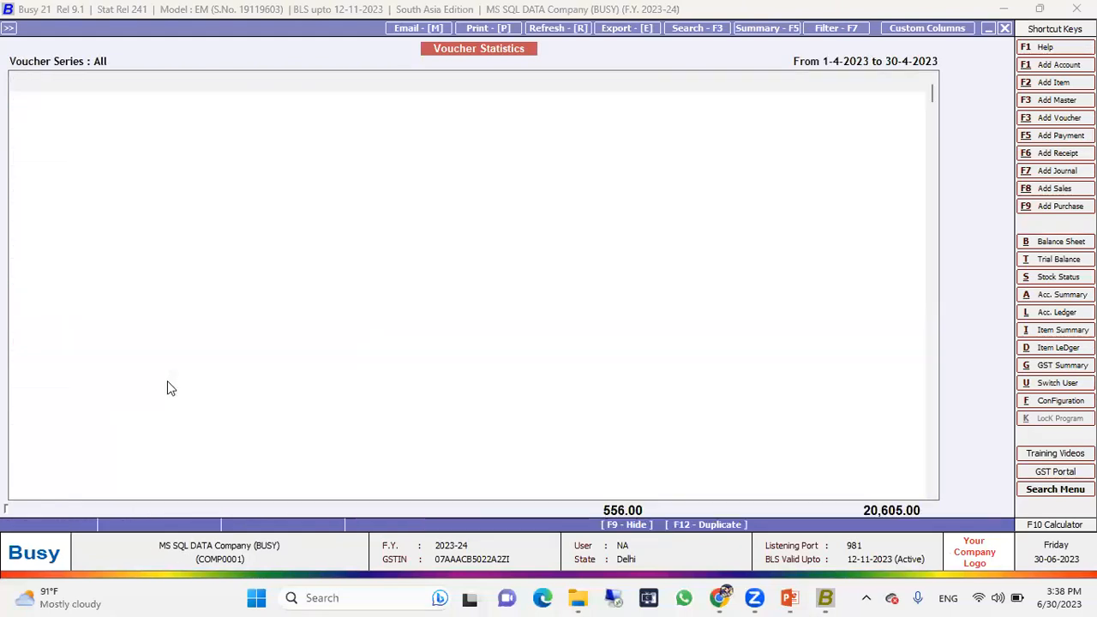
key("Down")
key("Down")
key("Down")
key("Down")
key("Down")
key("Down")
key("Down")
key("Down")
key("Down")
key("Down")
key("Down")
key("Down")
key("Down")
key("Down")
key("Down")
key("Down")
key("Down")
key("Down")
key("Down")
key("Down")
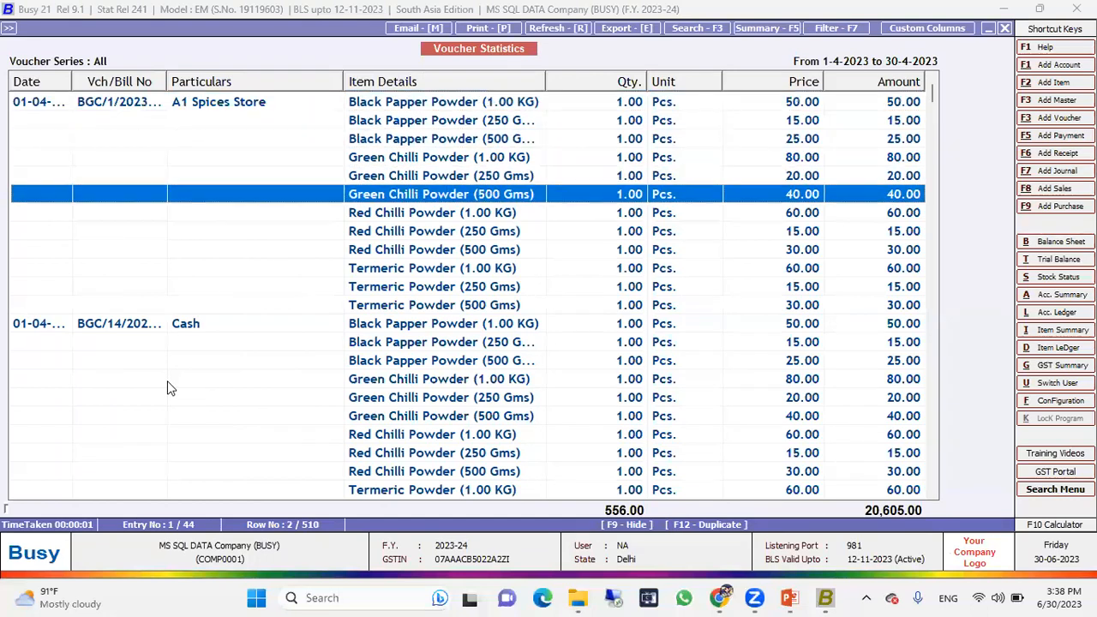
scroll(168, 388, "down", 10)
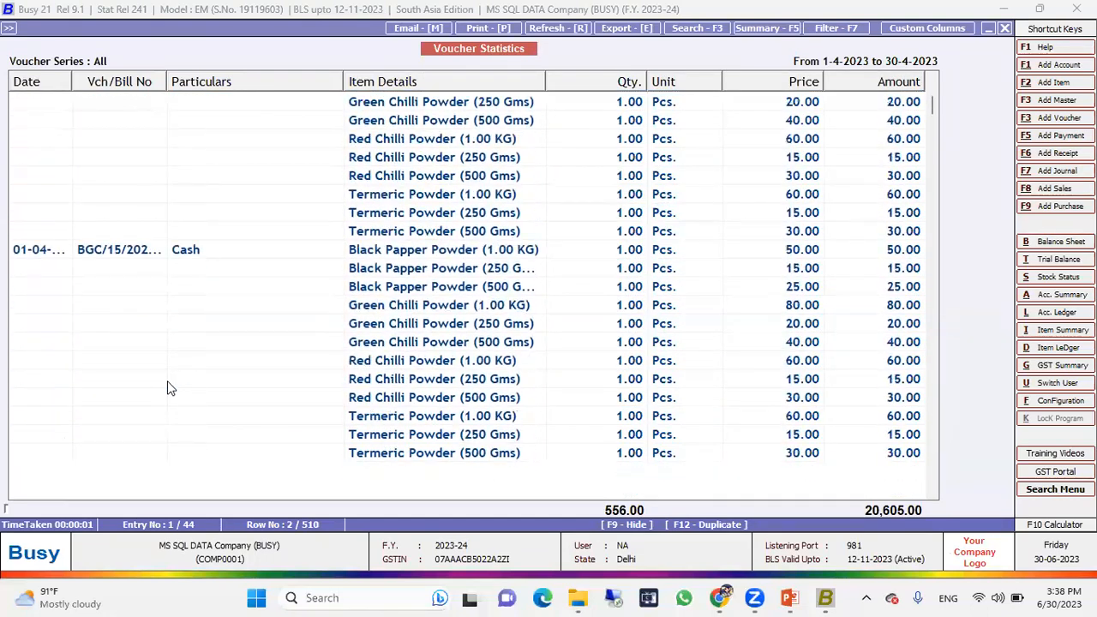
scroll(168, 388, "down", 10)
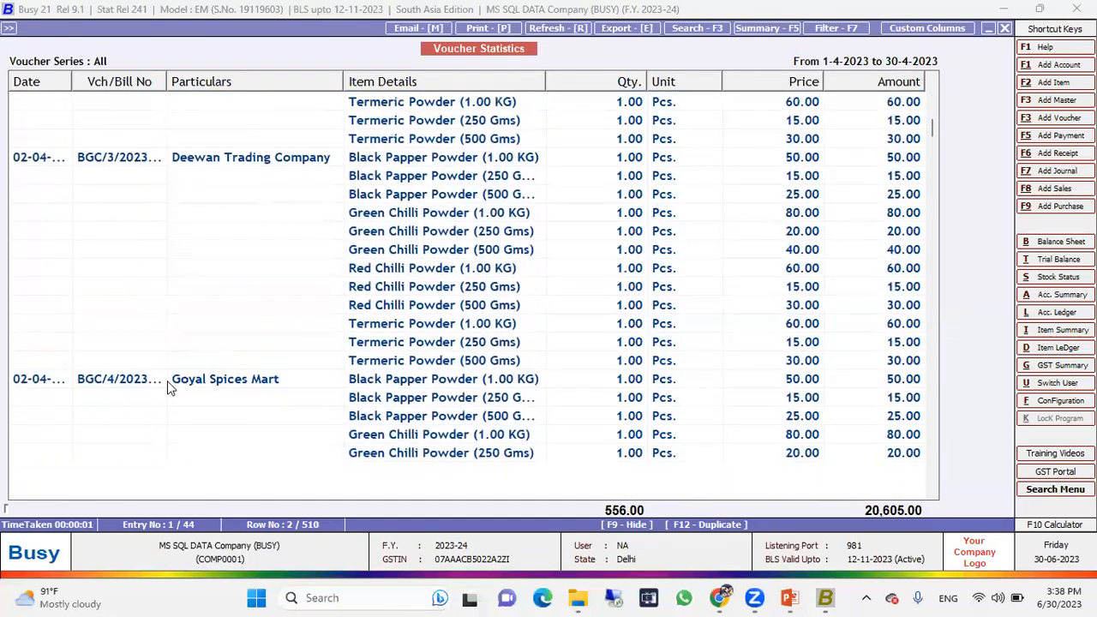
key("Down")
key("Down")
key("Down")
key("Down")
key("Down")
key("Down")
key("Down")
key("Down")
key("Down")
key("Down")
key("Down")
key("Down")
key("Down")
key("Down")
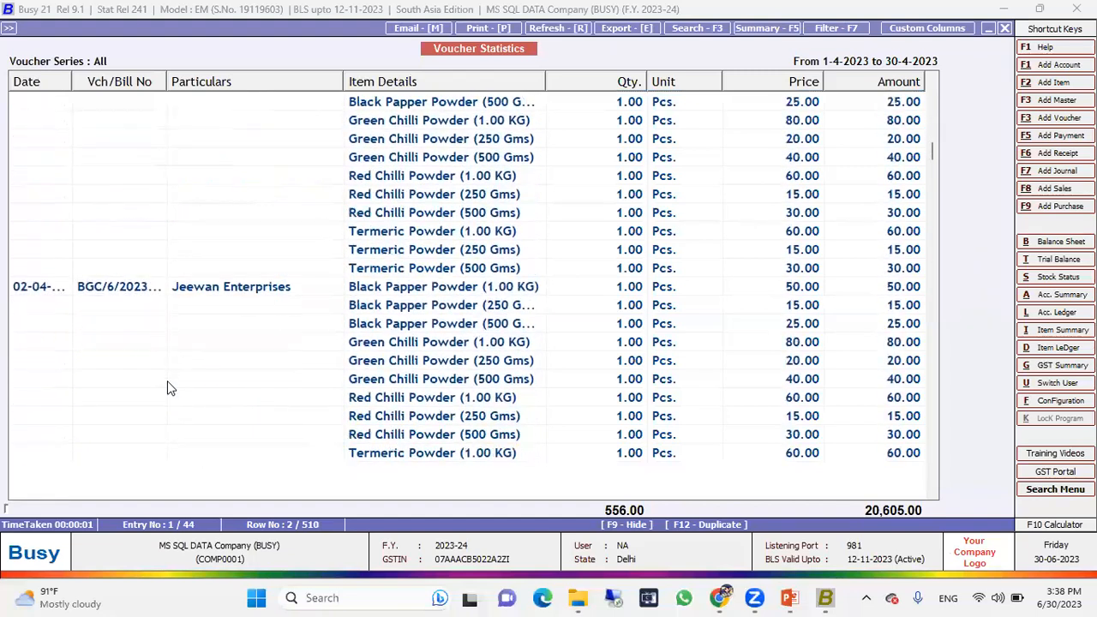
key("Escape")
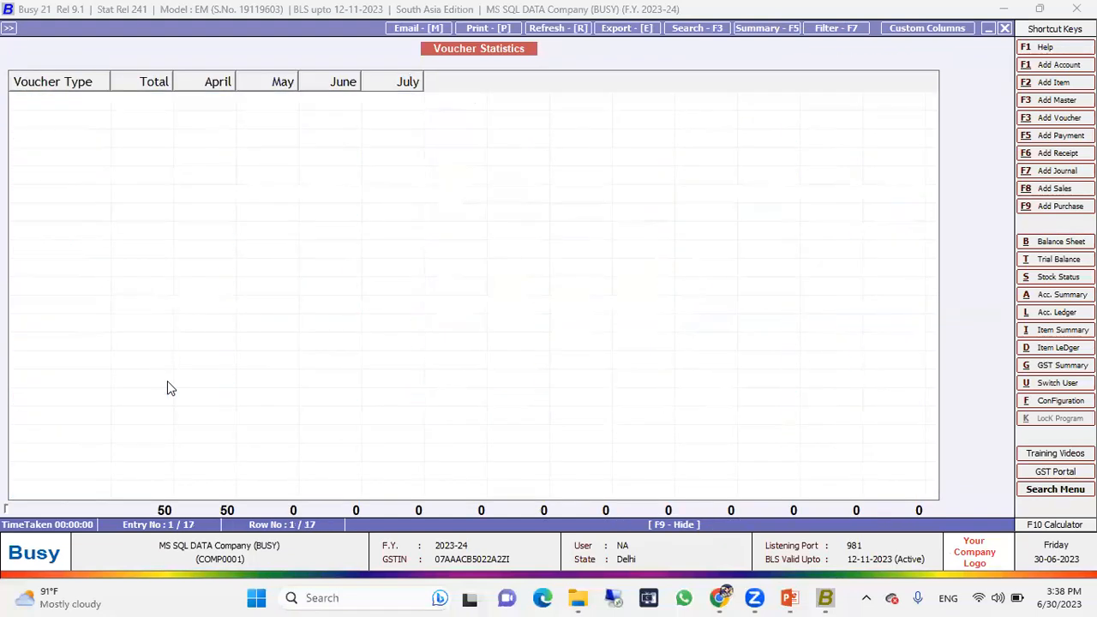
Close the voucher statistics report and the company, and bring up the local data directory's company list.
key("Escape")
key("Escape")
key("Escape")
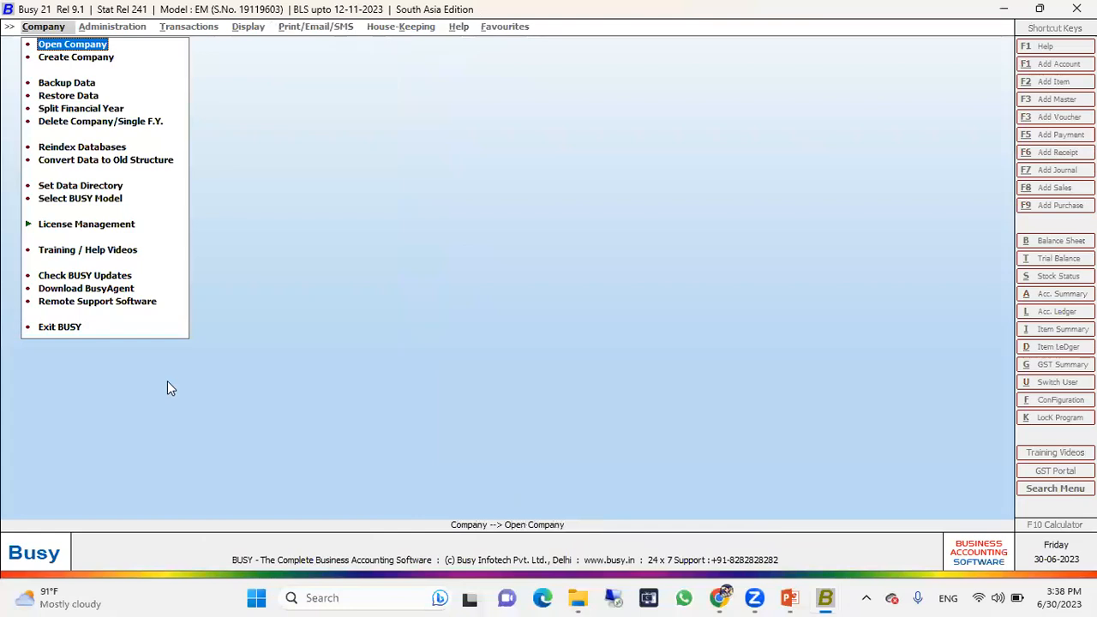
key("Return")
Switch to the SQL-based BUSY session and open MS SQL DATA Company (BUSY), code Comp0001.
key("alt+Tab")
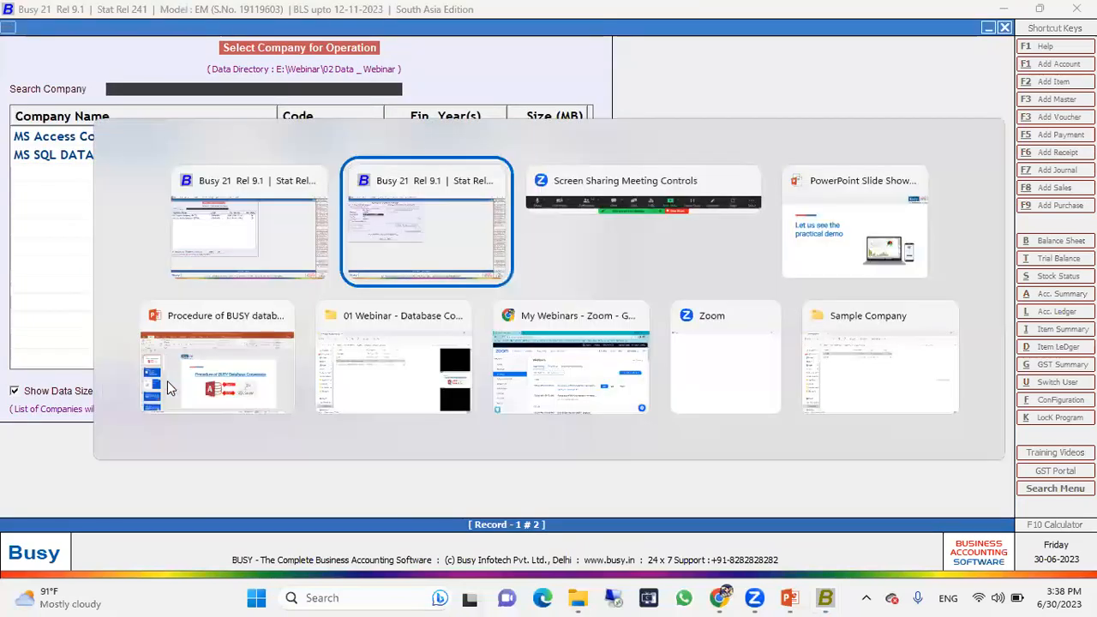
key("Up")
key("Up")
key("Up")
key("Up")
key("Up")
key("Up")
key("Up")
key("Return")
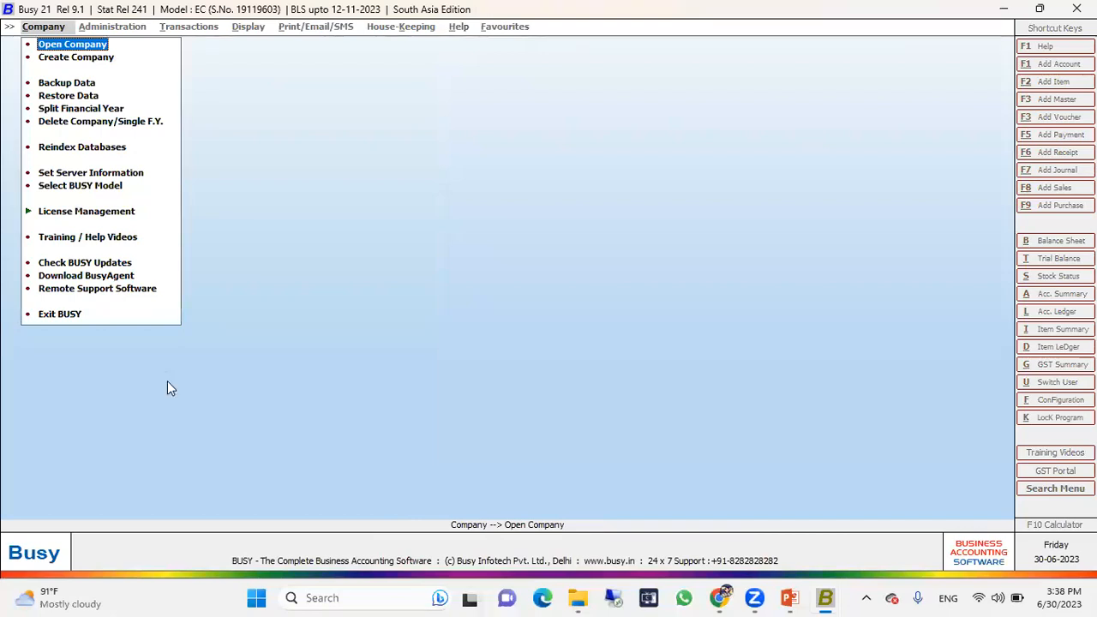
key("Return")
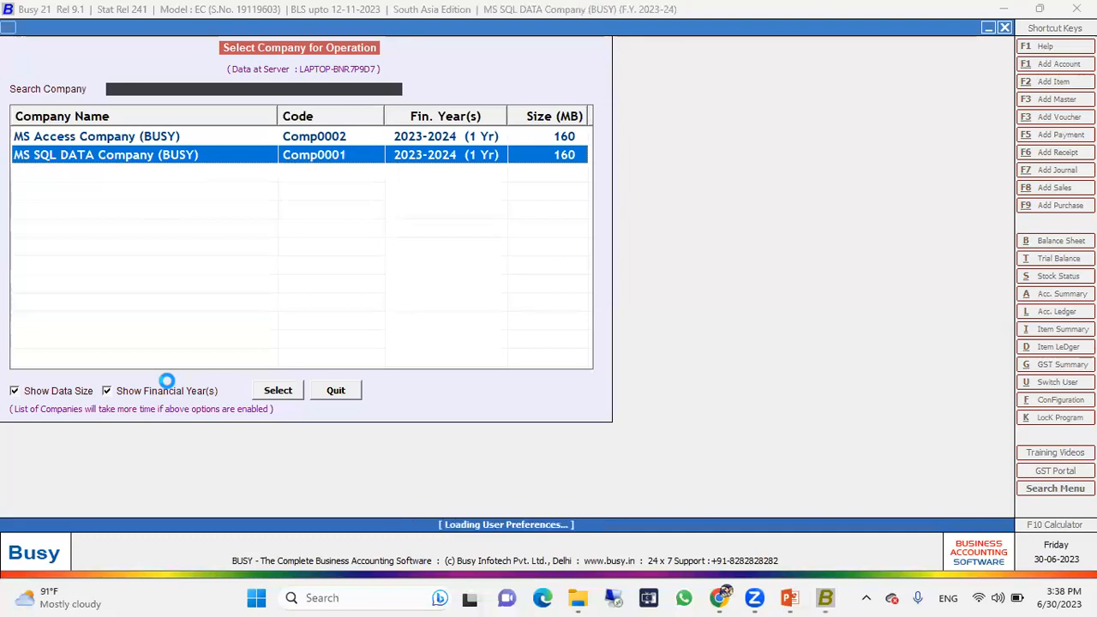
Open the Import Data from SQL form in the SQL company.
key("Down")
key("Down")
key("Down")
key("Down")
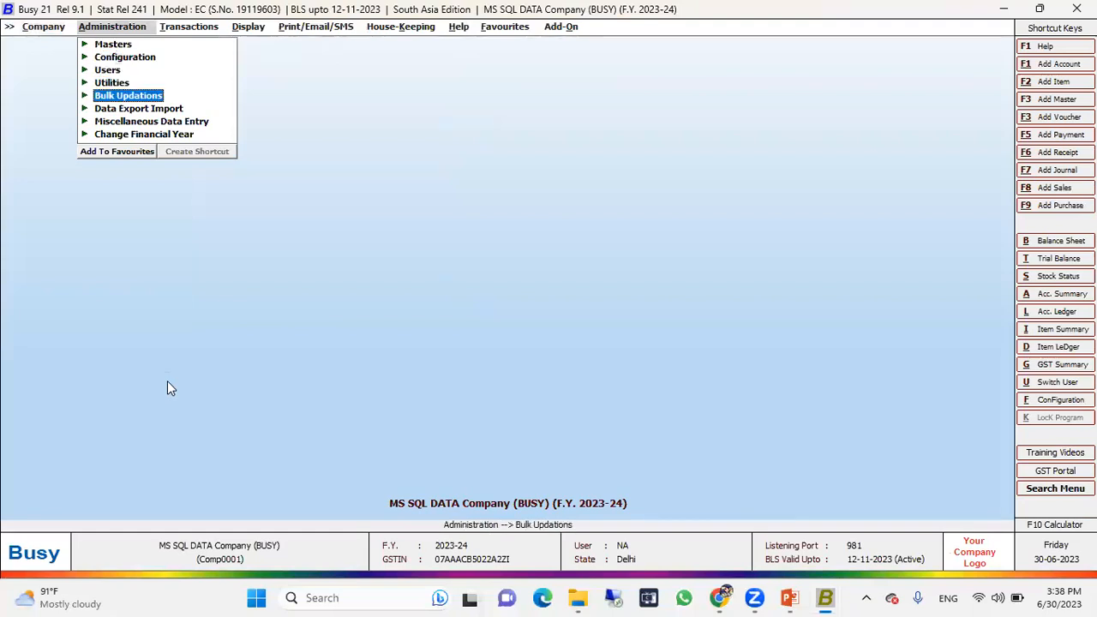
key("Down")
key("Return")
key("Down")
key("Down")
key("Down")
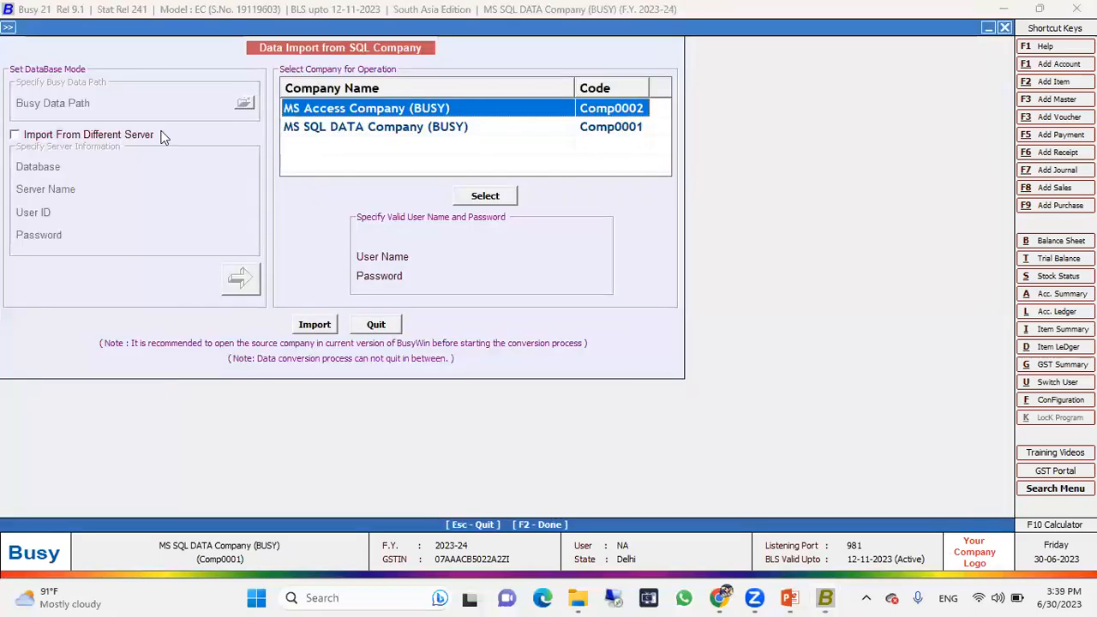
Enable Import From Different Server to view the server information fields, and quit the form without importing.
left_click(105, 137)
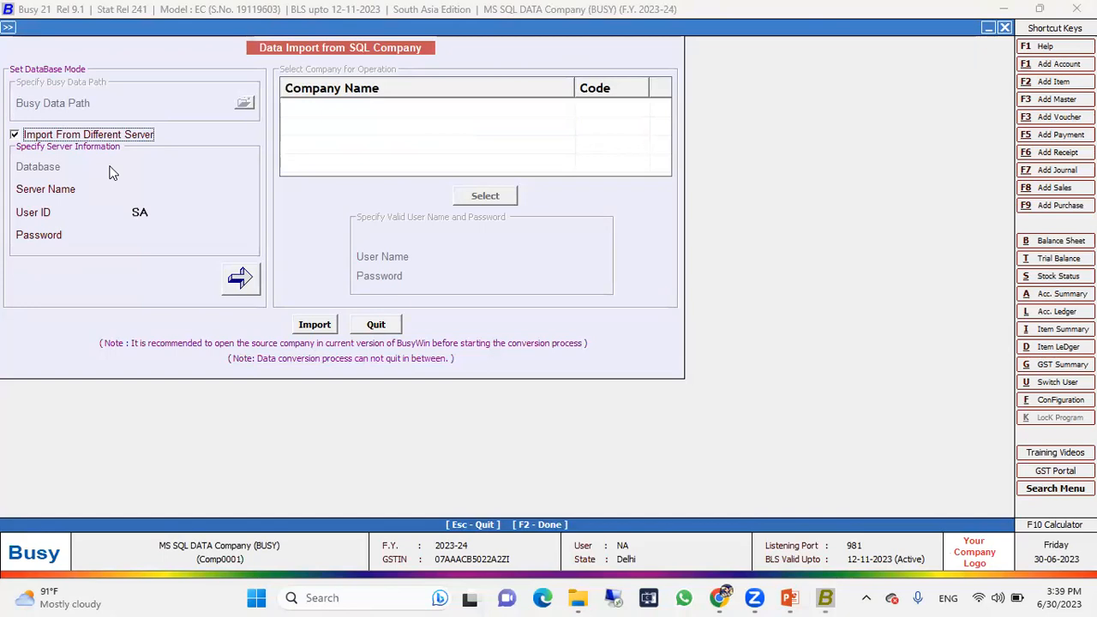
key("Escape")
key("Escape")
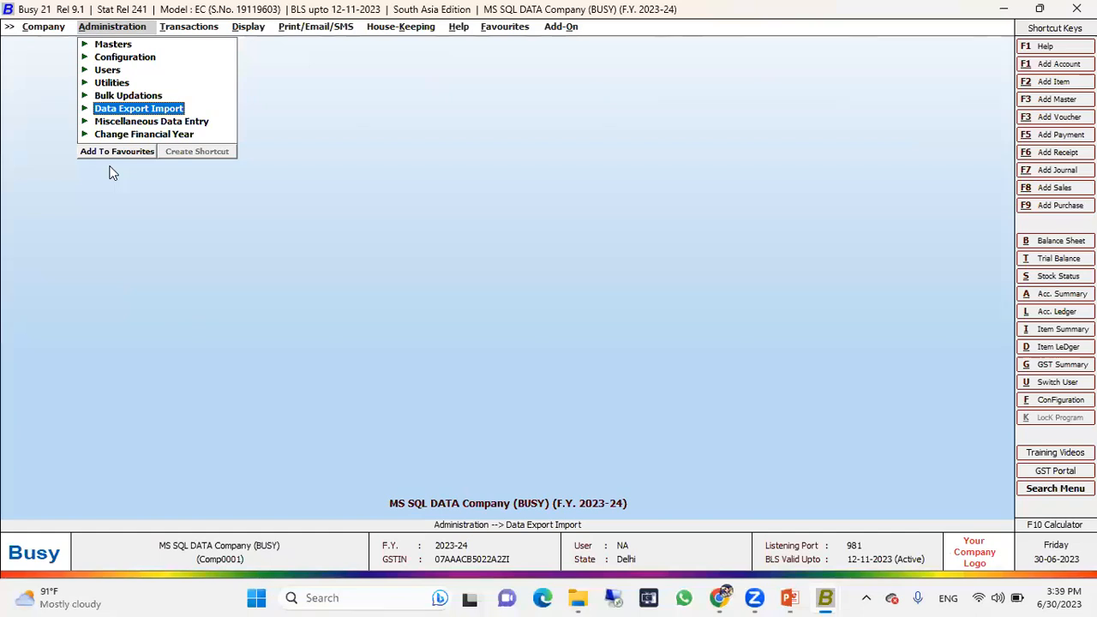
Review the Import Data from Access and Import Data from SQL options of the Data Export Import group.
key("Return")
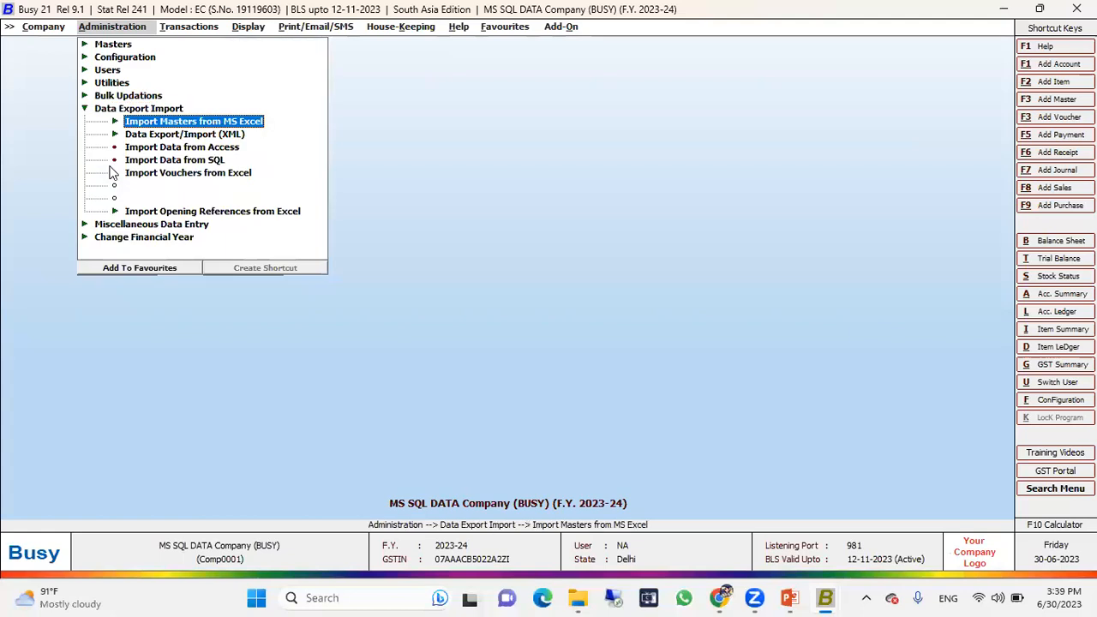
key("Down")
key("Down")
key("Down")
key("Up")
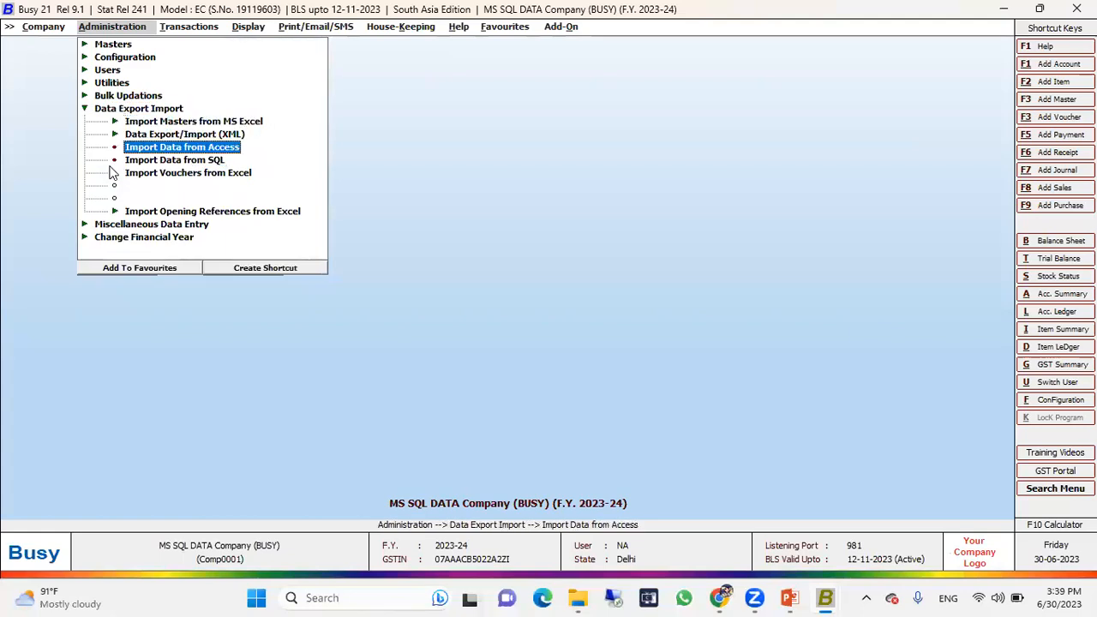
key("Down")
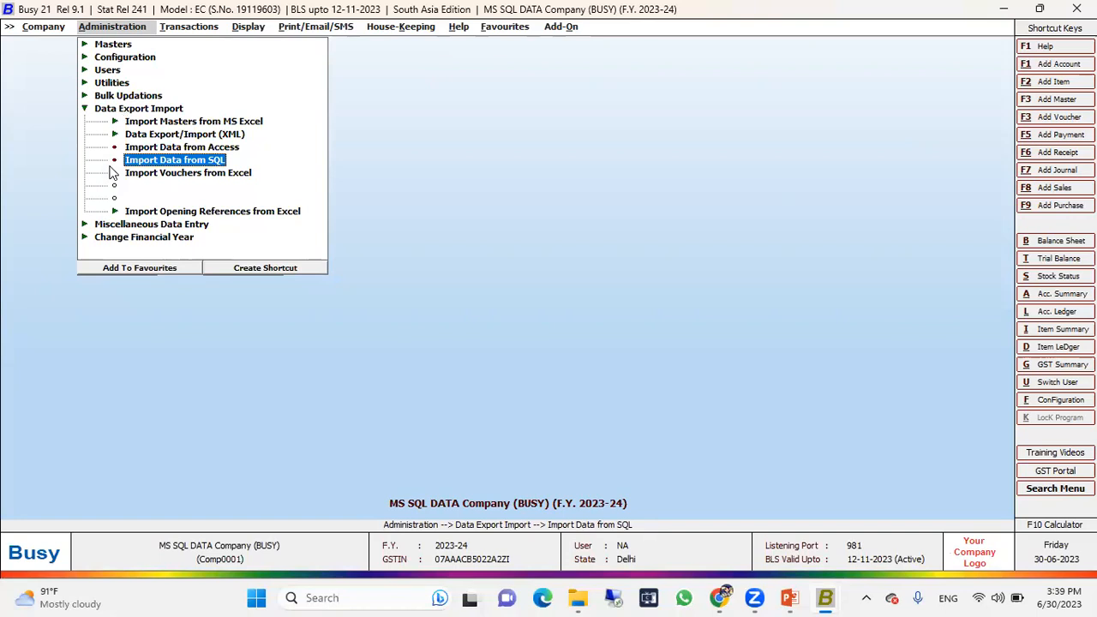
Close MS SQL DATA Company (BUSY) in the SQL-based session.
key("Up")
key("Up")
key("Up")
key("Up")
key("Left")
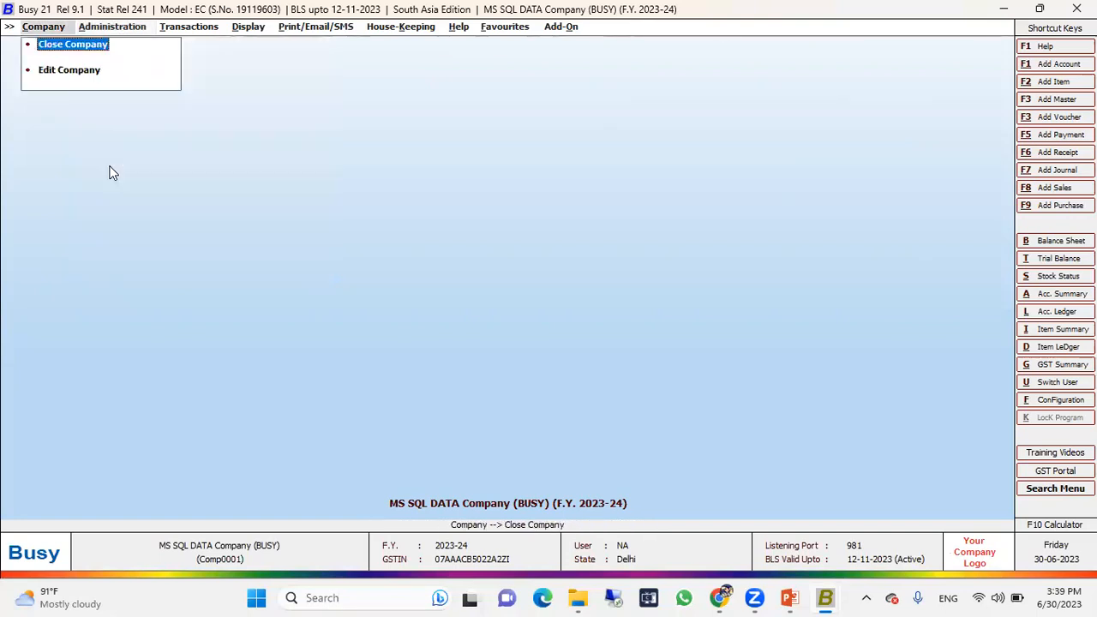
key("Return")
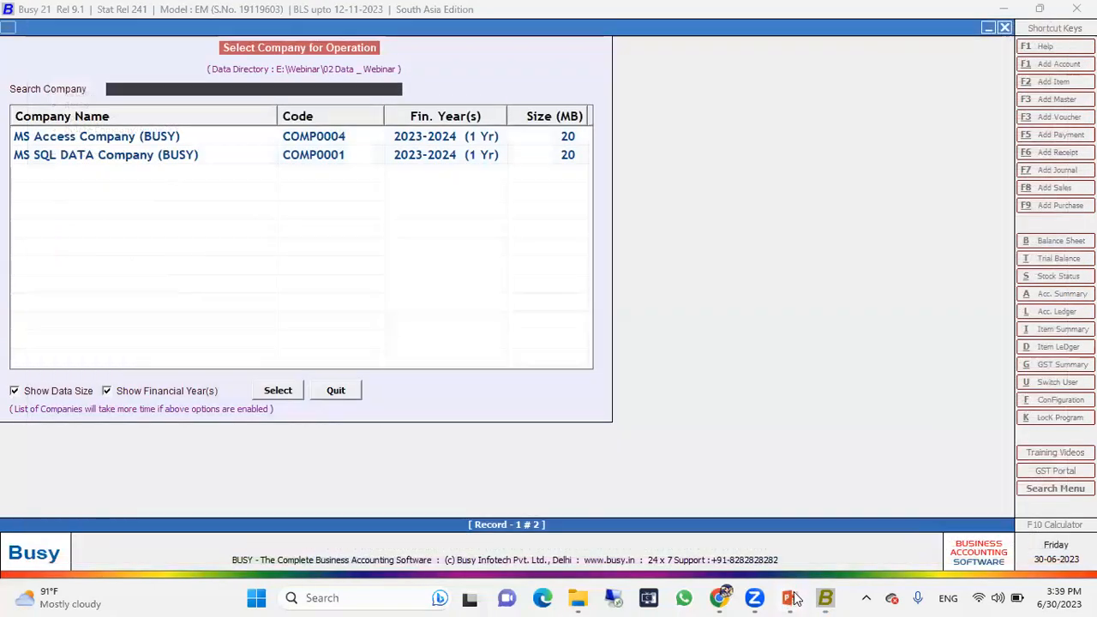
Switch to the PowerPoint slide show and advance to the closing help-desk contact slide.
mouse_move(788, 598)
left_click(820, 553)
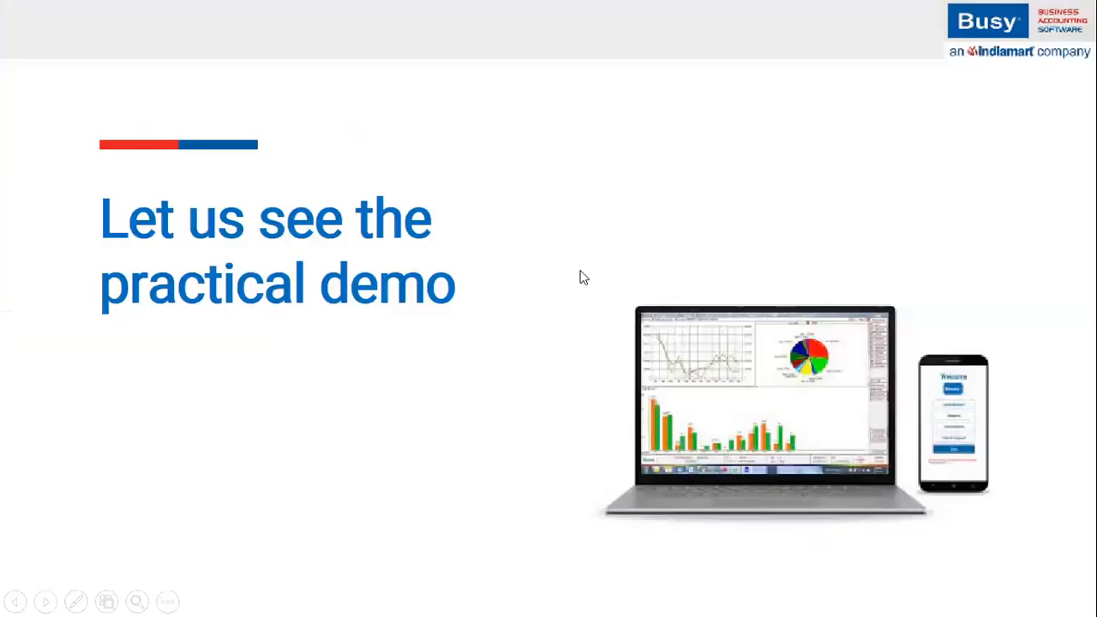
left_click(581, 274)
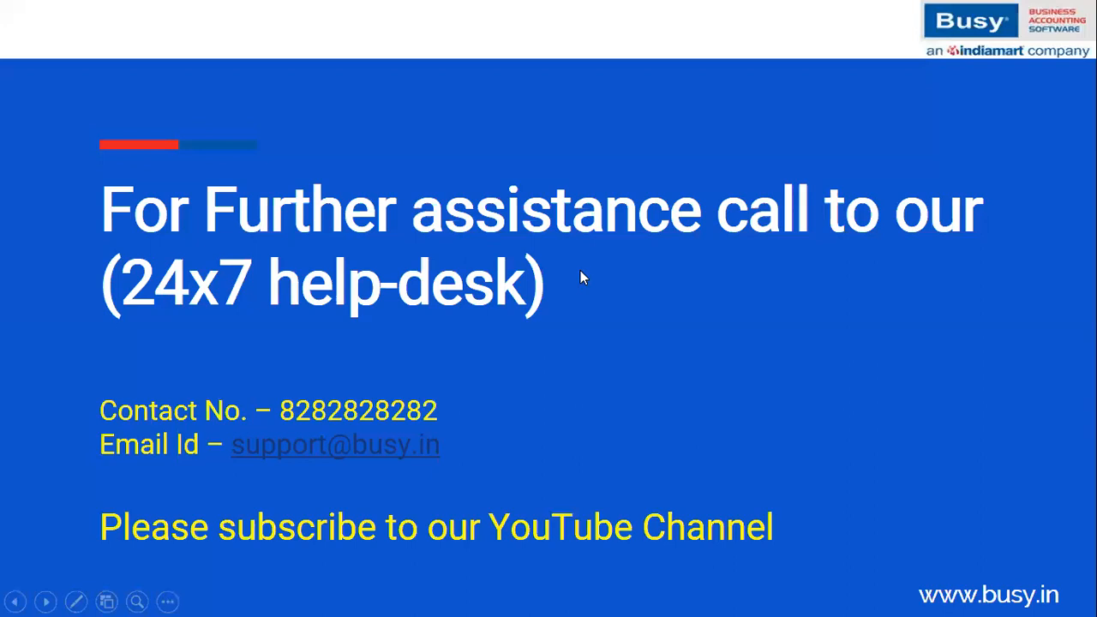